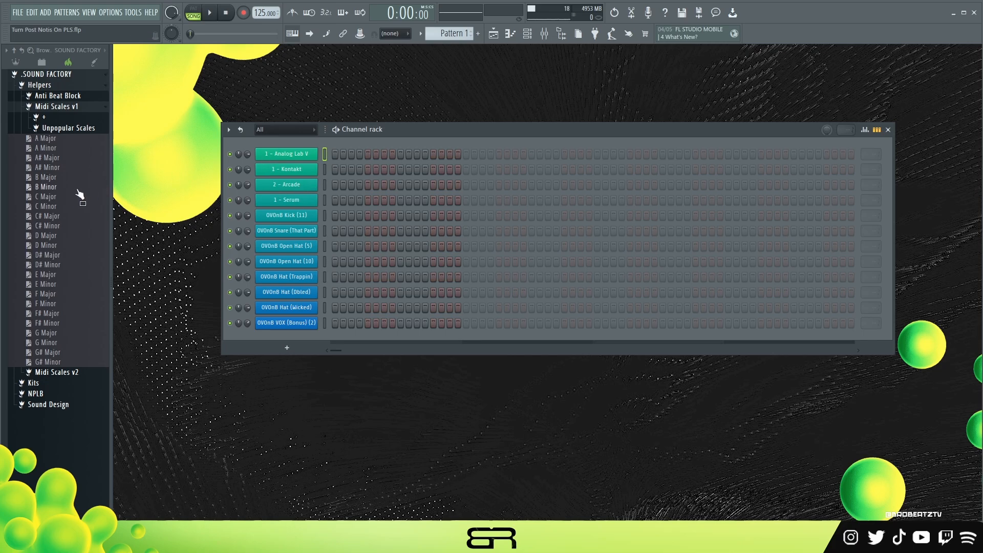
# Add the E Minor scale from Midi Scales v1 to the top of the channel rack and open Serum's piano roll.
pyautogui.moveTo(41, 284); pyautogui.dragTo(309, 143)
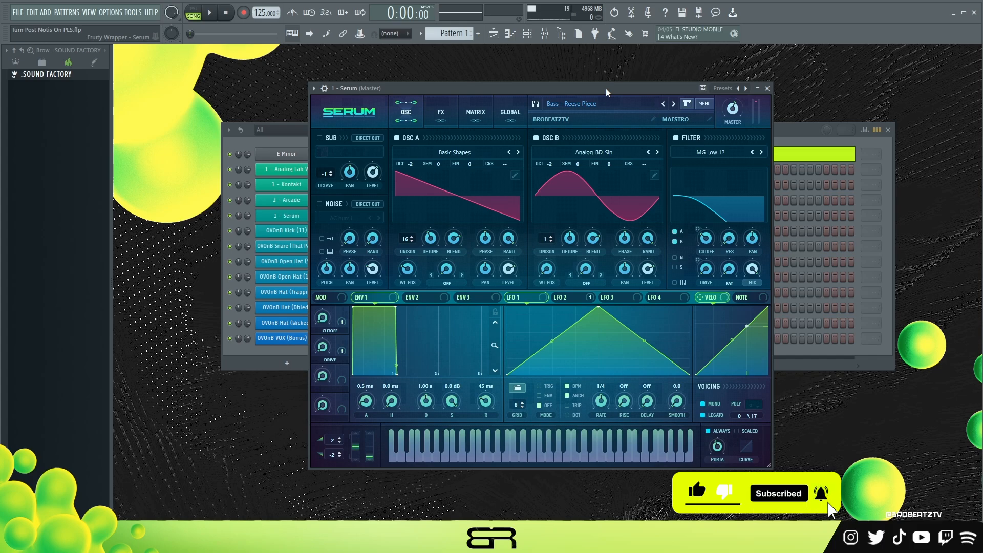
pyautogui.moveTo(606, 88); pyautogui.dragTo(647, 83)
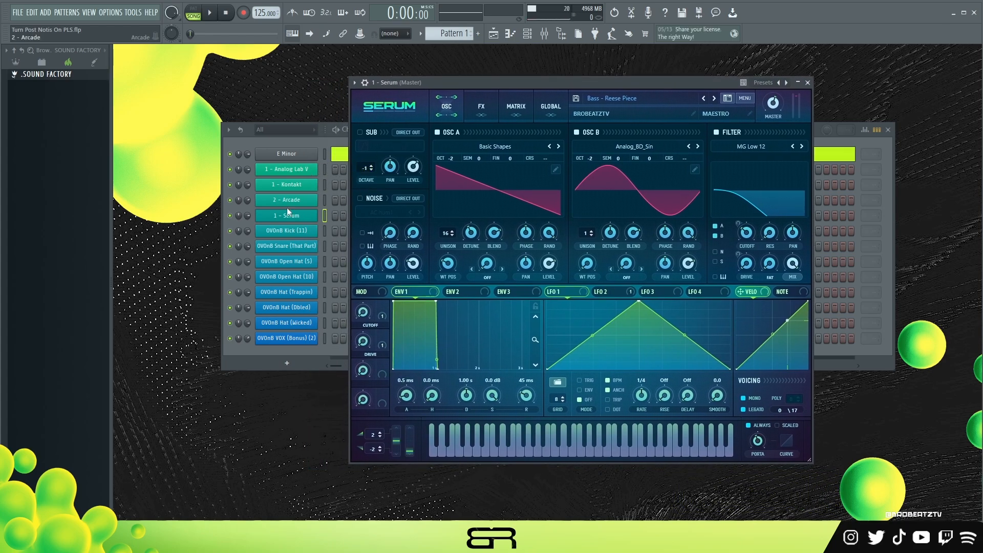
pyautogui.rightClick(322, 212)
pyautogui.click(359, 215)
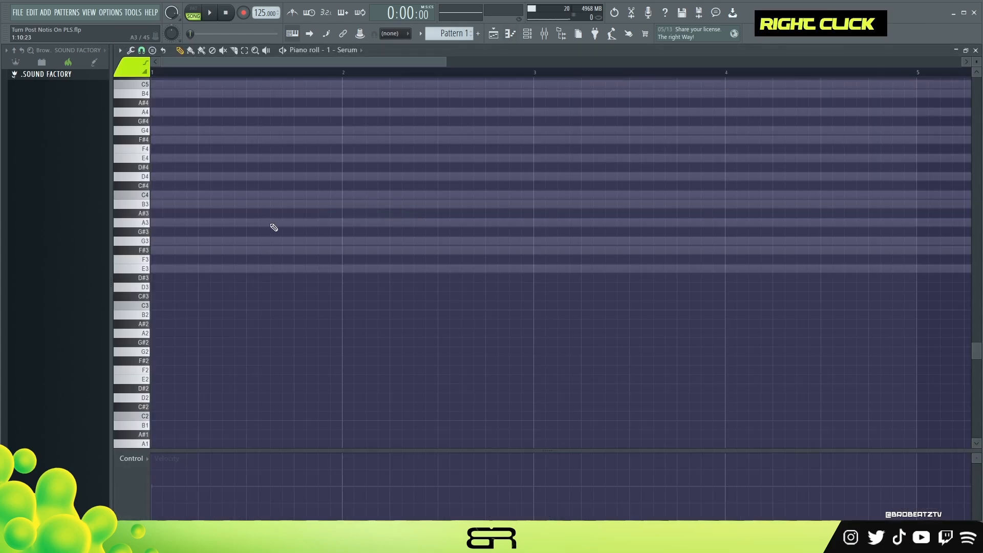
# Draw an E4 note about one bar long at the start of bar 1.
pyautogui.scroll(2, 886, 188)
pyautogui.scroll(2, 976, 70)
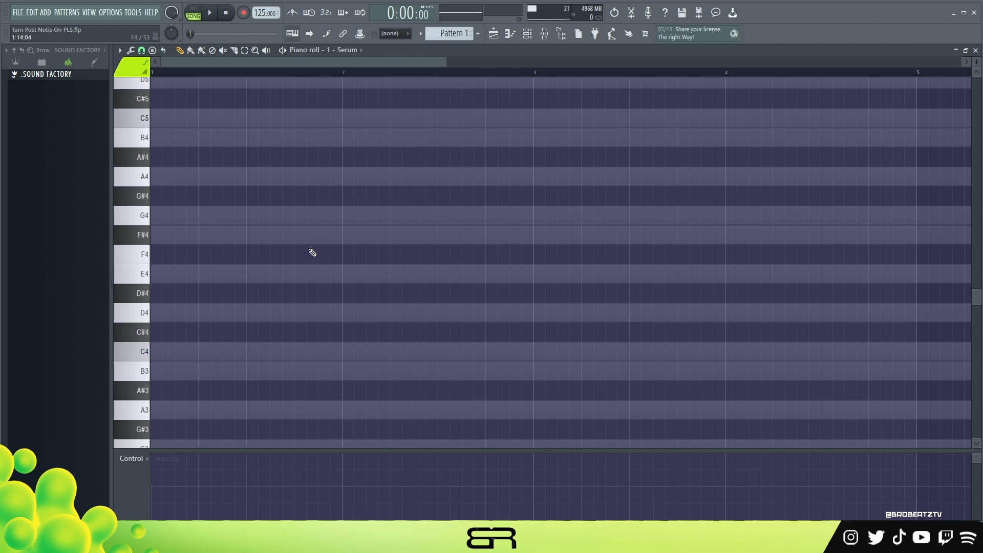
pyautogui.click(189, 274)
pyautogui.moveTo(195, 279); pyautogui.dragTo(342, 285)
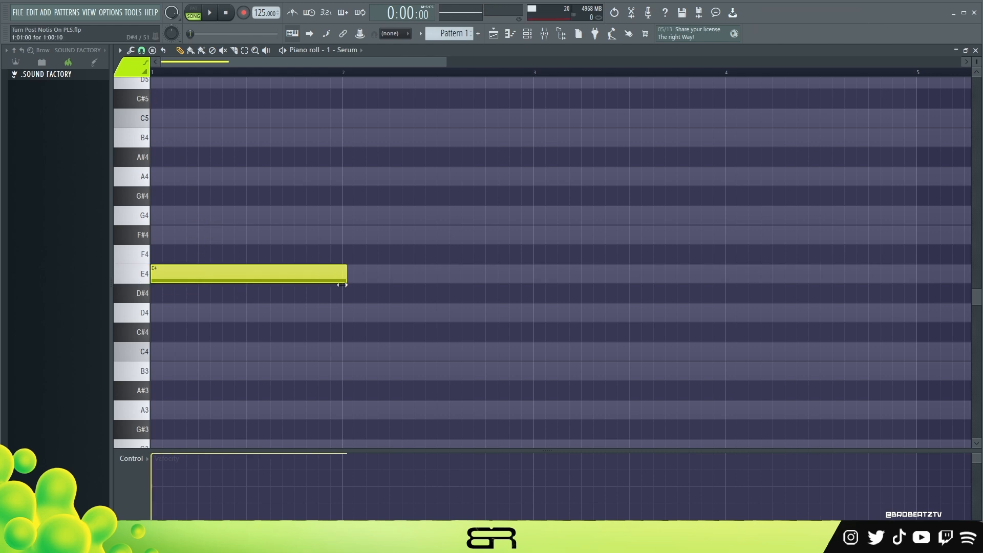
pyautogui.keyDown('ctrl'); pyautogui.click(224, 267); pyautogui.keyUp('ctrl')
pyautogui.keyDown('shift'); pyautogui.moveTo(186, 270); pyautogui.dragTo(175, 140); pyautogui.keyUp('shift')
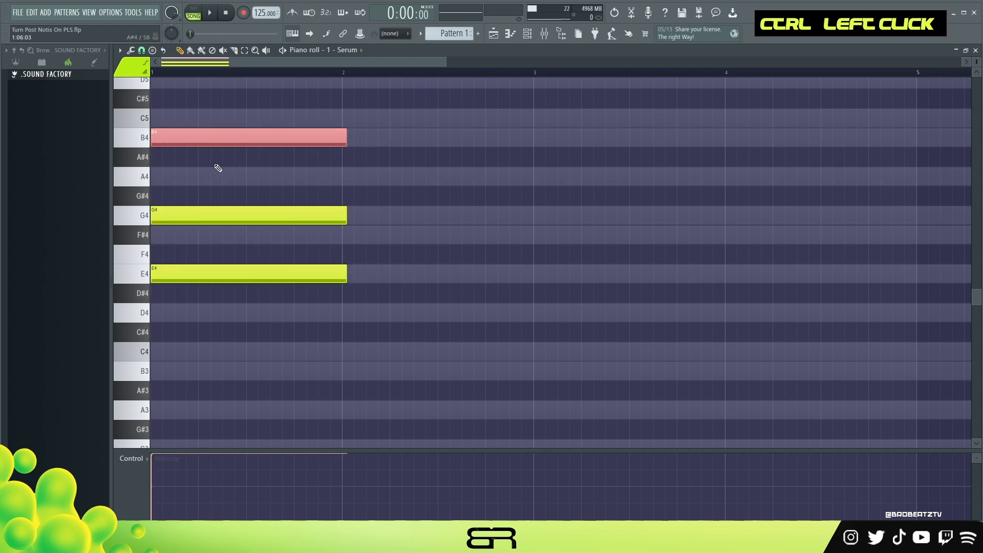
pyautogui.hotkey('ctrl', 'Down')
pyautogui.click(274, 235)
pyautogui.moveTo(290, 226); pyautogui.dragTo(448, 214)
pyautogui.rightClick(446, 237)
pyautogui.click(501, 235)
pyautogui.moveTo(293, 375); pyautogui.dragTo(860, 374)
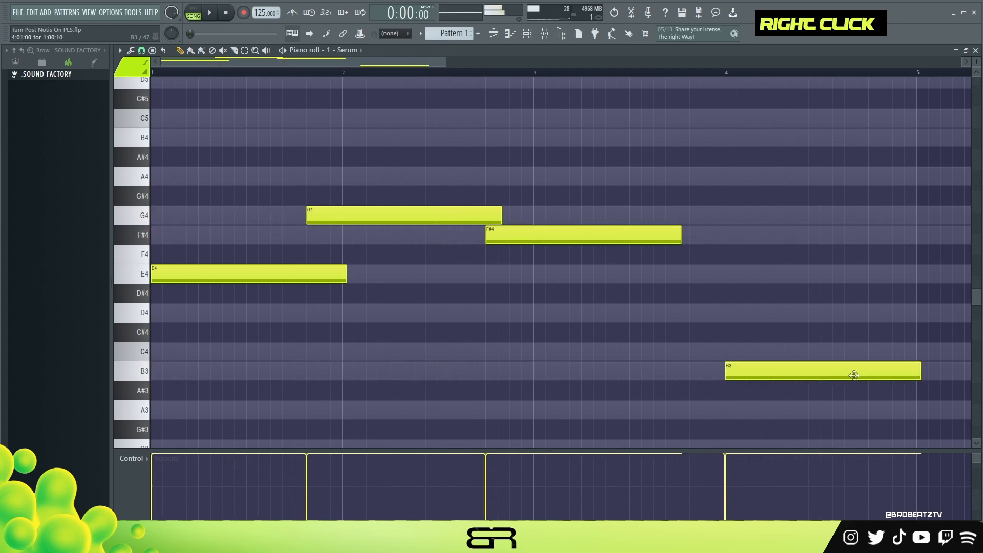
pyautogui.rightClick(855, 374)
pyautogui.rightClick(554, 236)
pyautogui.rightClick(425, 215)
# Place a one-bar C4 note at bar 3 and lengthen the E4 note to bar 3.
pyautogui.keyDown('ctrl'); pyautogui.moveTo(337, 226); pyautogui.dragTo(566, 340); pyautogui.keyUp('ctrl')
pyautogui.keyDown('alt'); pyautogui.moveTo(346, 277); pyautogui.dragTo(531, 294); pyautogui.keyUp('alt')
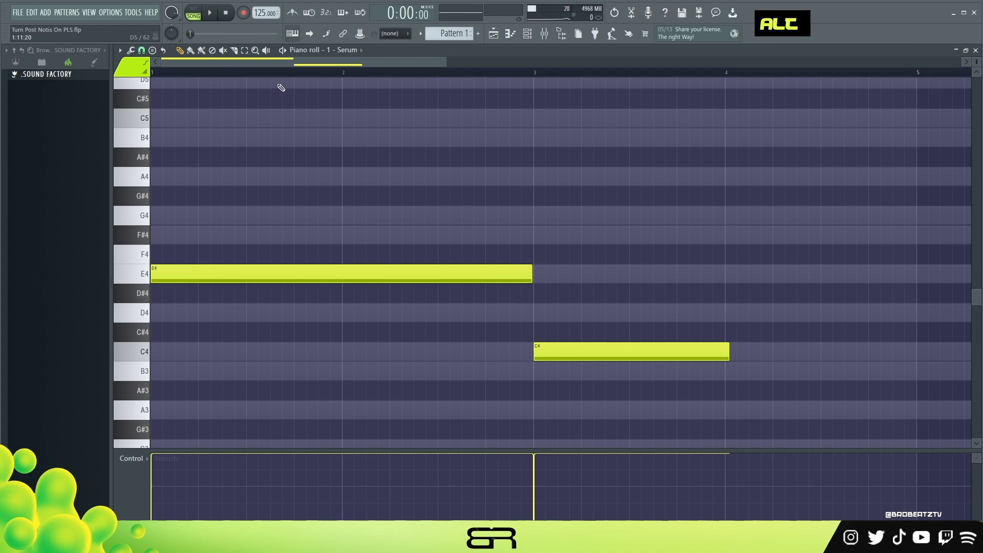
pyautogui.keyDown('alt'); pyautogui.moveTo(530, 272); pyautogui.dragTo(288, 300); pyautogui.keyUp('alt')
pyautogui.moveTo(593, 353)
pyautogui.keyDown('alt'); pyautogui.mouseDown()
pyautogui.moveTo(351, 361)
pyautogui.moveTo(590, 343)
pyautogui.mouseUp(); pyautogui.keyUp('alt')
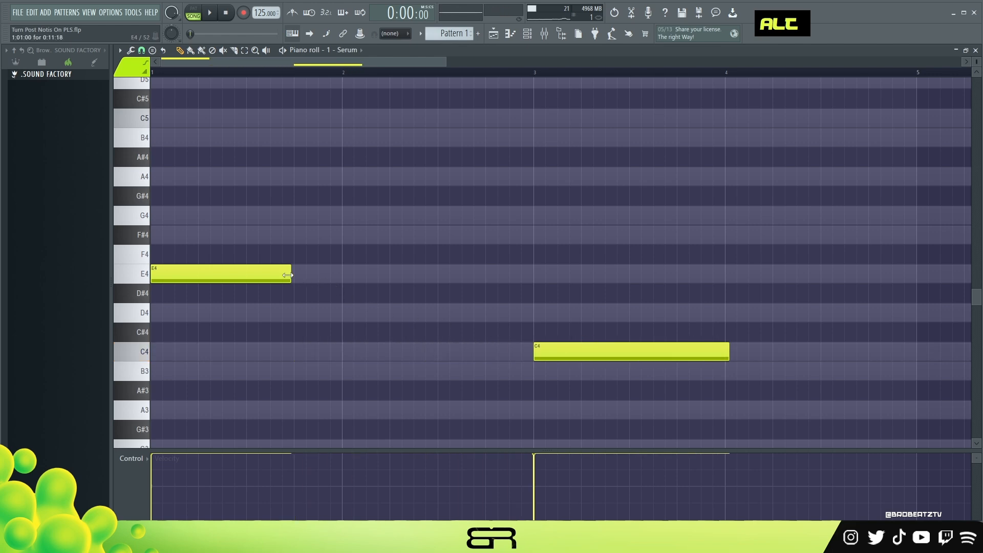
pyautogui.keyDown('alt'); pyautogui.moveTo(290, 277); pyautogui.dragTo(533, 282); pyautogui.keyUp('alt')
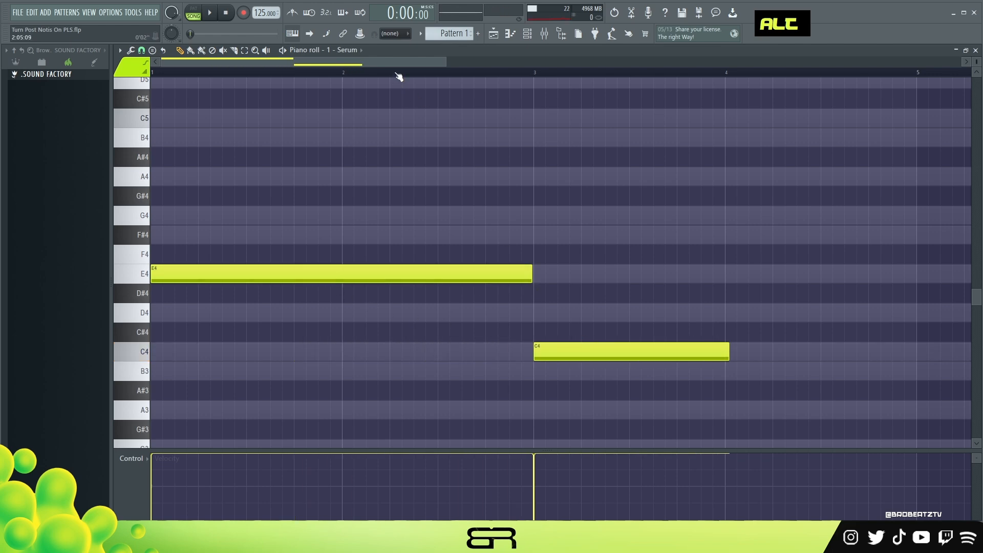
# Lengthen the C4 note to bar 5 and trim the E4 note slightly short of bar 3.
pyautogui.scroll(-3, 399, 79)
pyautogui.keyDown('alt'); pyautogui.moveTo(374, 353); pyautogui.dragTo(558, 363); pyautogui.keyUp('alt')
pyautogui.keyDown('ctrl'); pyautogui.rightClick(518, 306); pyautogui.keyUp('ctrl')
pyautogui.press('space')
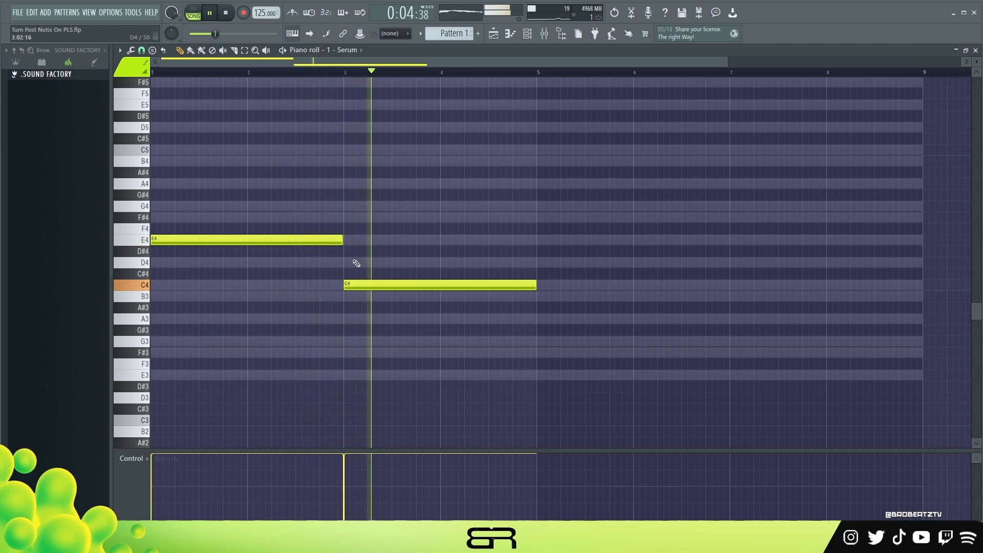
pyautogui.keyDown('alt'); pyautogui.moveTo(339, 240); pyautogui.dragTo(334, 240); pyautogui.keyUp('alt')
# Duplicate both bass notes so the copy starts at bar 5.
pyautogui.hotkey('ctrl', 'a')
pyautogui.press('space')
pyautogui.keyDown('shift'); pyautogui.moveTo(195, 241); pyautogui.dragTo(561, 256); pyautogui.keyUp('shift')
pyautogui.moveTo(463, 62); pyautogui.dragTo(546, 60)
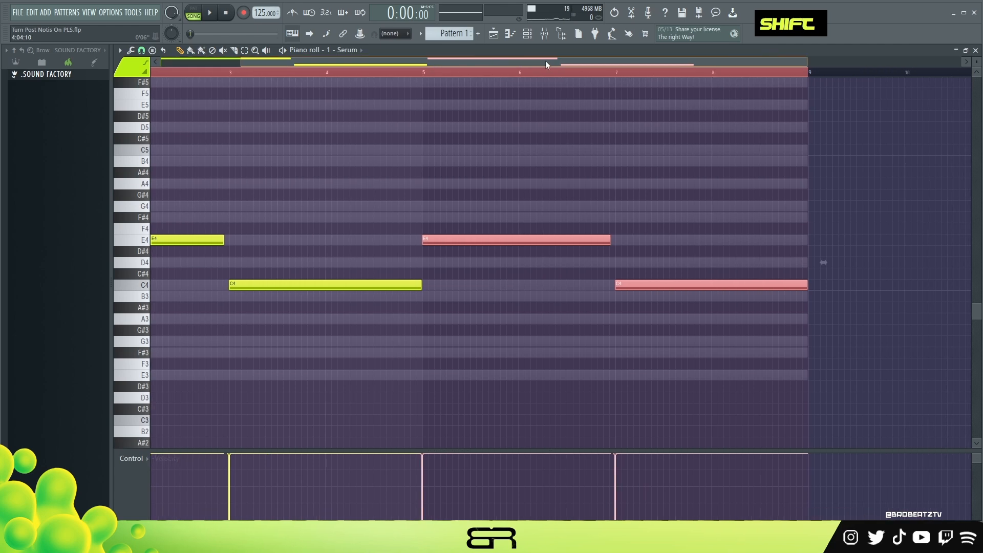
pyautogui.doubleClick(530, 73)
# Shorten the E4 note at bar 5 to about 11 steps and play it back.
pyautogui.scroll(4, 438, 75)
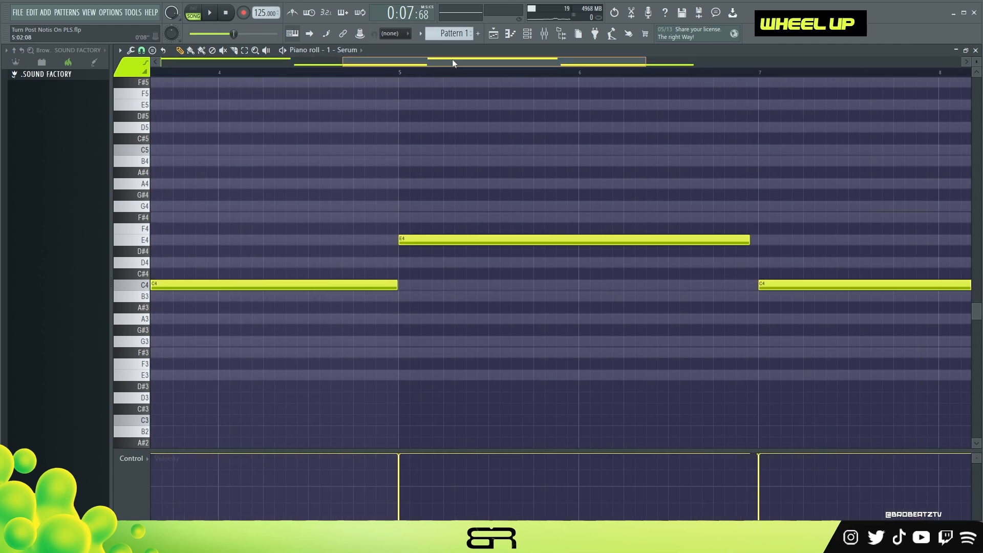
pyautogui.moveTo(688, 239); pyautogui.dragTo(472, 246)
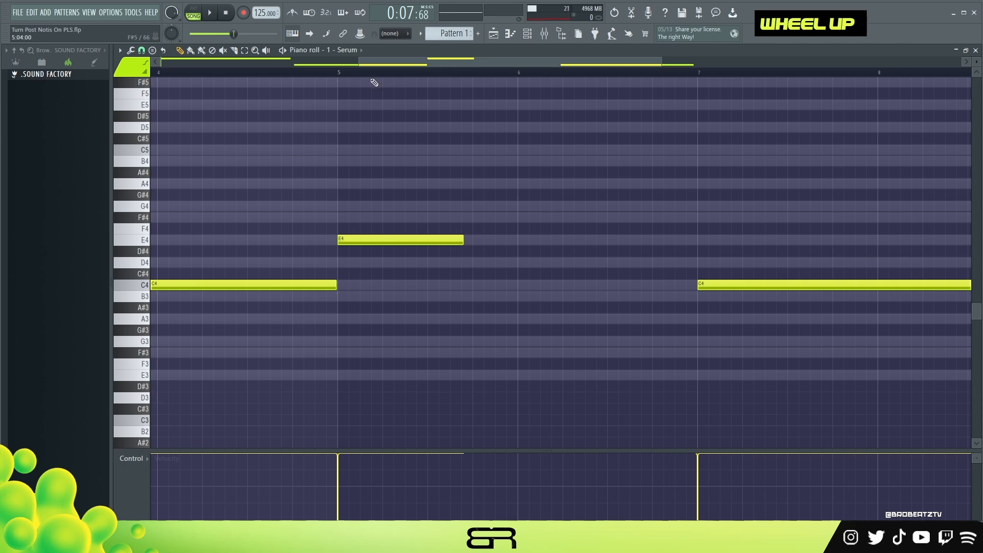
pyautogui.press('space')
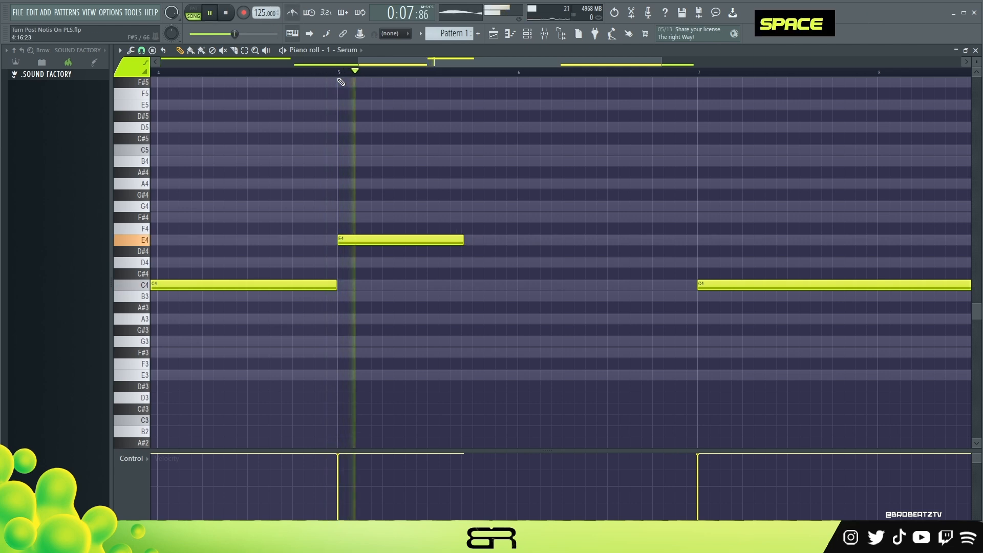
pyautogui.press('space')
# Add a very short E4 note at 5:13:00 followed by a longer E4 note reaching bar 7.
pyautogui.click(477, 240)
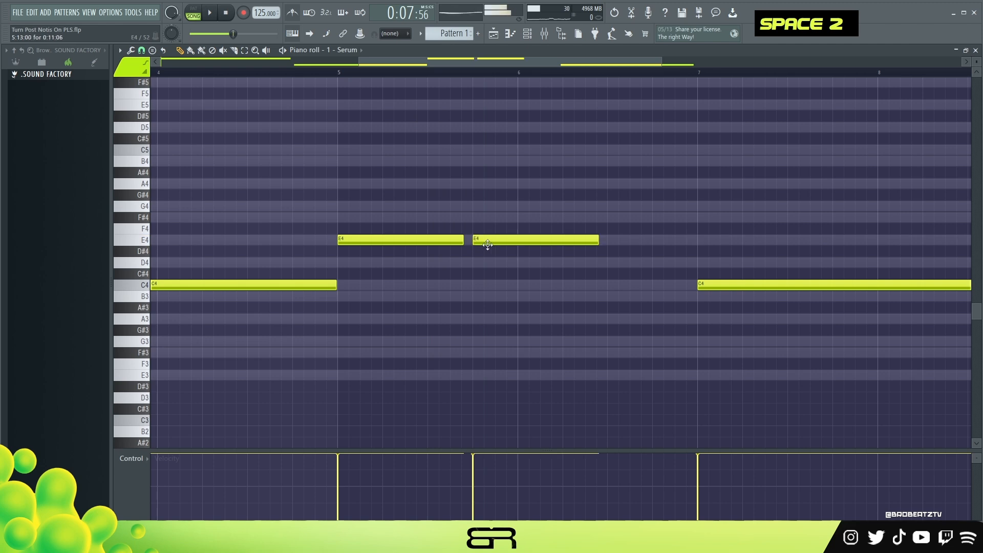
pyautogui.moveTo(597, 241); pyautogui.dragTo(693, 268)
pyautogui.click(502, 240)
pyautogui.keyDown('ctrl'); pyautogui.click(479, 240); pyautogui.keyUp('ctrl')
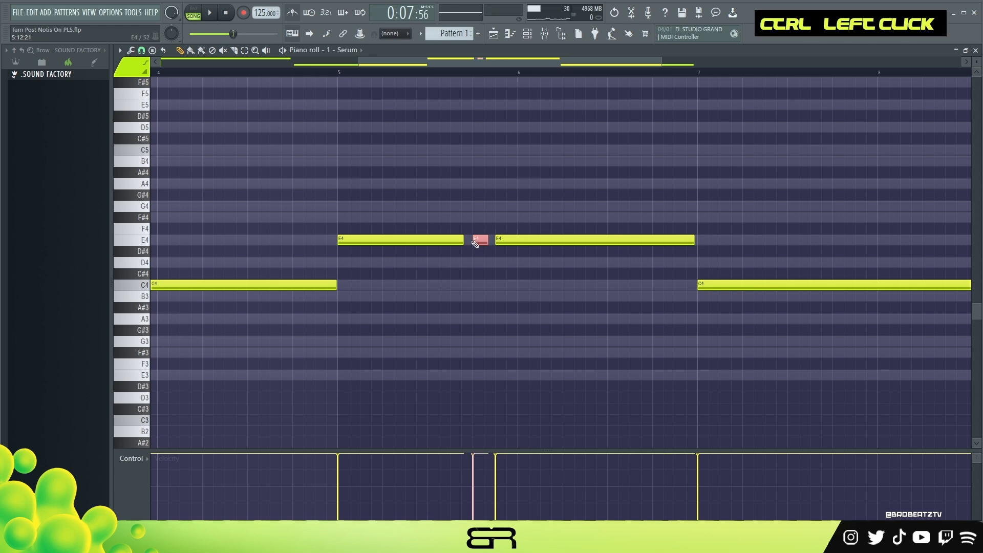
# Raise the very short E4 note one octave to E5 and play the phrase from bar 5.
pyautogui.hotkey('ctrl', 'Up')
pyautogui.click(335, 76)
pyautogui.press('space')
pyautogui.press('space')
pyautogui.scroll(3, 906, 137)
pyautogui.press('space')
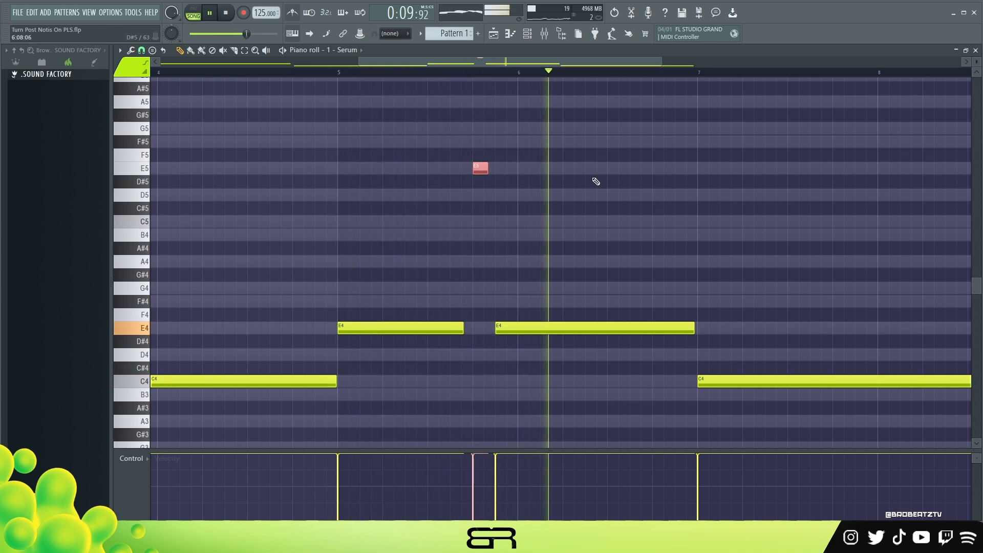
pyautogui.press('space')
# Lengthen the E5 note until it meets the start of the following E4 note, and play the phrase.
pyautogui.click(475, 178)
pyautogui.moveTo(486, 171); pyautogui.dragTo(498, 170)
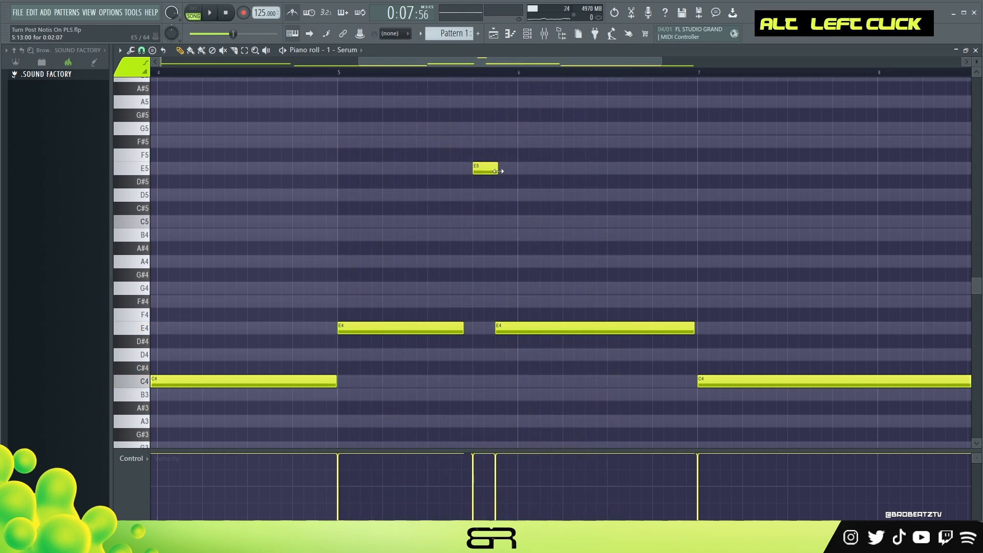
pyautogui.press('space')
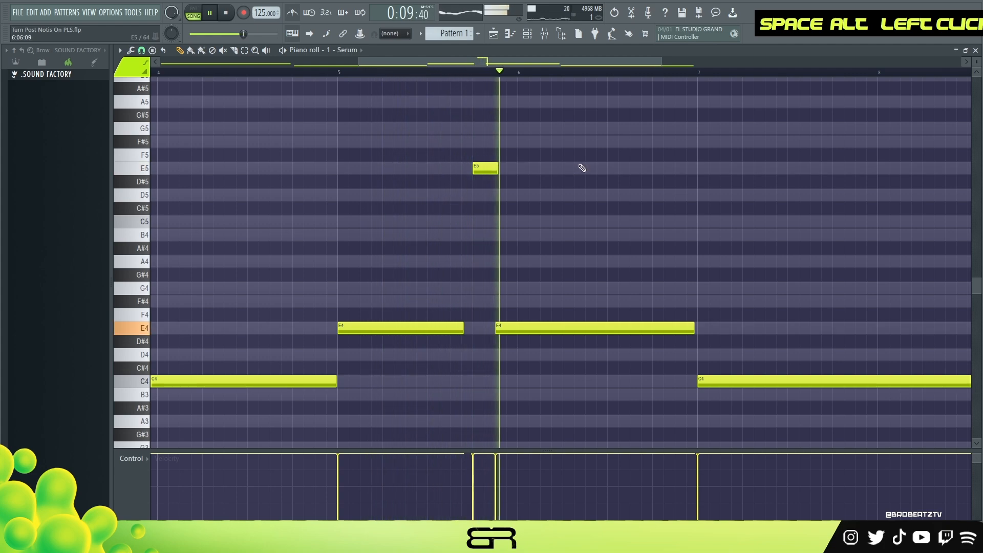
pyautogui.keyDown('alt'); pyautogui.click(498, 168); pyautogui.keyUp('alt')
pyautogui.rightClick(502, 170)
pyautogui.press('space')
pyautogui.moveTo(499, 171); pyautogui.dragTo(496, 171)
pyautogui.press('space')
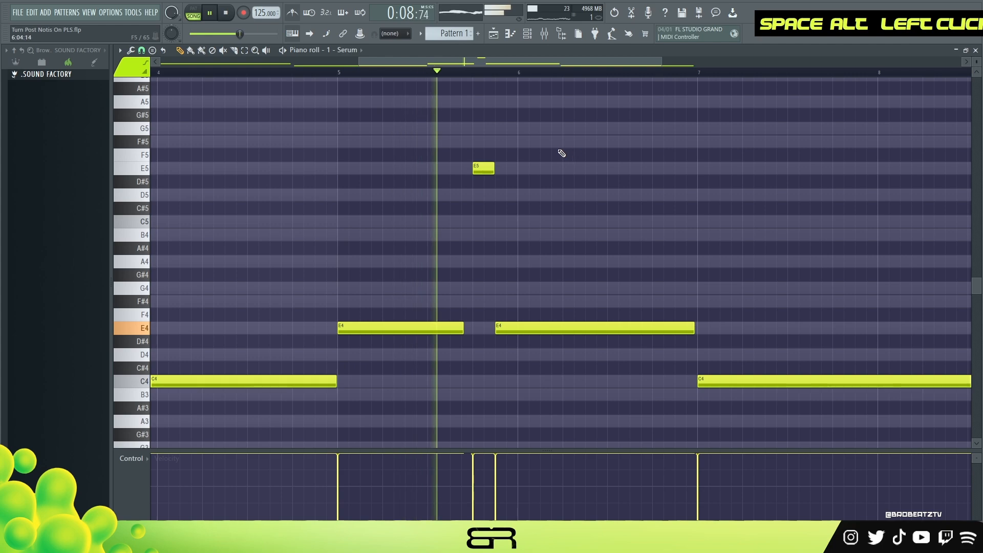
# Replace the C4 note at bar 7 with a copy of the three-note phrase from bar 5, transposed down to C4.
pyautogui.scroll(-2, 527, 114)
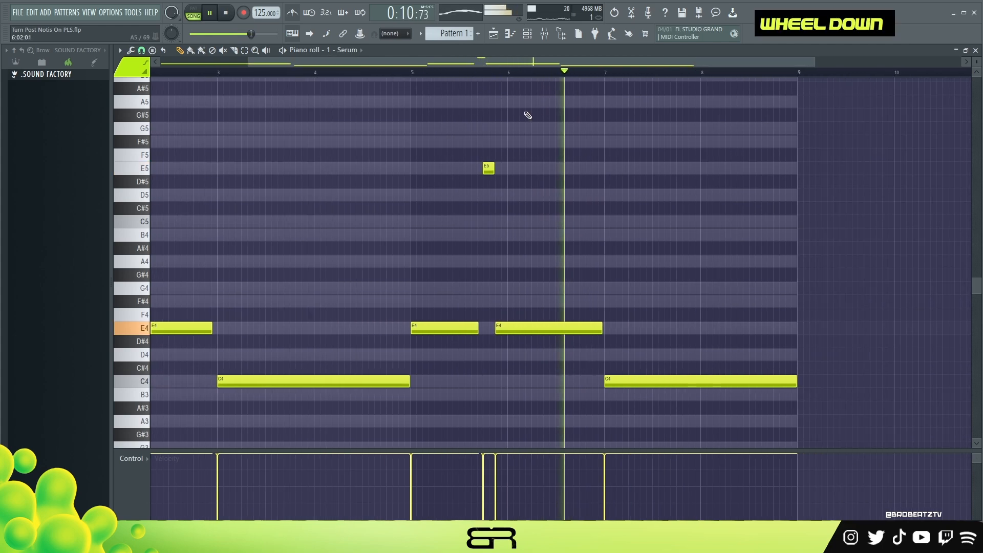
pyautogui.press('space')
pyautogui.rightClick(656, 383)
pyautogui.moveTo(632, 388); pyautogui.dragTo(450, 136)
pyautogui.moveTo(436, 340); pyautogui.dragTo(629, 392)
pyautogui.rightClick(665, 317)
pyautogui.keyDown('ctrl'); pyautogui.rightClick(364, 198); pyautogui.keyUp('ctrl')
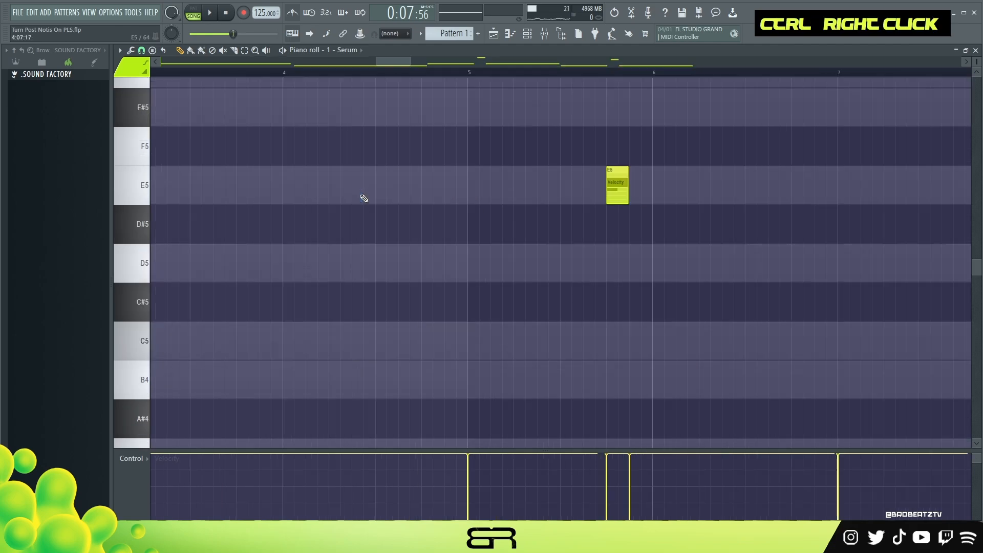
pyautogui.keyDown('ctrl'); pyautogui.rightClick(370, 195); pyautogui.keyUp('ctrl')
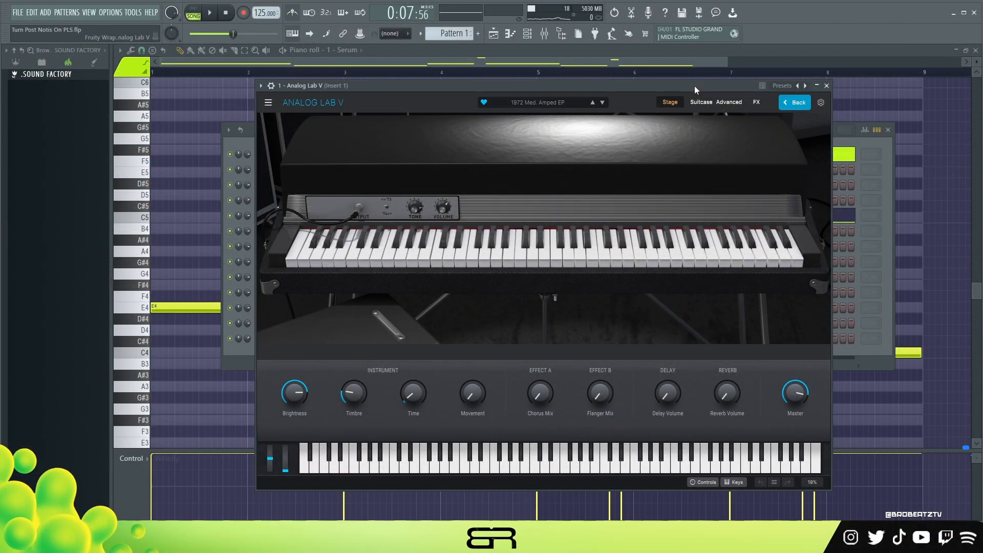
# Audition the 1972 Med. Amped EP preset in Analog Lab V at several pitches and close the instrument.
pyautogui.click(706, 470)
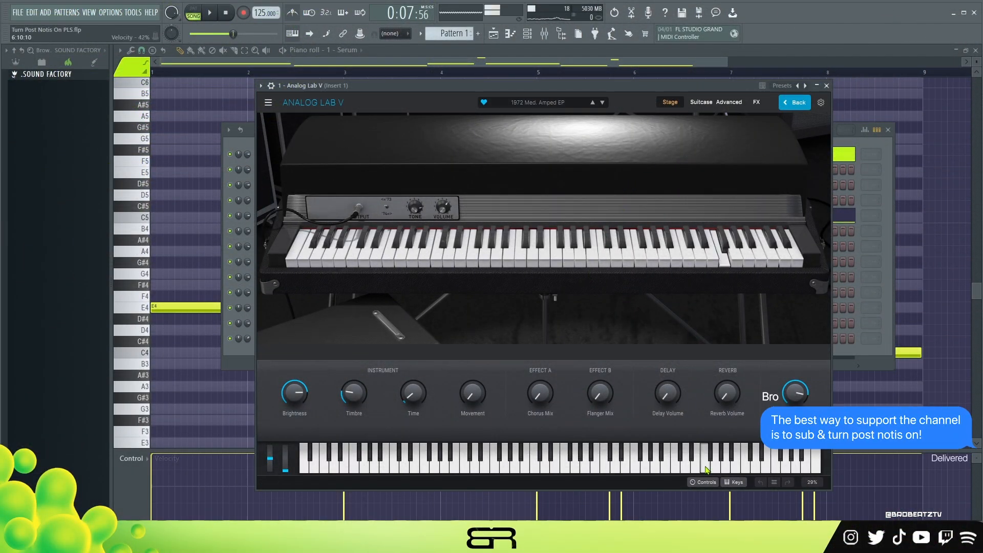
pyautogui.click(613, 470)
pyautogui.click(546, 472)
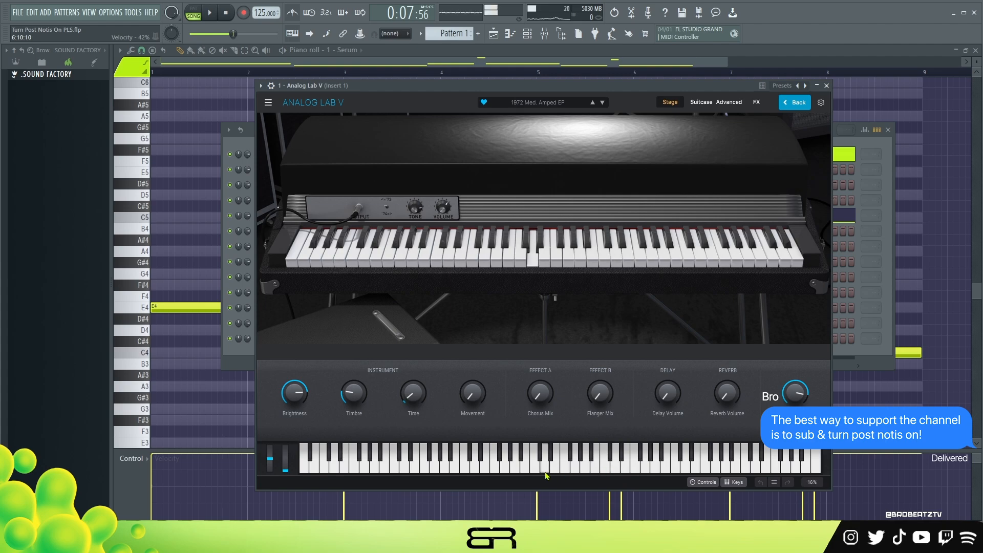
pyautogui.click(828, 86)
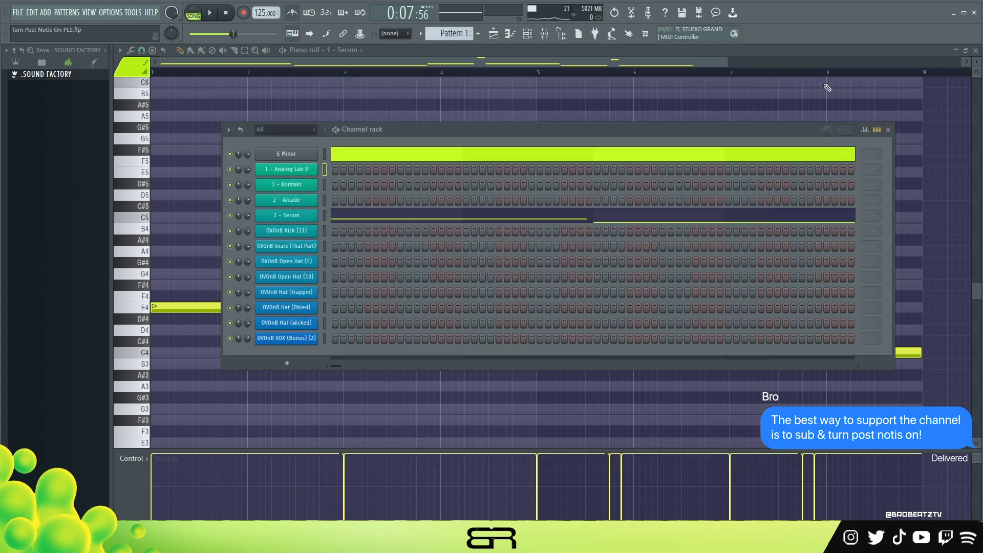
# Open Analog Lab V's piano roll and set its snap to 1/2 beat.
pyautogui.rightClick(316, 171)
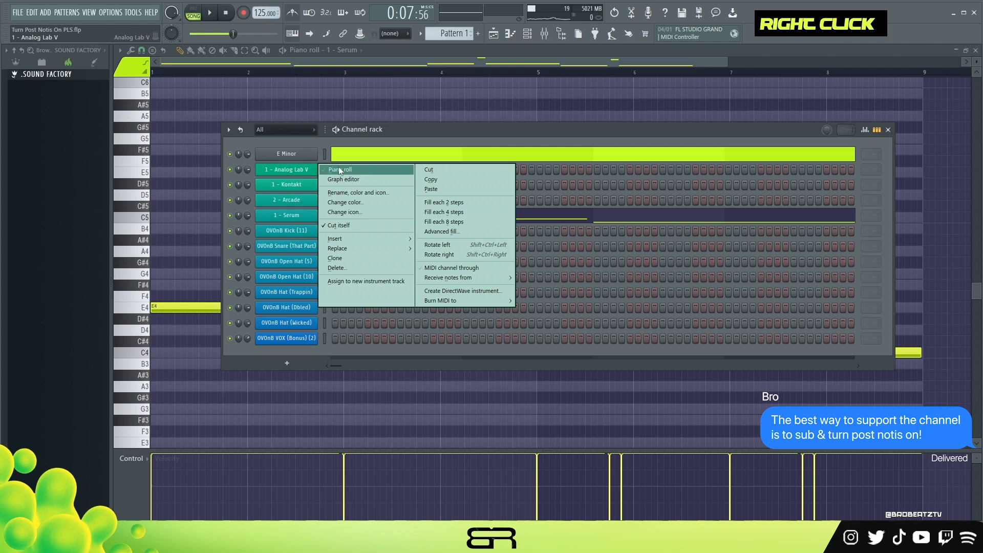
pyautogui.click(339, 167)
pyautogui.click(141, 49)
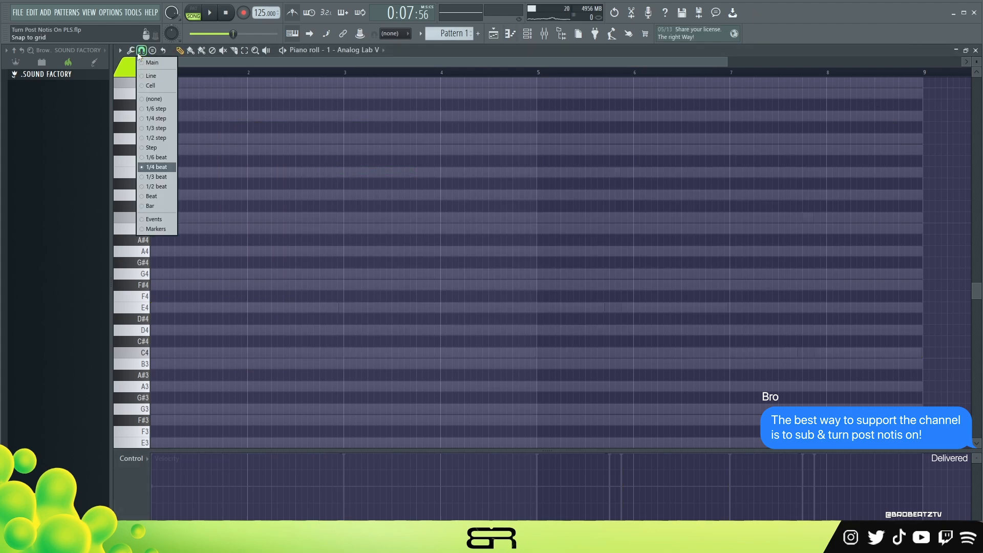
pyautogui.click(158, 186)
pyautogui.moveTo(978, 62); pyautogui.dragTo(977, 31)
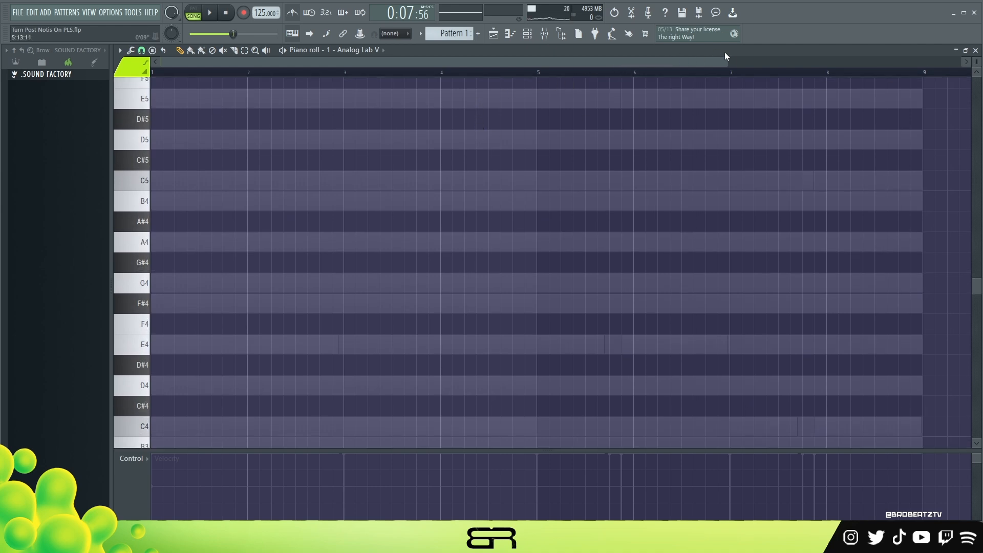
pyautogui.moveTo(728, 58); pyautogui.dragTo(543, 58)
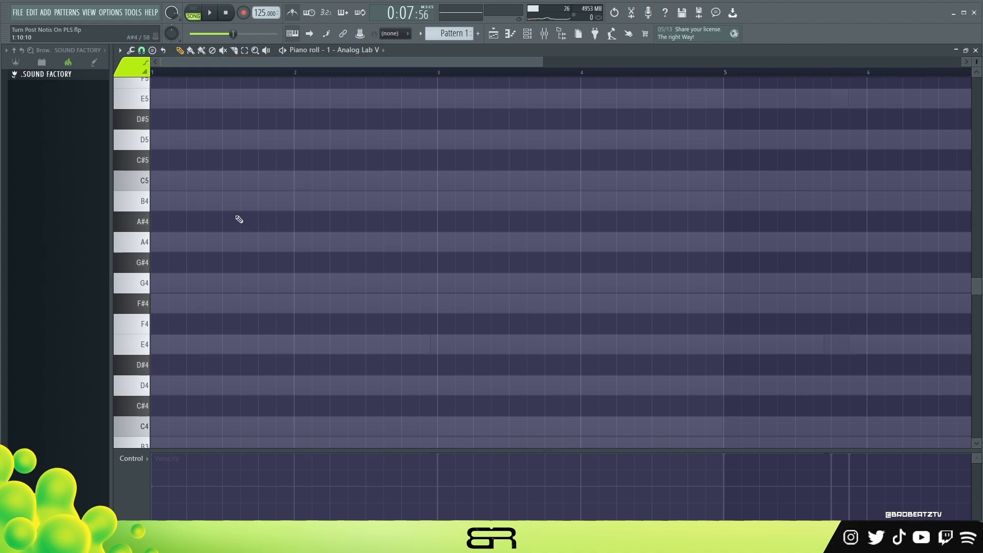
pyautogui.scroll(6, 215, 222)
# Draw an E5 note about one and a half bars long at the start of bar 1 and play it with the bass.
pyautogui.press('space')
pyautogui.press('space')
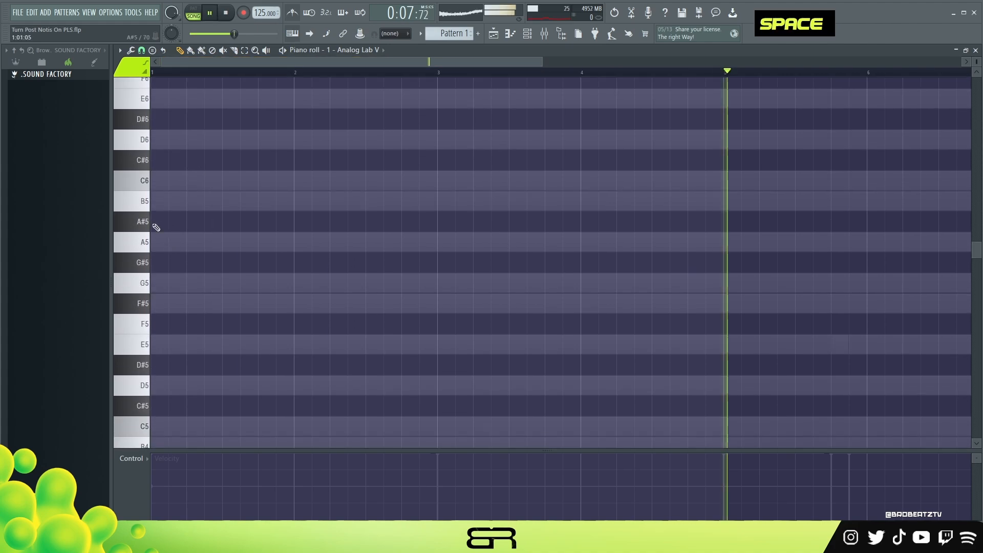
pyautogui.doubleClick(304, 20)
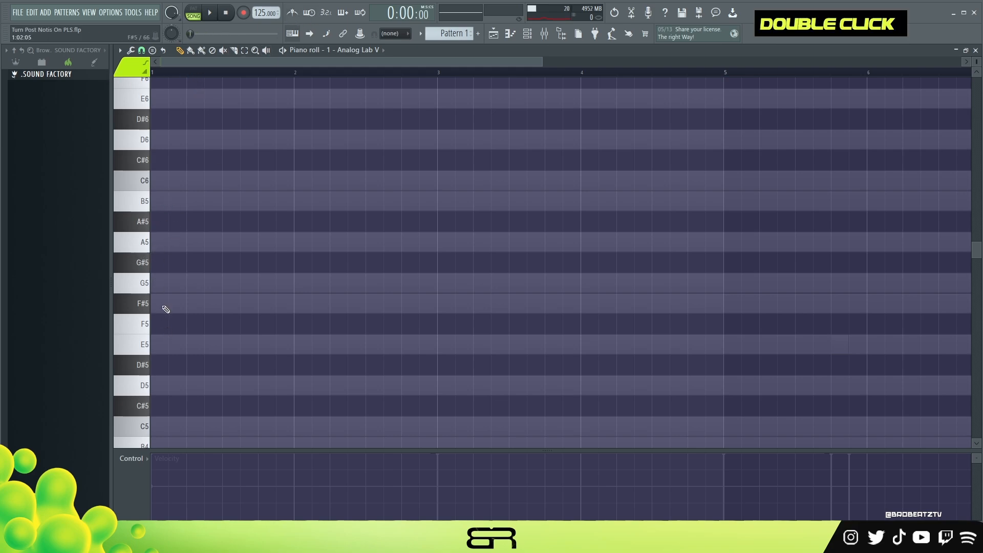
pyautogui.click(163, 343)
pyautogui.press('space')
pyautogui.press('space')
pyautogui.moveTo(167, 344); pyautogui.dragTo(358, 344)
pyautogui.press('space')
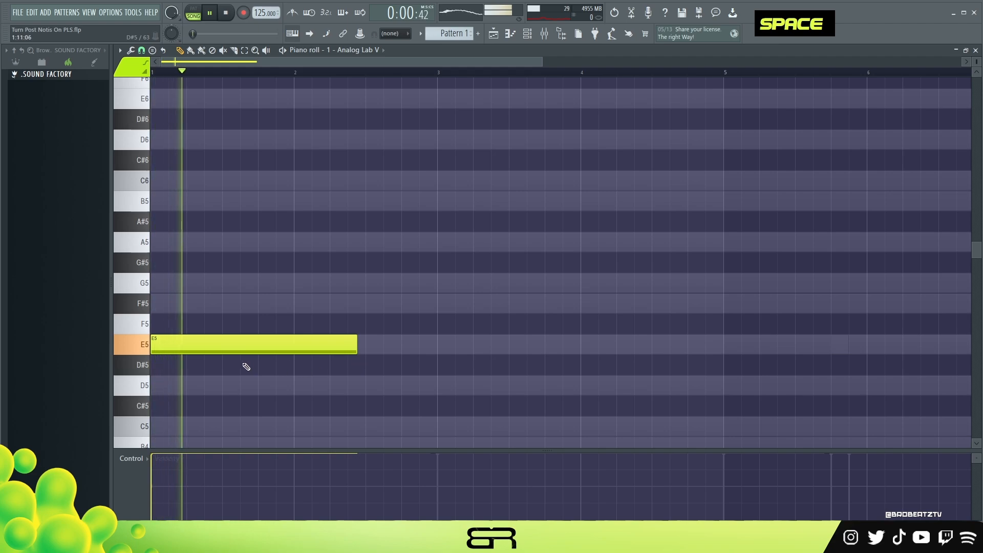
# Lower the velocity of the E5 note and play it back.
pyautogui.keyDown('ctrl'); pyautogui.click(247, 367); pyautogui.keyUp('ctrl')
pyautogui.scroll(-7, 248, 376)
pyautogui.press('space')
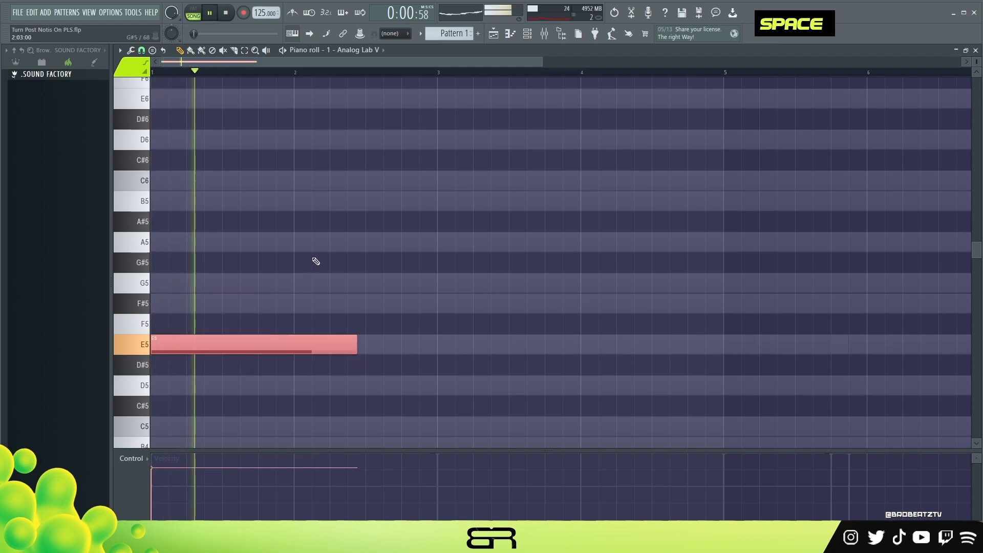
# Play back the E5 note with the bass and raise it an octave to E6.
pyautogui.scroll(1, 316, 262)
pyautogui.scroll(-2, 316, 262)
pyautogui.press('space')
pyautogui.press('space')
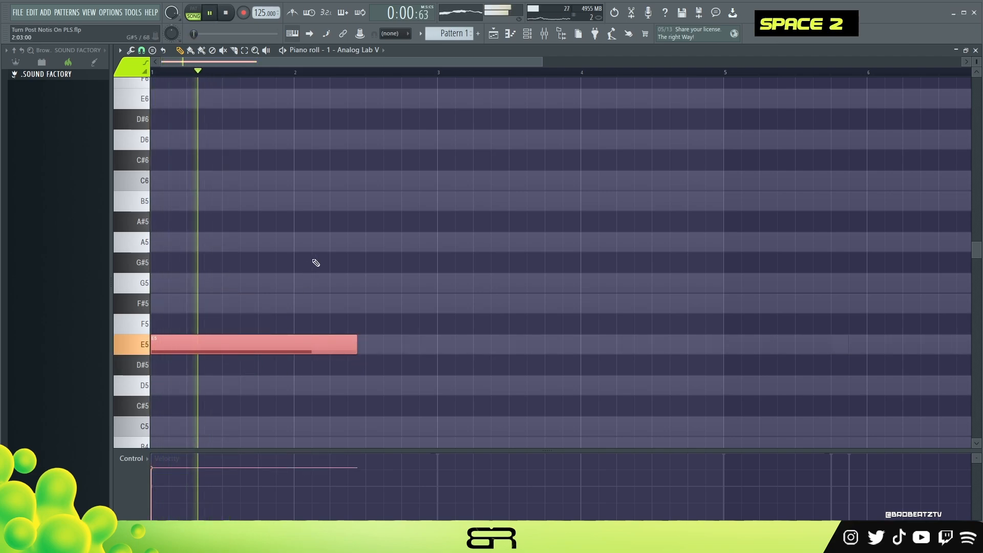
pyautogui.press('space')
pyautogui.hotkey('ctrl', 'space')
pyautogui.hotkey('ctrl', 'Up')
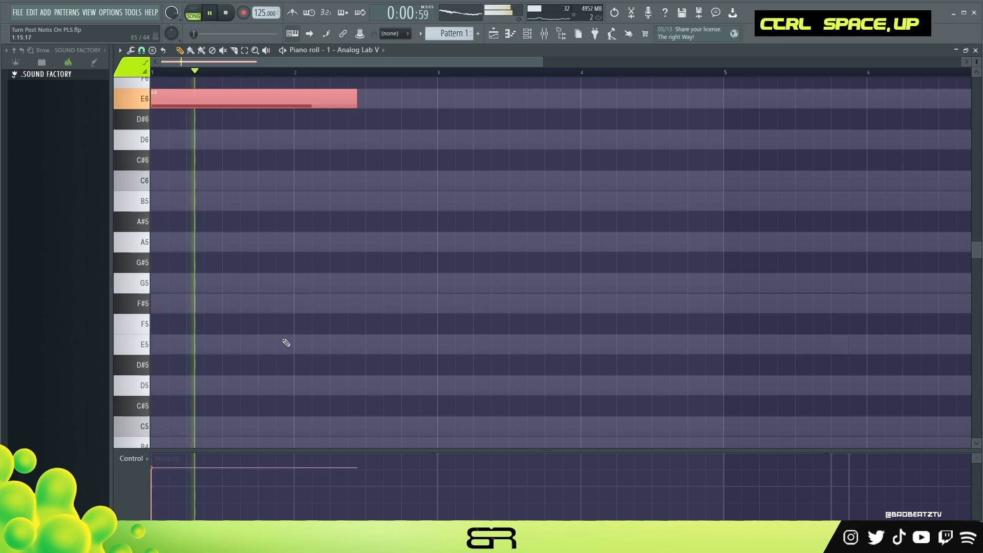
pyautogui.press('space')
pyautogui.scroll(1, 303, 256)
pyautogui.rightClick(310, 330)
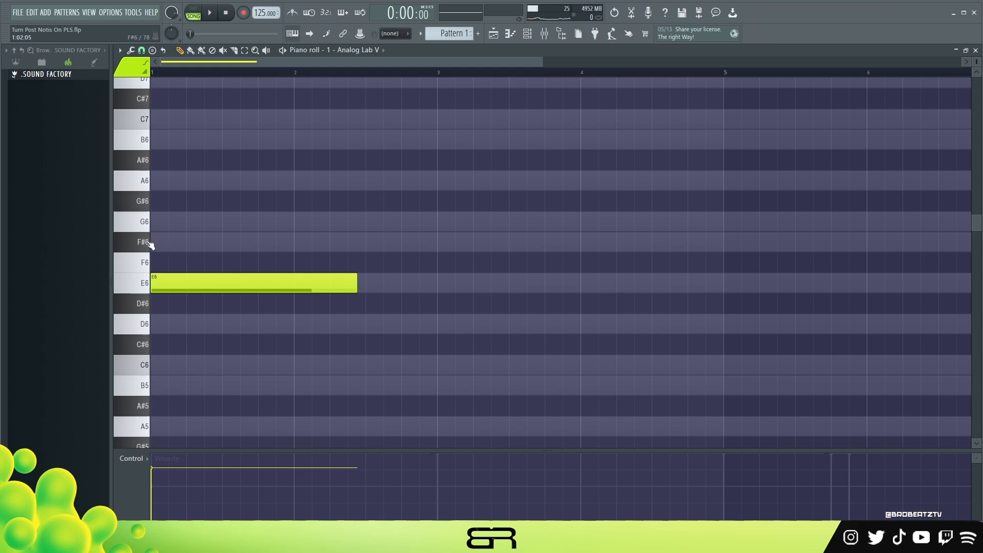
# Draw F#6 and G6 notes at the start of bar 1 and lower both by an octave.
pyautogui.click(187, 245)
pyautogui.click(200, 223)
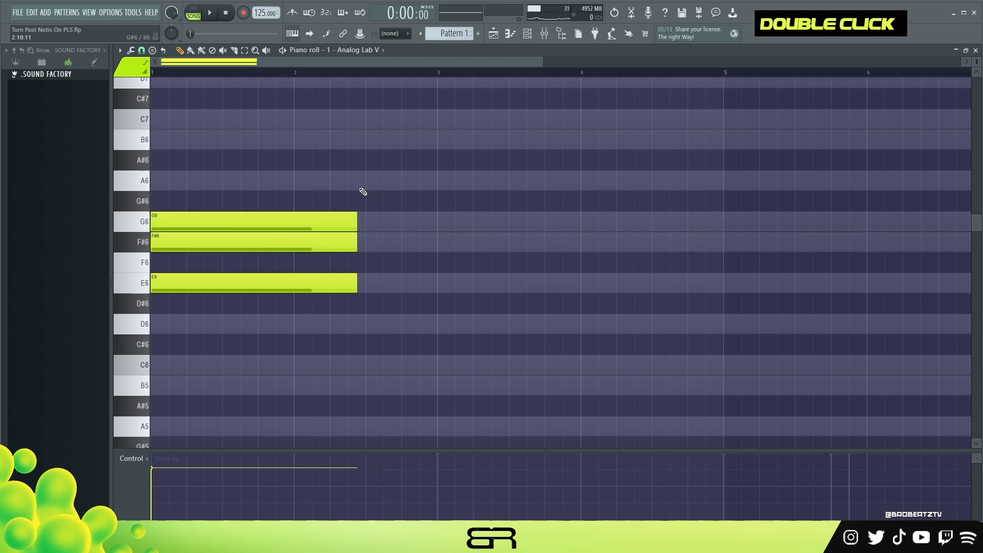
pyautogui.moveTo(364, 193); pyautogui.dragTo(191, 239)
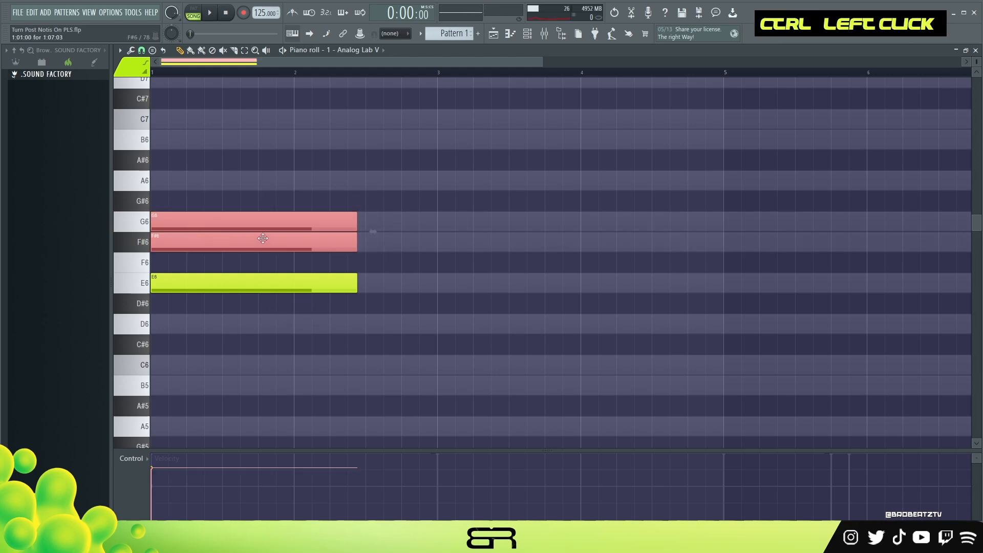
pyautogui.hotkey('ctrl', 'Down')
pyautogui.scroll(-4, 264, 241)
pyautogui.scroll(2, 197, 243)
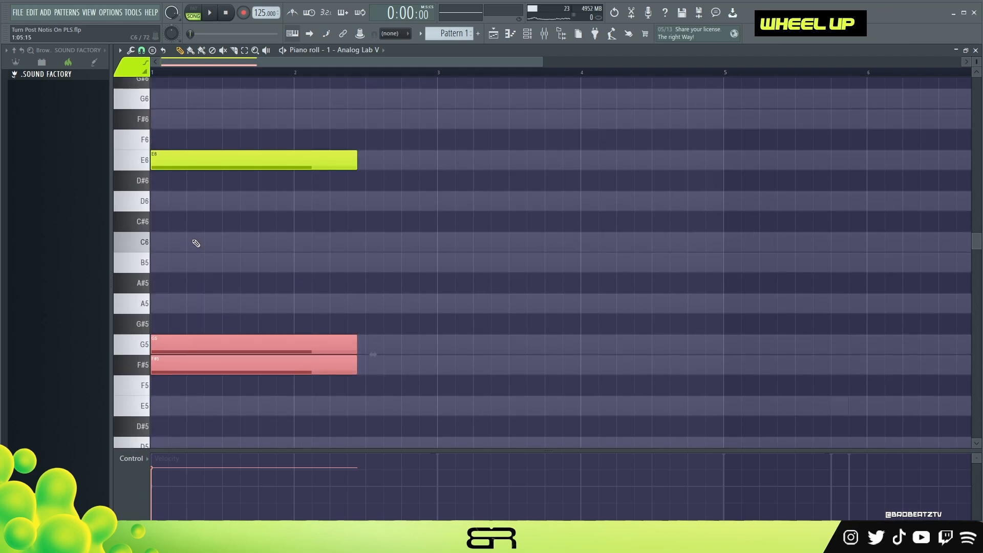
pyautogui.scroll(1, 976, 247)
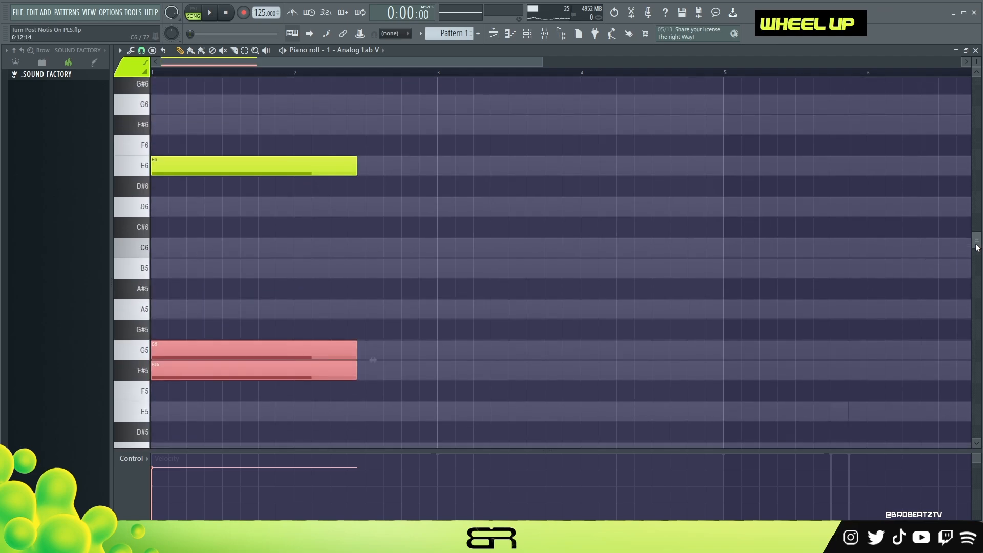
# Shift F#5 half a beat and G5 one beat into bar 1, copy a note to B5 on beat 3, and play it back.
pyautogui.rightClick(424, 314)
pyautogui.keyDown('ctrl'); pyautogui.moveTo(278, 345); pyautogui.dragTo(205, 351); pyautogui.keyUp('ctrl')
pyautogui.rightClick(212, 335)
pyautogui.click(259, 334)
pyautogui.rightClick(220, 335)
pyautogui.keyDown('ctrl'); pyautogui.click(218, 352); pyautogui.keyUp('ctrl')
pyautogui.keyDown('shift'); pyautogui.click(218, 351); pyautogui.keyUp('shift')
pyautogui.keyDown('shift'); pyautogui.moveTo(210, 334); pyautogui.dragTo(266, 271); pyautogui.keyUp('shift')
pyautogui.press('space')
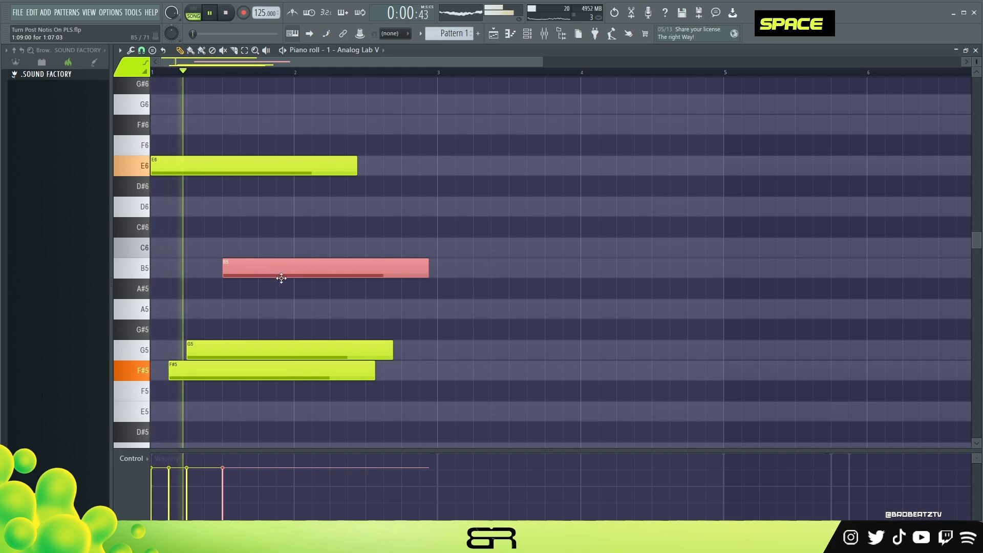
pyautogui.press('space')
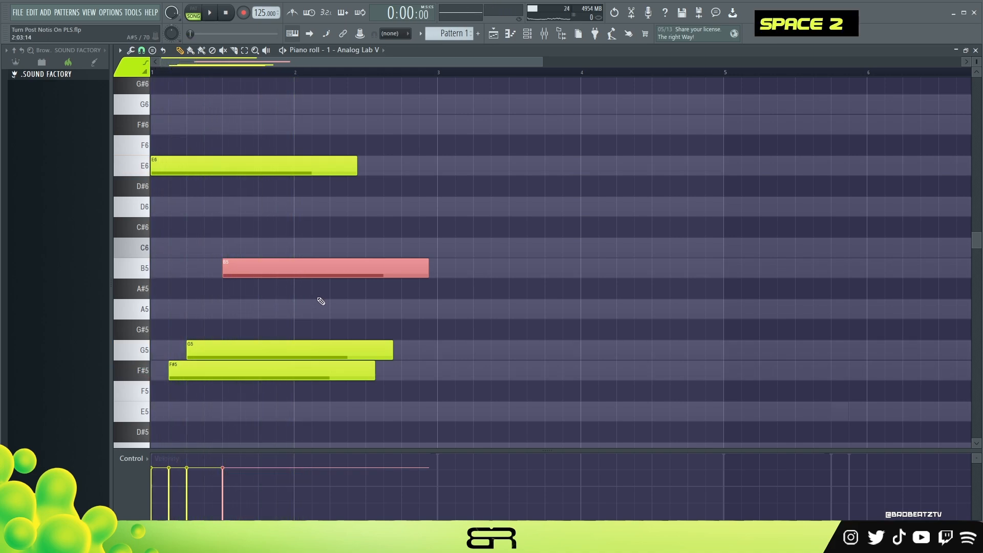
pyautogui.rightClick(315, 302)
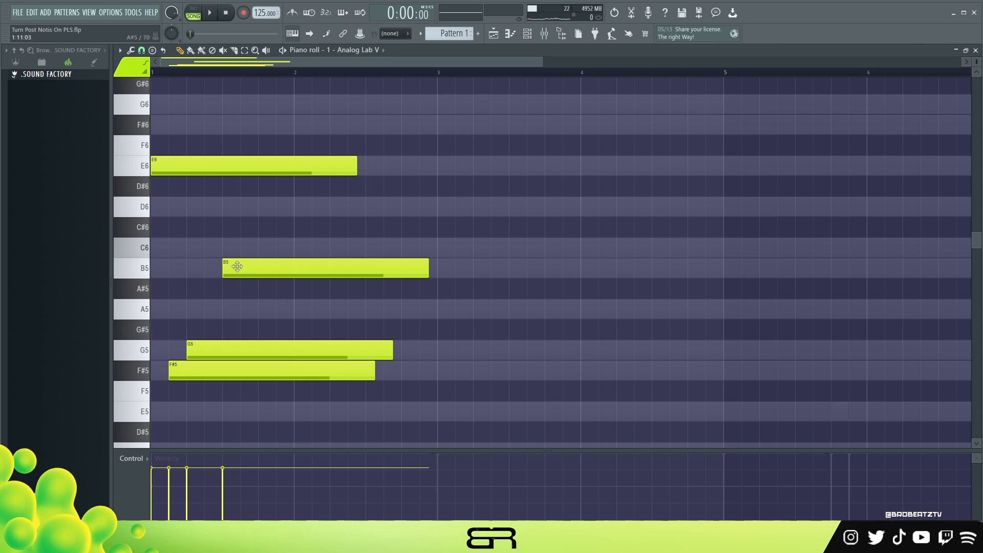
# Copy the B5 note to D6, lower the copy an octave to D5, and move it to the start of bar 3.
pyautogui.press('ctrl')
pyautogui.moveTo(214, 239); pyautogui.dragTo(236, 205)
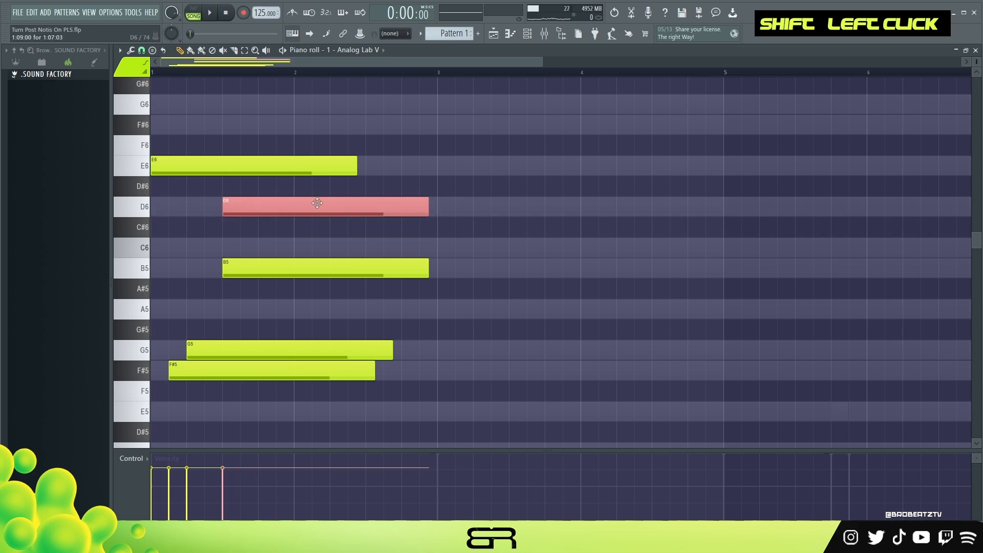
pyautogui.moveTo(318, 204); pyautogui.dragTo(317, 204)
pyautogui.hotkey('ctrl', 'Down')
pyautogui.scroll(-3, 311, 195)
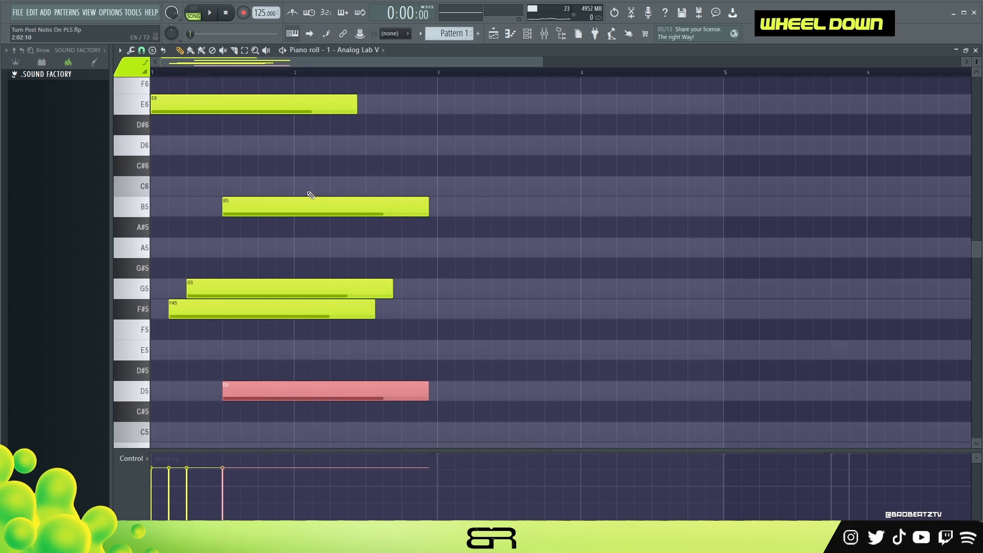
pyautogui.moveTo(251, 394); pyautogui.dragTo(472, 396)
pyautogui.rightClick(456, 349)
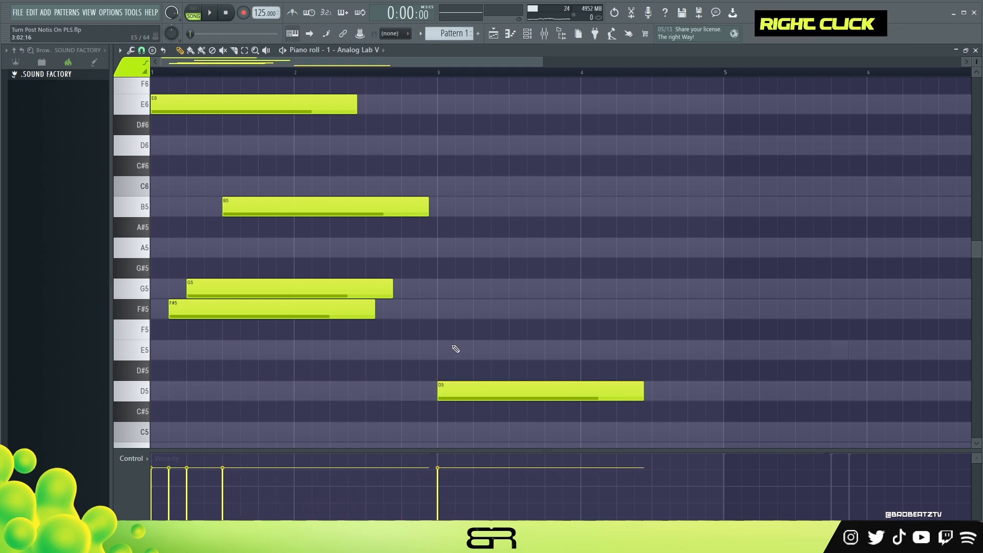
# Add A5, G5 and F#5 notes on beats 2, 3 and 4 of bar 2, and shorten the first G5 and F#5 by about a beat.
pyautogui.click(350, 248)
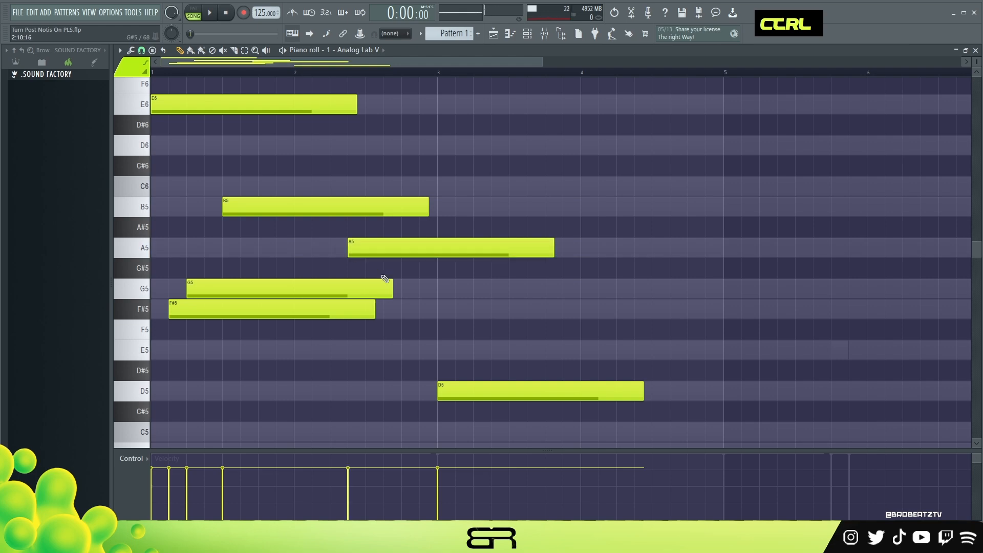
pyautogui.click(407, 289)
pyautogui.click(407, 309)
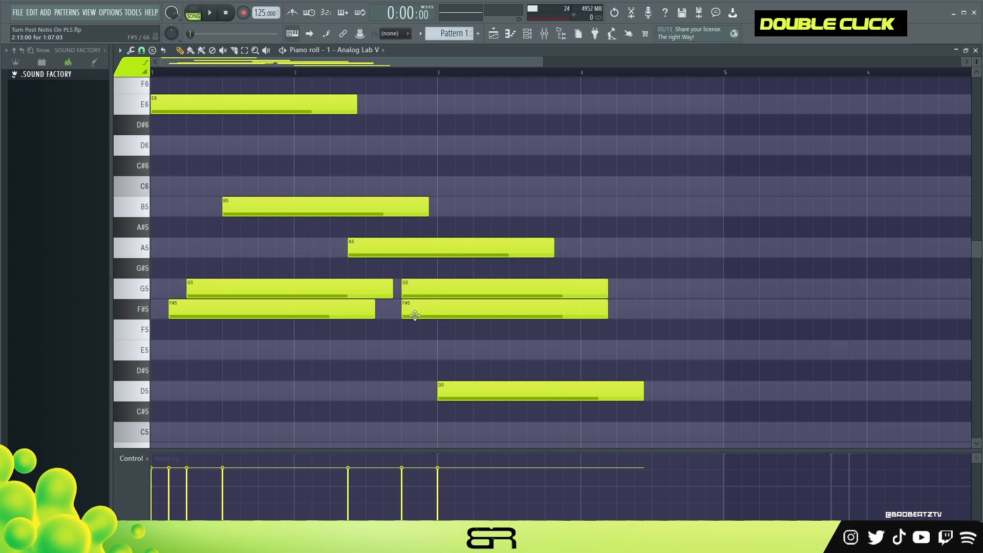
pyautogui.moveTo(416, 293); pyautogui.dragTo(355, 289)
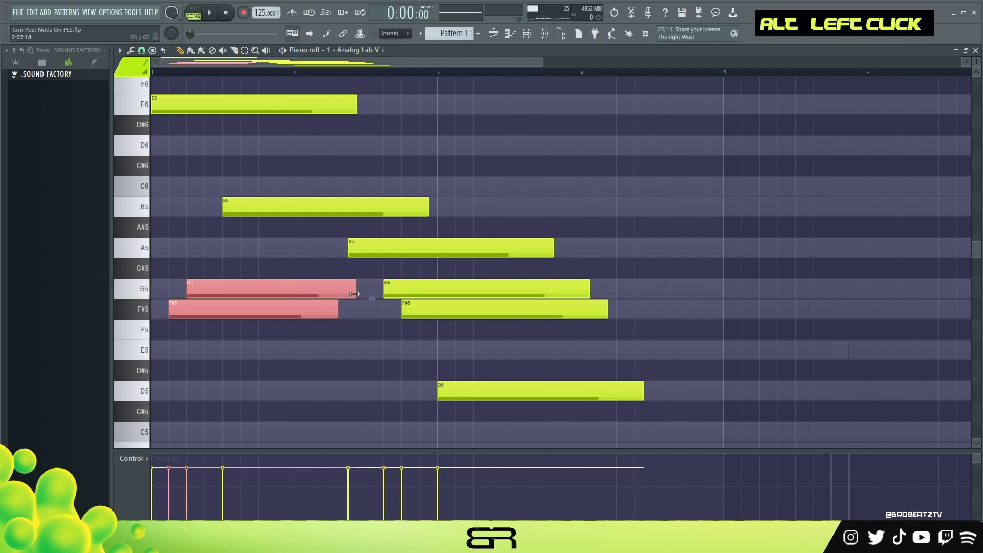
pyautogui.rightClick(377, 312)
pyautogui.moveTo(418, 290); pyautogui.dragTo(401, 283)
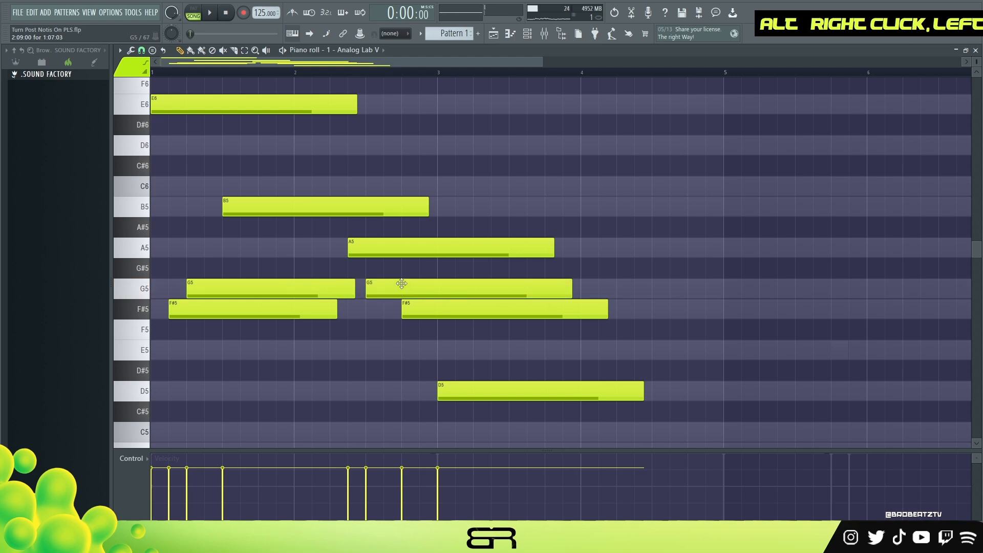
pyautogui.click(394, 245)
# Extend the D5 note almost to the end of bar 4 and the second F#5 and G5 notes into bar 4.
pyautogui.moveTo(518, 268); pyautogui.dragTo(570, 316)
pyautogui.rightClick(594, 370)
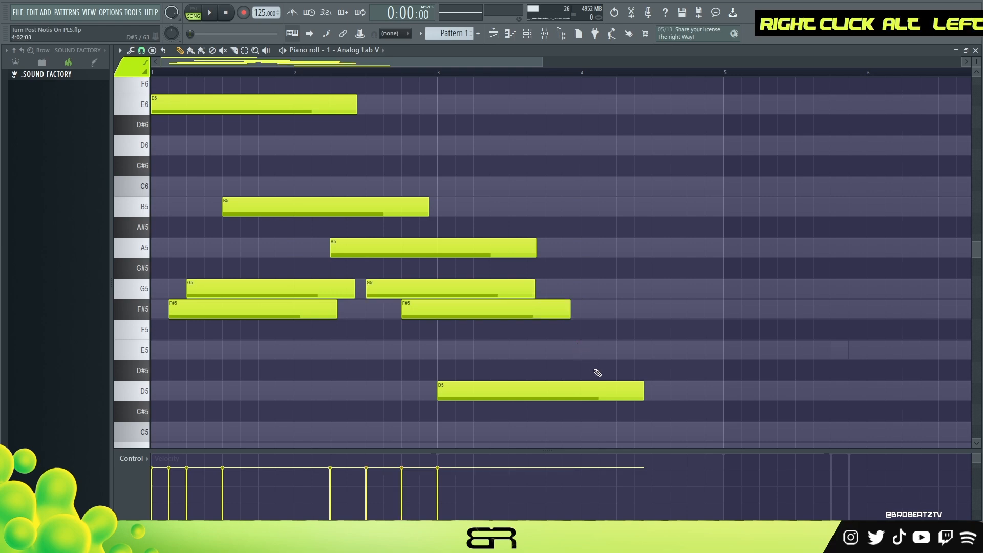
pyautogui.moveTo(642, 392); pyautogui.dragTo(707, 401)
pyautogui.moveTo(570, 310); pyautogui.dragTo(667, 310)
pyautogui.moveTo(535, 290); pyautogui.dragTo(618, 293)
pyautogui.hotkey('alt', 'z')
pyautogui.moveTo(569, 251); pyautogui.dragTo(582, 256)
pyautogui.rightClick(583, 255)
# Play the melody and move the second G5 note half a beat later in bar 2.
pyautogui.press('space')
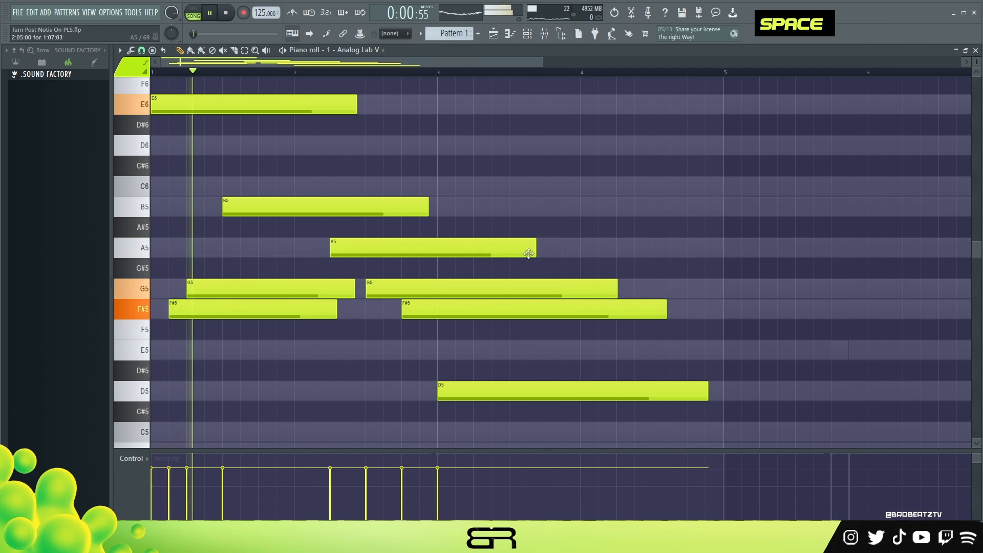
pyautogui.scroll(1, 515, 247)
pyautogui.scroll(-1, 515, 246)
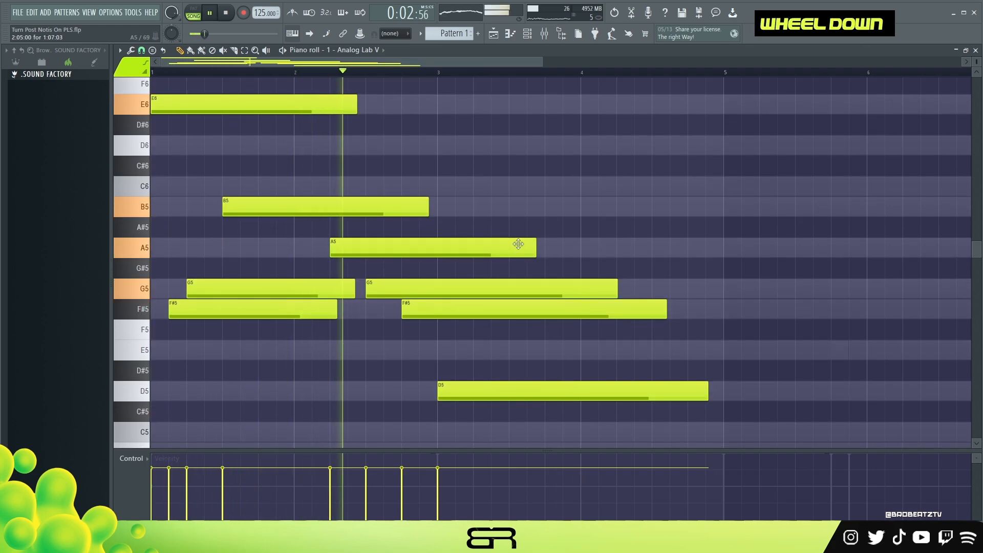
pyautogui.press('space')
pyautogui.press('space')
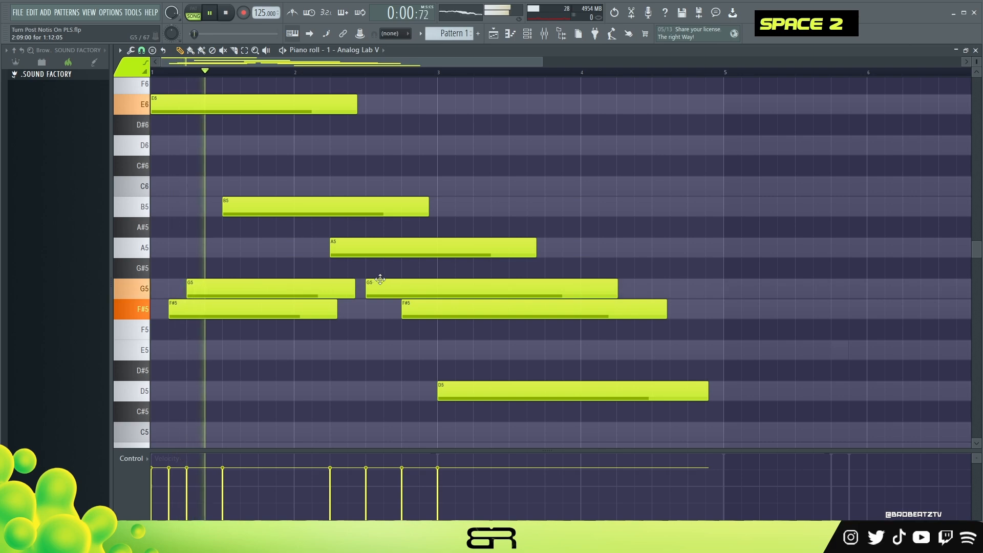
pyautogui.moveTo(374, 282); pyautogui.dragTo(391, 283)
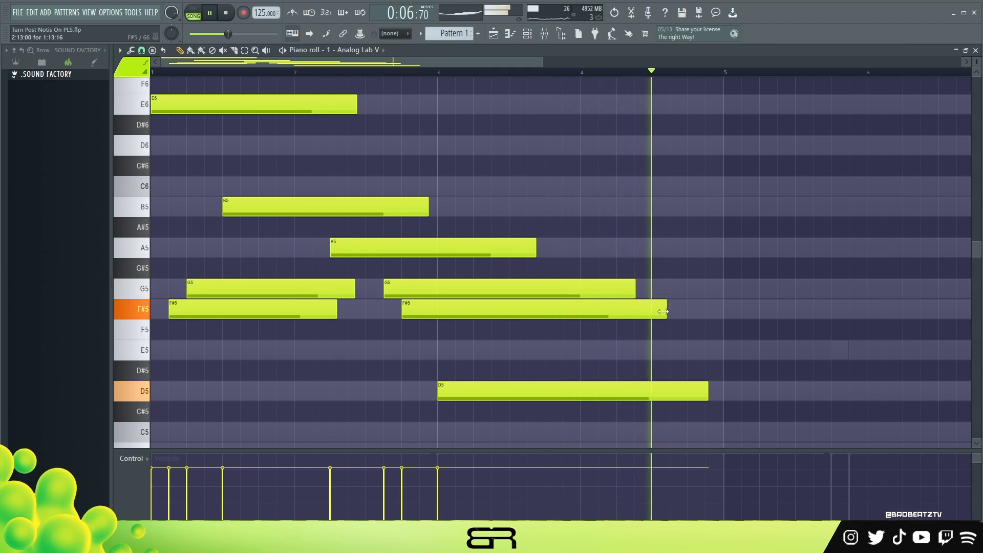
pyautogui.press('space')
# Duplicate the whole four-bar melody so that the copy starts at bar 5.
pyautogui.scroll(-1, 512, 214)
pyautogui.scroll(-1, 512, 215)
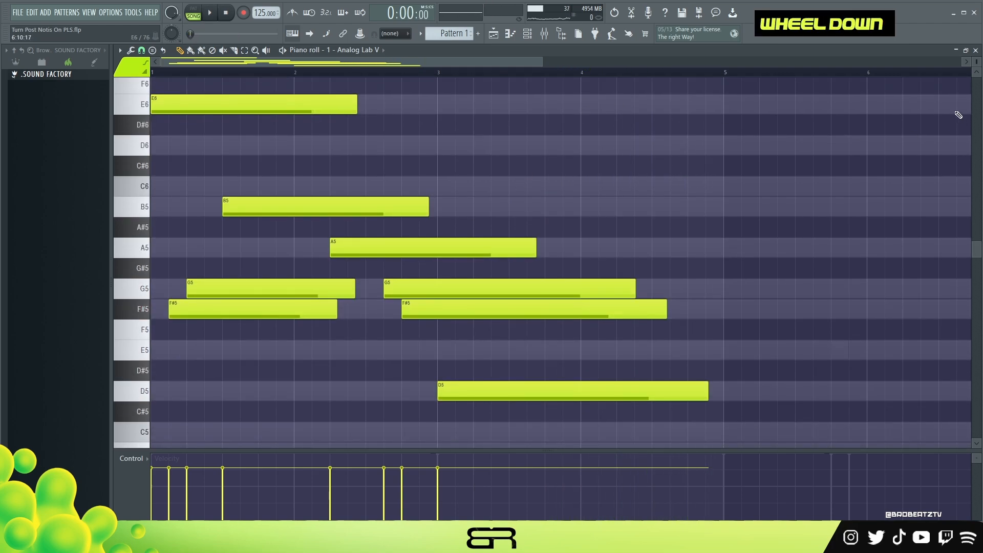
pyautogui.scroll(-2, 209, 194)
pyautogui.hotkey('ctrl', 'a')
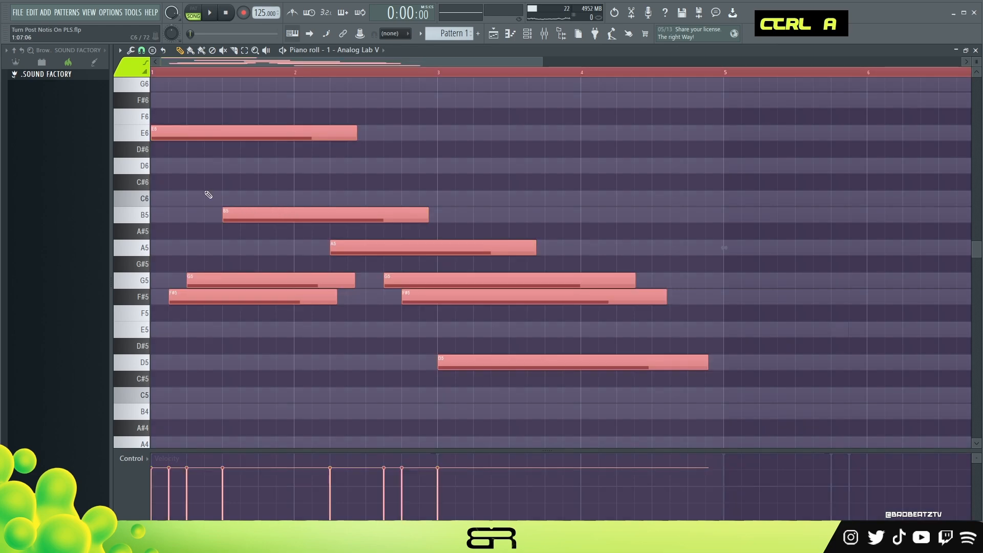
pyautogui.moveTo(168, 132); pyautogui.dragTo(743, 153)
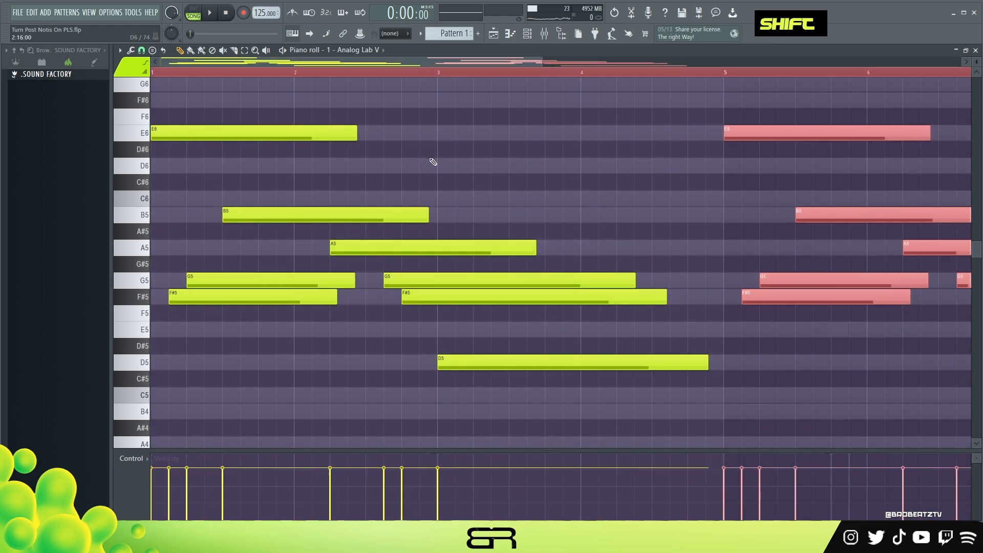
pyautogui.moveTo(410, 63); pyautogui.dragTo(599, 101)
pyautogui.rightClick(612, 165)
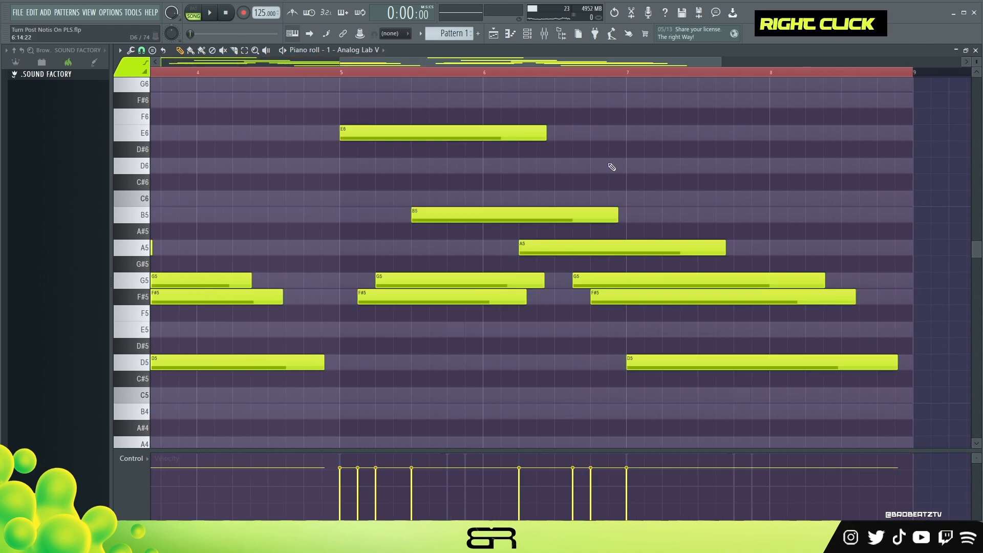
# Play from just before bar 5 and try an A6 note about one and three-quarter bars long on beat 3 of bar 5.
pyautogui.scroll(2, 608, 186)
pyautogui.scroll(3, 608, 187)
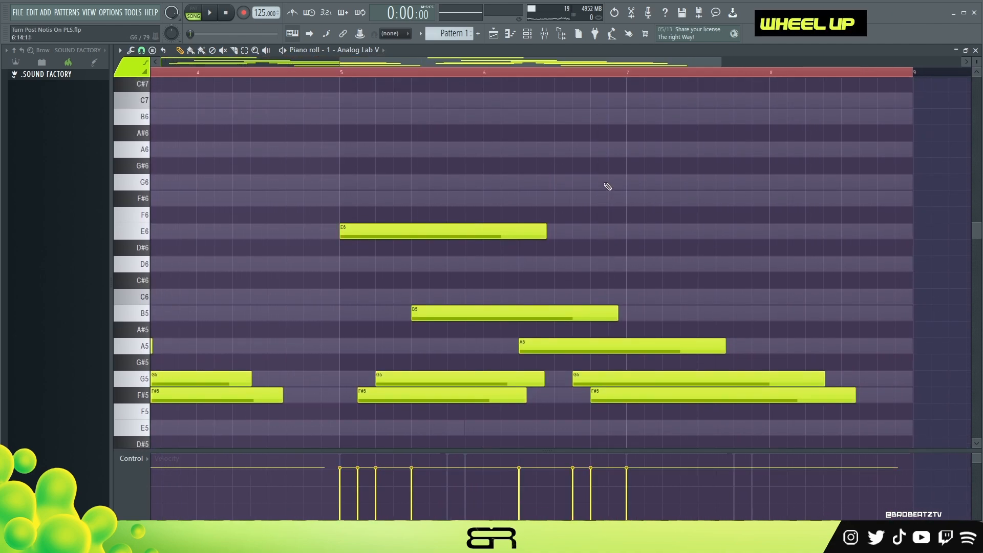
pyautogui.scroll(-3, 583, 190)
pyautogui.scroll(3, 572, 190)
pyautogui.click(318, 77)
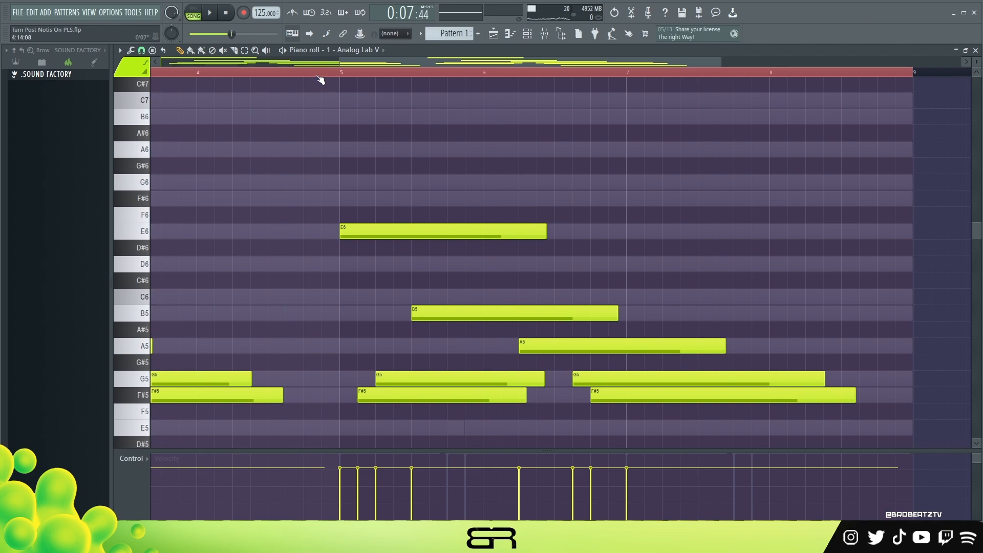
pyautogui.press('space')
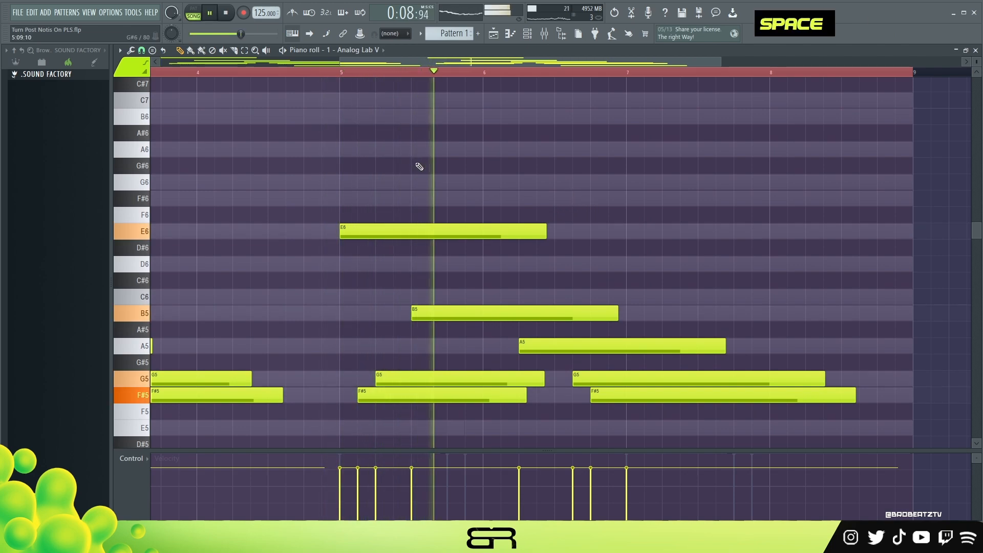
pyautogui.press('space')
pyautogui.press('space')
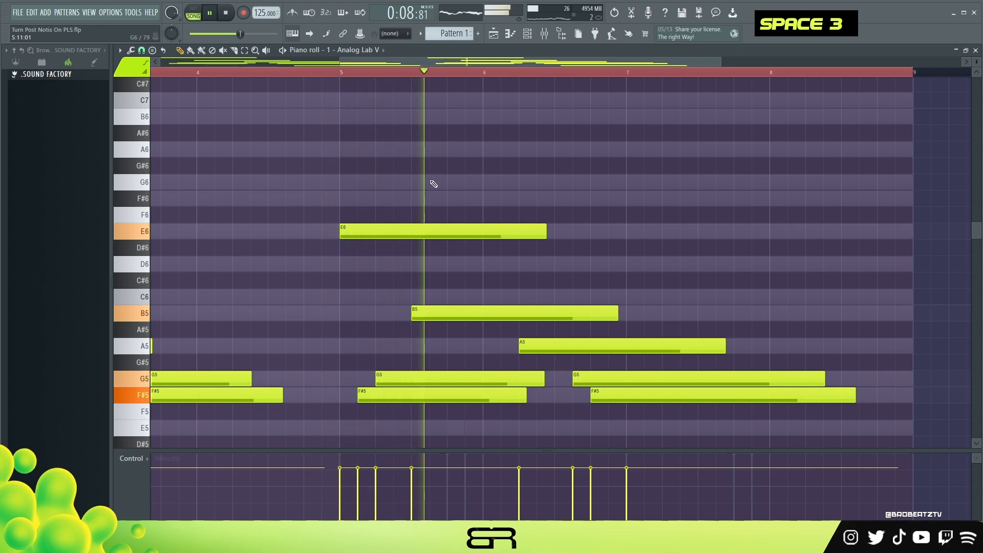
pyautogui.press('space')
pyautogui.click(410, 149)
pyautogui.press('space')
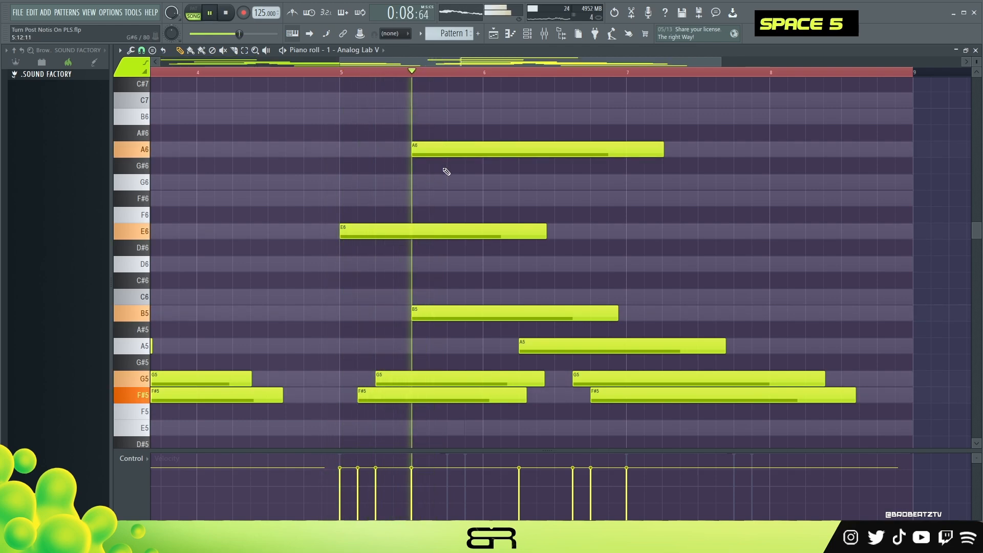
pyautogui.press('space')
pyautogui.press('space')
# Try lowering the A6 note to G6 and adding an F#6 note at the start of bar 6 during playback.
pyautogui.moveTo(446, 149); pyautogui.dragTo(450, 182)
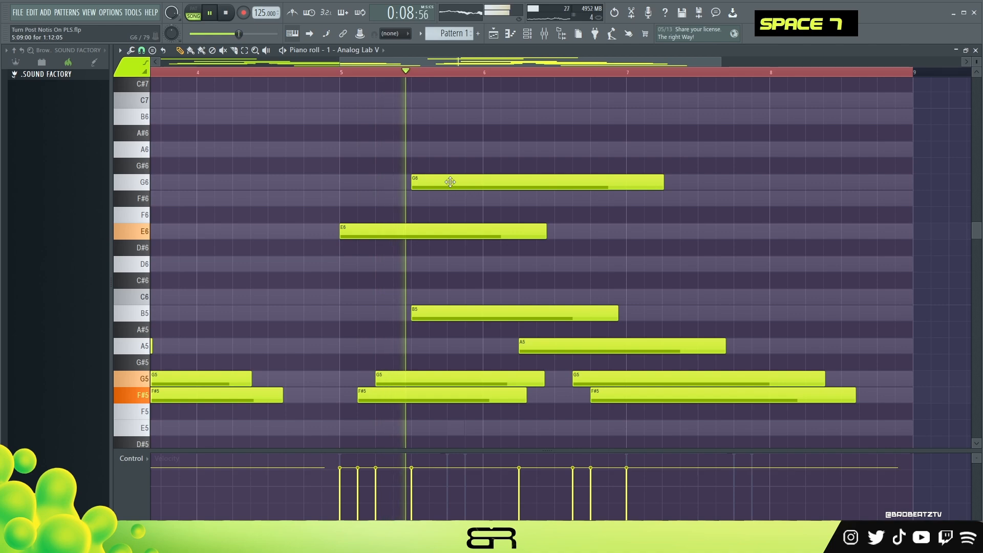
pyautogui.press('space')
pyautogui.press('space')
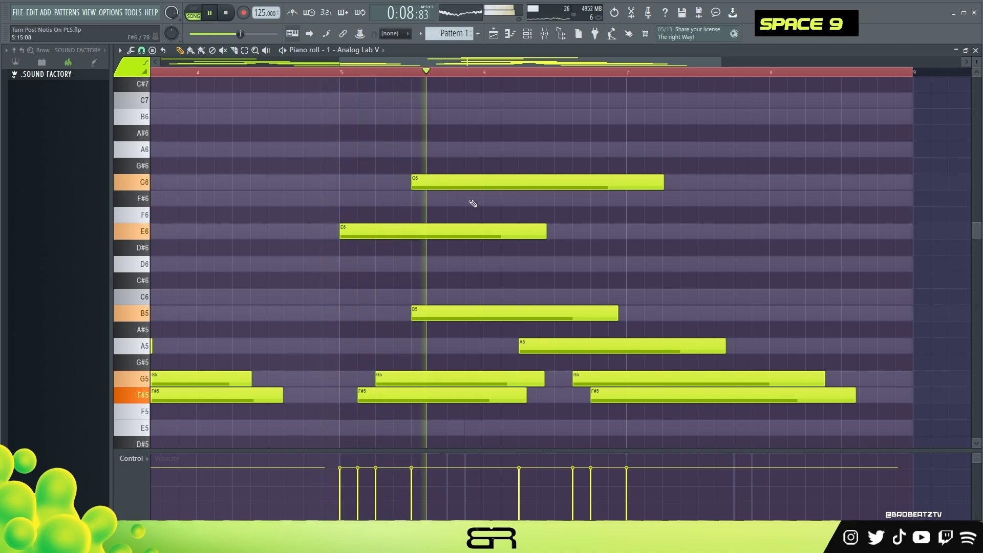
pyautogui.click(492, 204)
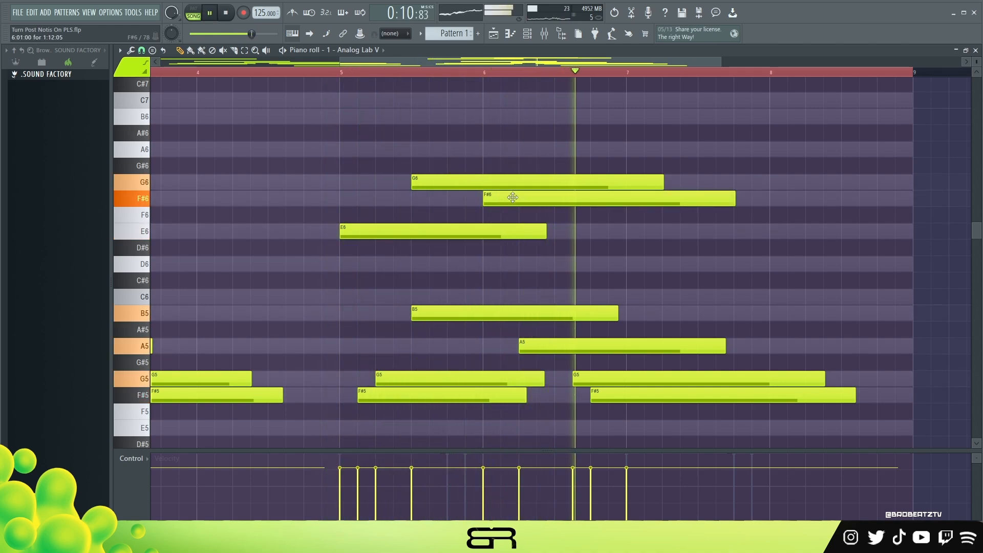
pyautogui.press('space')
# Delete the F#6 and G6 notes, draw an A6 note on beat 3 of bar 5, and play it back.
pyautogui.rightClick(492, 201)
pyautogui.rightClick(446, 184)
pyautogui.click(425, 154)
pyautogui.press('space')
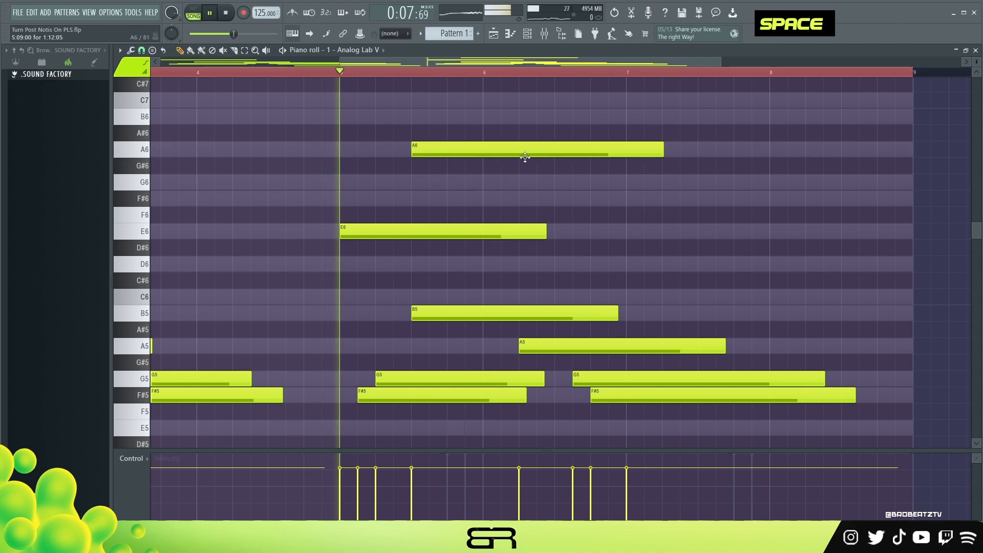
# Shorten the A6 note in bar 5 to just under one bar and add a matching A6 note on beat 3 of bar 6.
pyautogui.moveTo(663, 150); pyautogui.dragTo(545, 156)
pyautogui.click(557, 148)
pyautogui.press('space')
# Add a B6 note about 1.7 bars long at the start of bar 7.
pyautogui.click(631, 116)
pyautogui.press('space')
pyautogui.moveTo(757, 116); pyautogui.dragTo(868, 134)
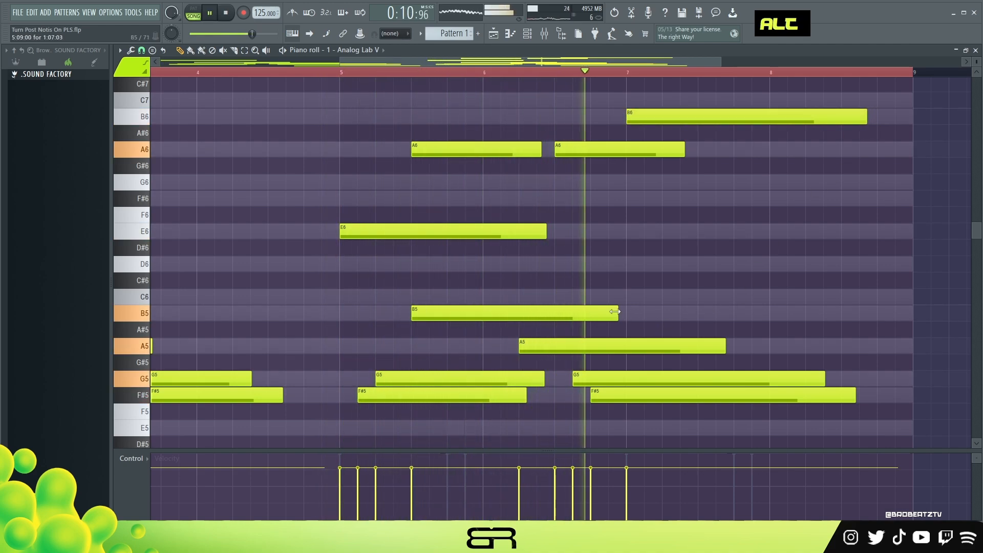
# Lengthen the second-half B5, A5 and first A6 notes slightly and shorten the second A6 note to about two-thirds of a bar.
pyautogui.moveTo(618, 314); pyautogui.dragTo(630, 314)
pyautogui.moveTo(717, 339); pyautogui.dragTo(736, 341)
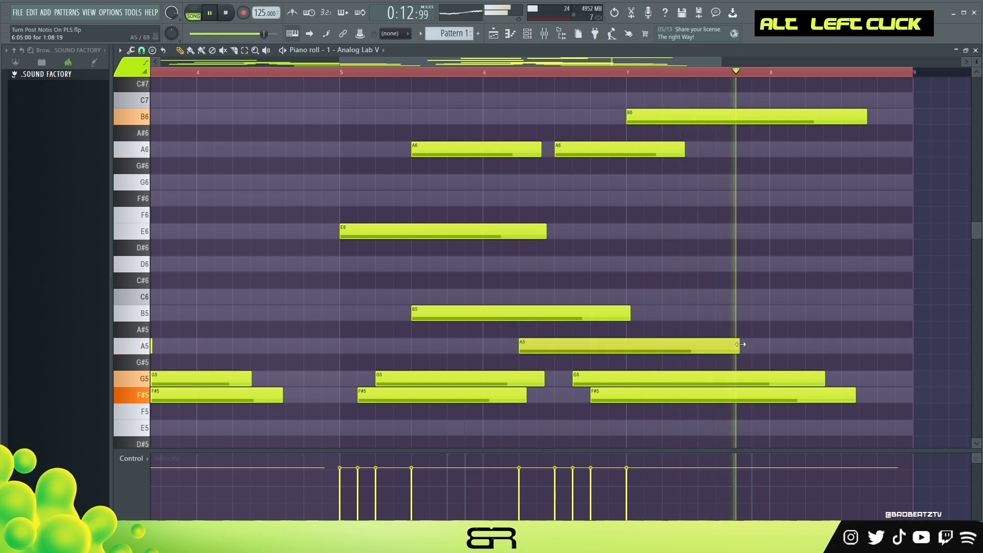
pyautogui.moveTo(682, 152); pyautogui.dragTo(648, 152)
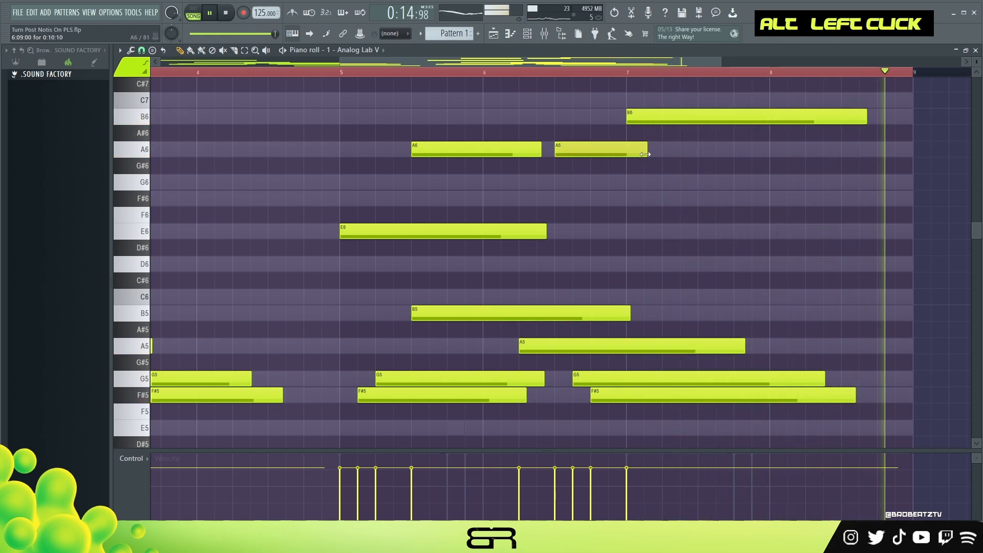
pyautogui.moveTo(541, 148); pyautogui.dragTo(543, 148)
pyautogui.press('space')
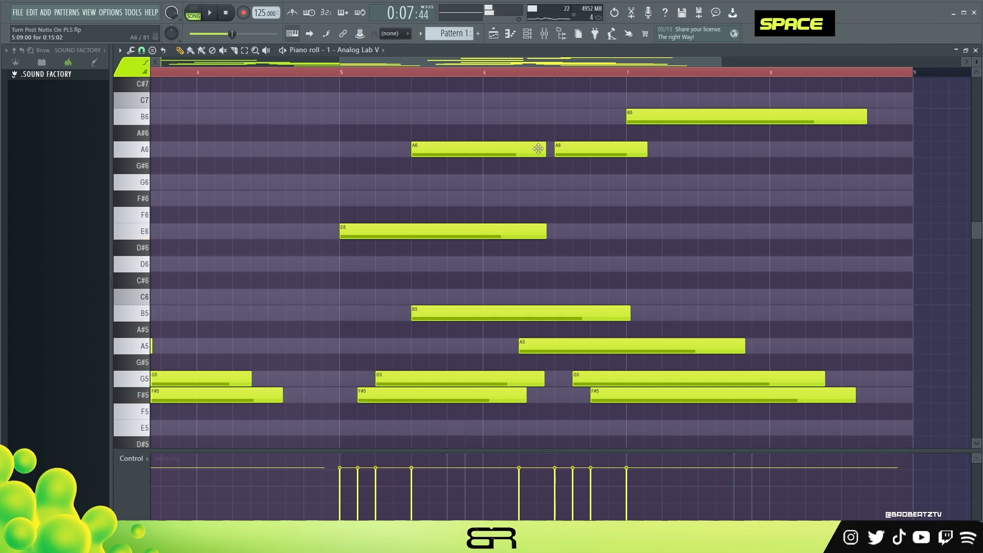
# Lower the velocity of all the melody's notes slightly and leave them deselected.
pyautogui.hotkey('ctrl', 'a')
pyautogui.keyDown('alt'); pyautogui.scroll(-2, 579, 177); pyautogui.keyUp('alt')
pyautogui.keyDown('ctrl'); pyautogui.rightClick(599, 192); pyautogui.keyUp('ctrl')
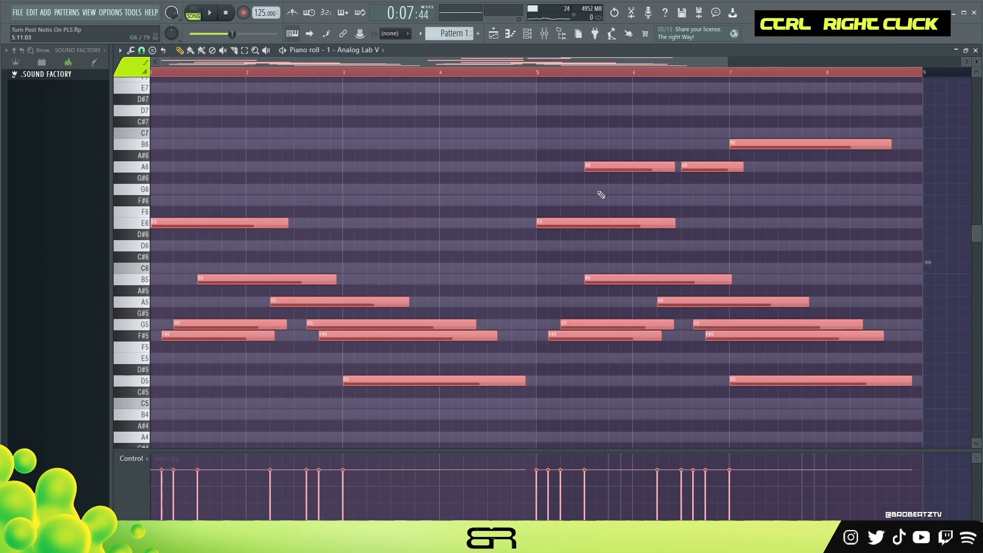
pyautogui.rightClick(507, 128)
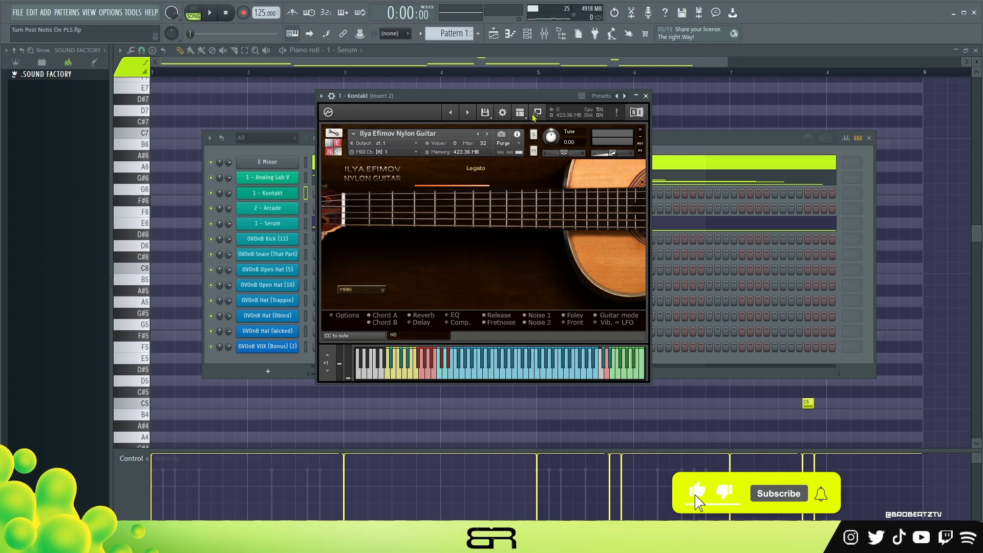
# Move the Kontakt nylon guitar window aside and audition a note on its keyboard.
pyautogui.moveTo(556, 98); pyautogui.dragTo(604, 95)
pyautogui.click(587, 368)
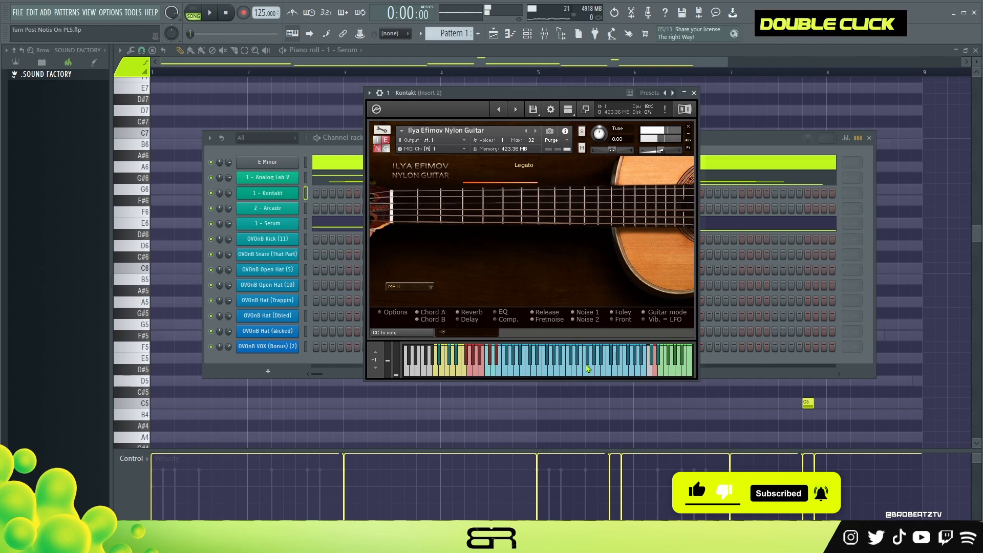
# Open the Analog Lab V piano roll and copy the D5 note that starts at bar 3.
pyautogui.click(351, 138)
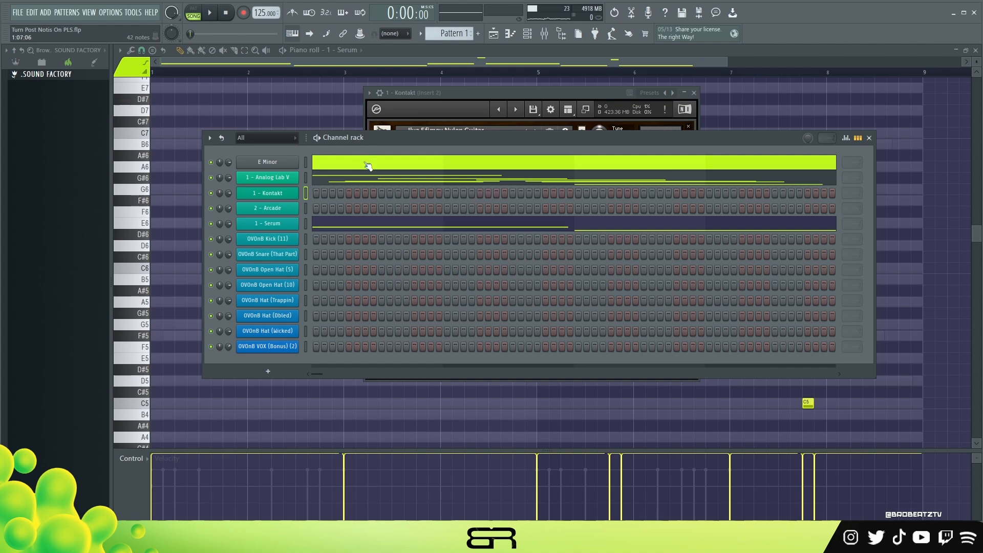
pyautogui.moveTo(346, 133); pyautogui.dragTo(389, 127)
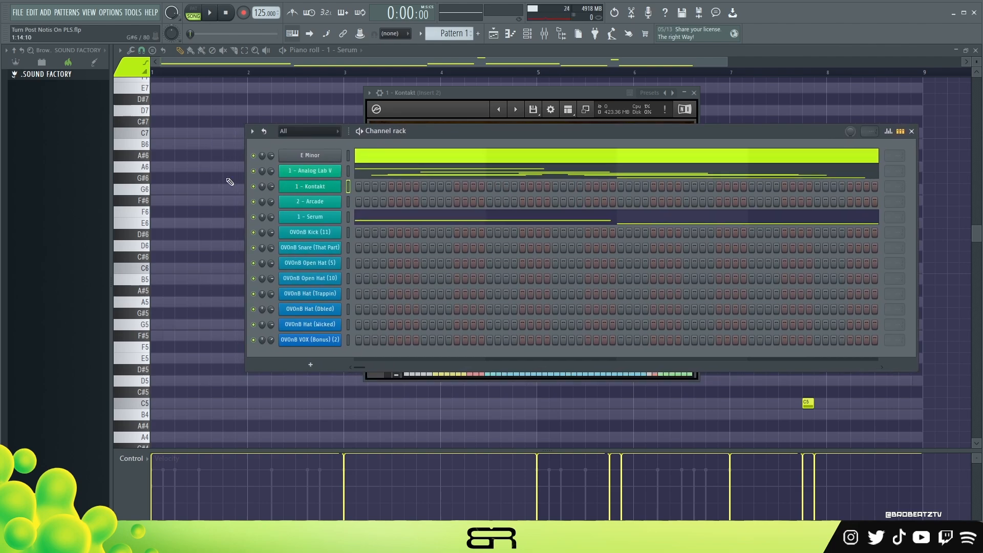
pyautogui.click(381, 176)
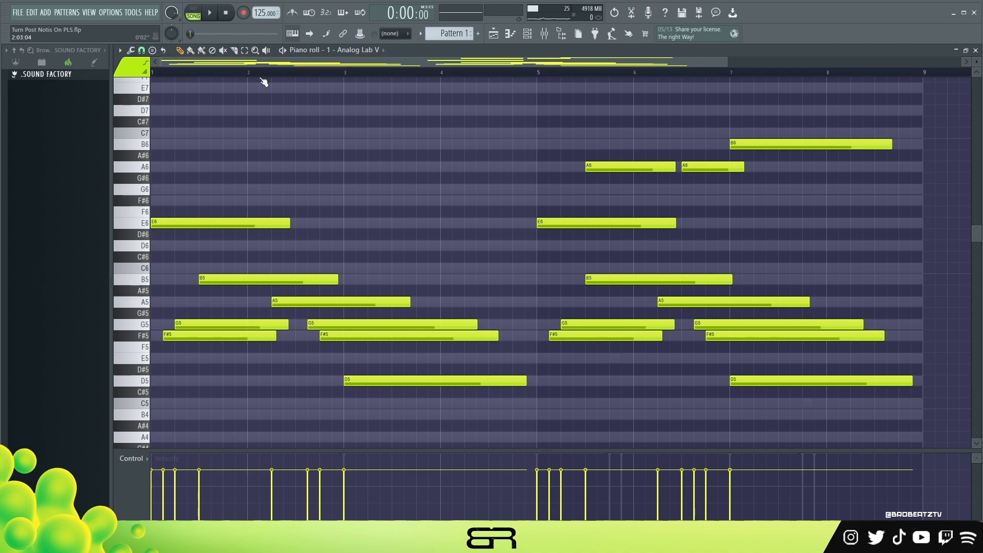
pyautogui.scroll(-3, 351, 307)
pyautogui.moveTo(327, 331); pyautogui.dragTo(382, 364)
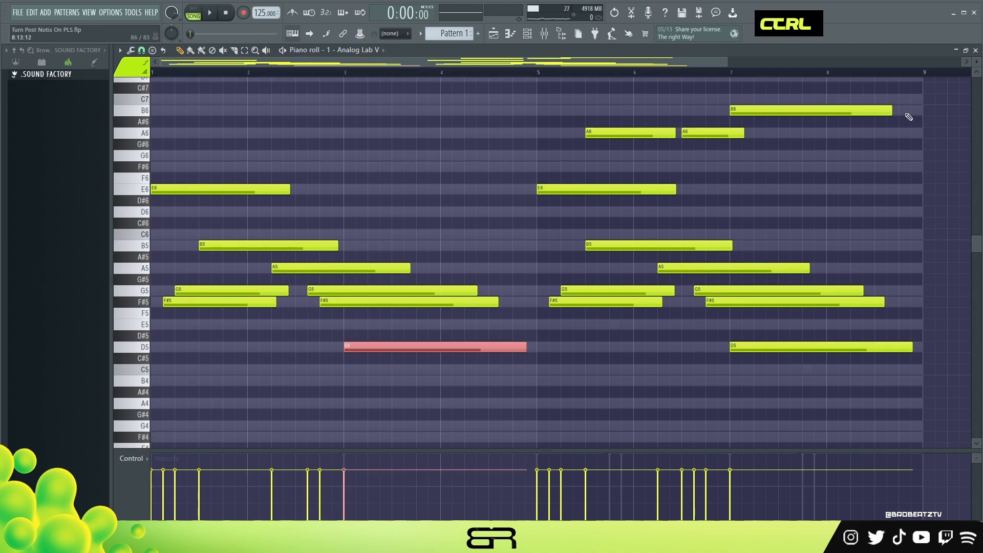
pyautogui.moveTo(976, 65); pyautogui.dragTo(976, 89)
pyautogui.scroll(-2, 441, 326)
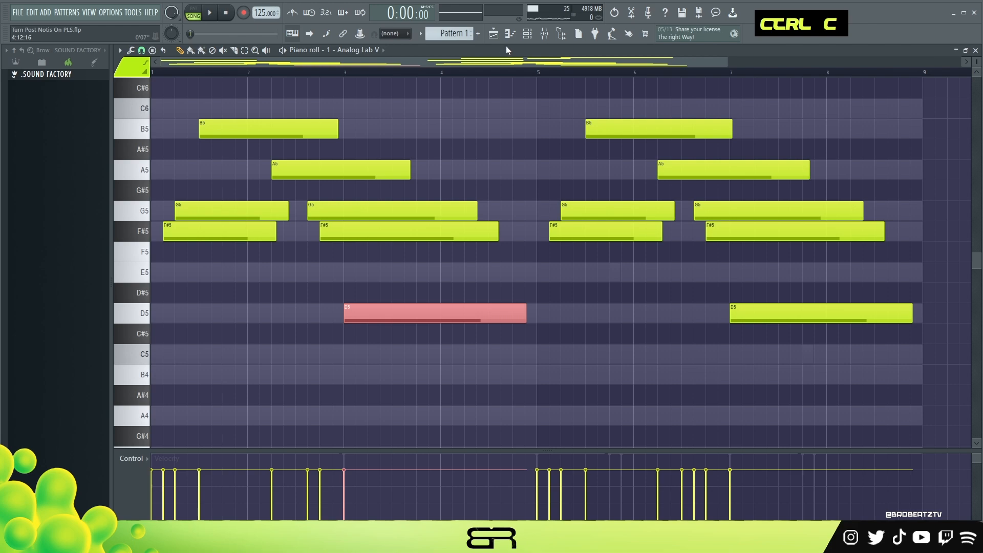
# Paste the copied D5 note into the Kontakt piano roll and move it to the start of bar 3.
pyautogui.click(527, 33)
pyautogui.rightClick(333, 190)
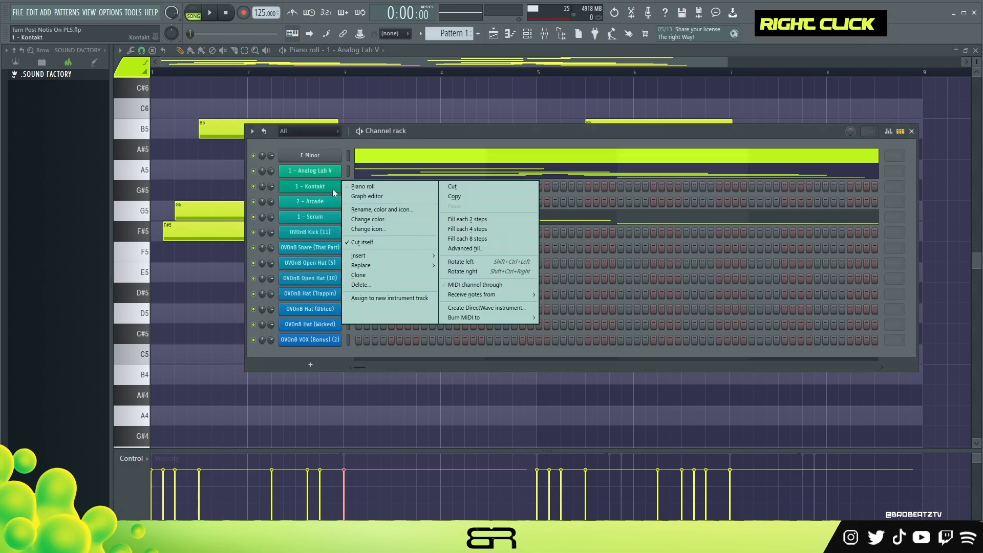
pyautogui.click(356, 186)
pyautogui.hotkey('ctrl', 'v')
pyautogui.scroll(1, 367, 84)
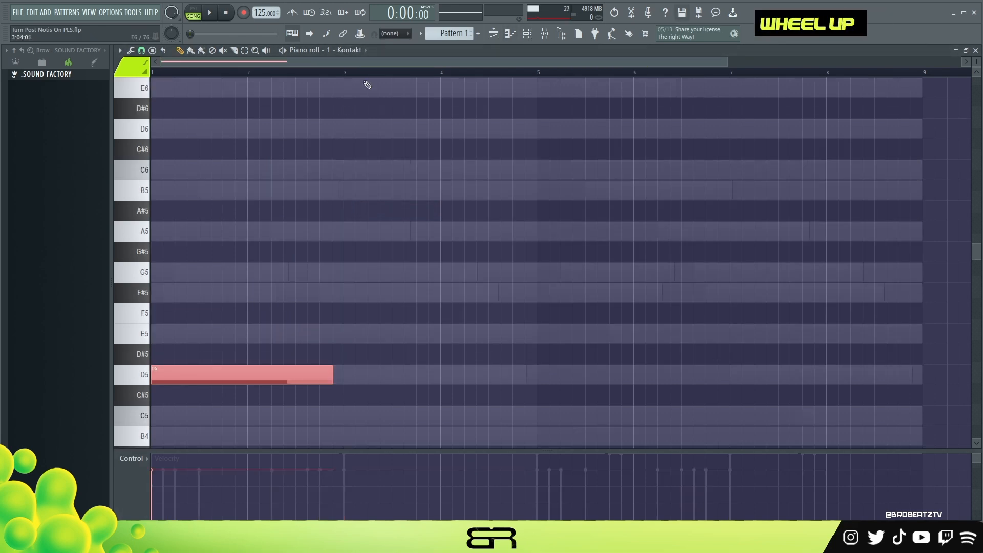
pyautogui.moveTo(227, 369); pyautogui.dragTo(317, 378)
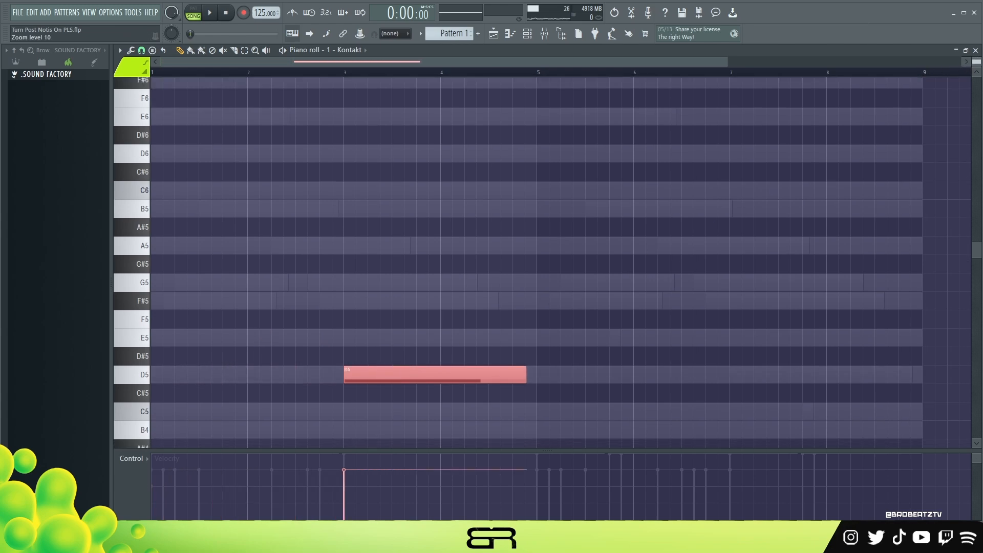
# Add equally long F#5 and A5 notes above the D5 note at bar 3 and play the chord from there.
pyautogui.scroll(-2, 589, 177)
pyautogui.scroll(-1, 977, 61)
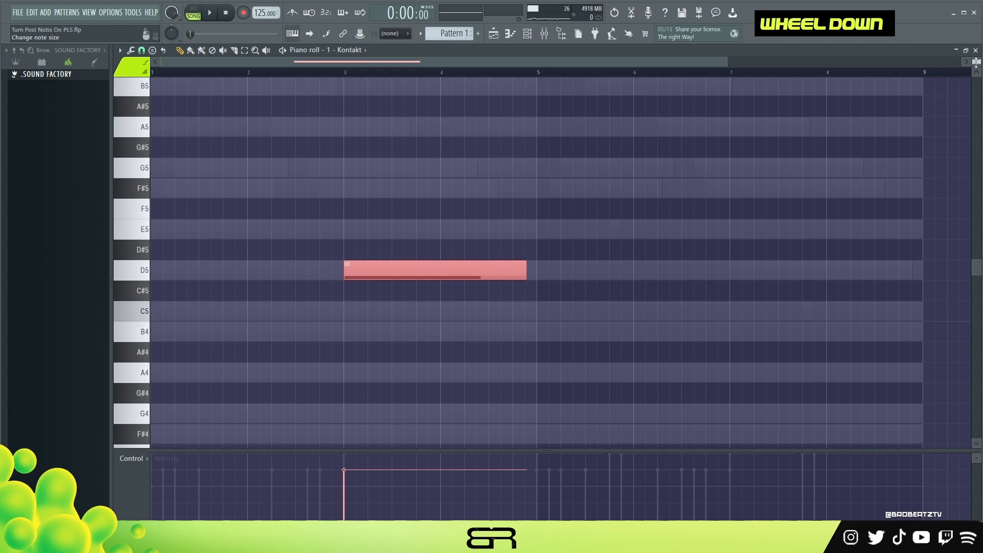
pyautogui.scroll(-3, 724, 66)
pyautogui.scroll(3, 459, 232)
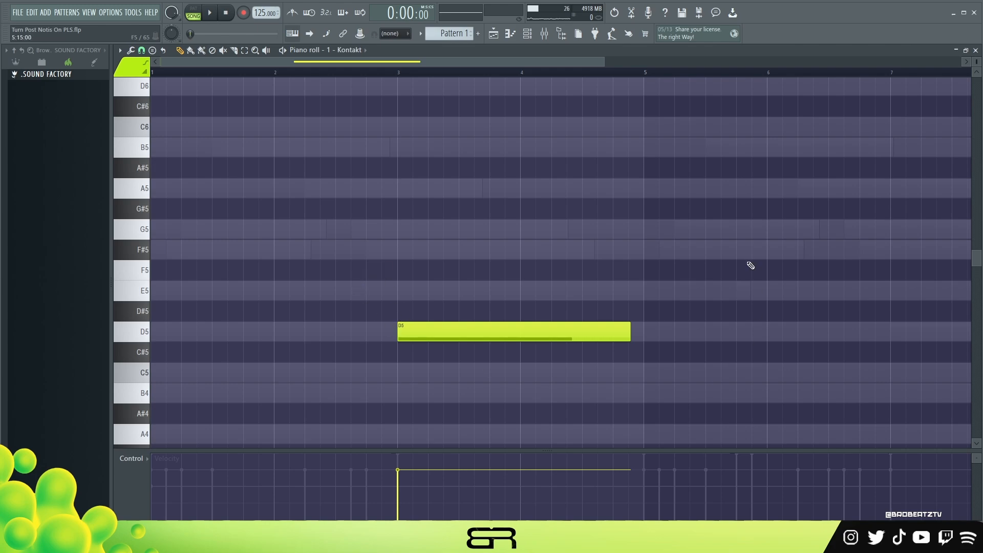
pyautogui.keyDown('ctrl'); pyautogui.click(425, 323); pyautogui.keyUp('ctrl')
pyautogui.moveTo(418, 329); pyautogui.dragTo(424, 200)
pyautogui.rightClick(394, 207)
pyautogui.doubleClick(396, 74)
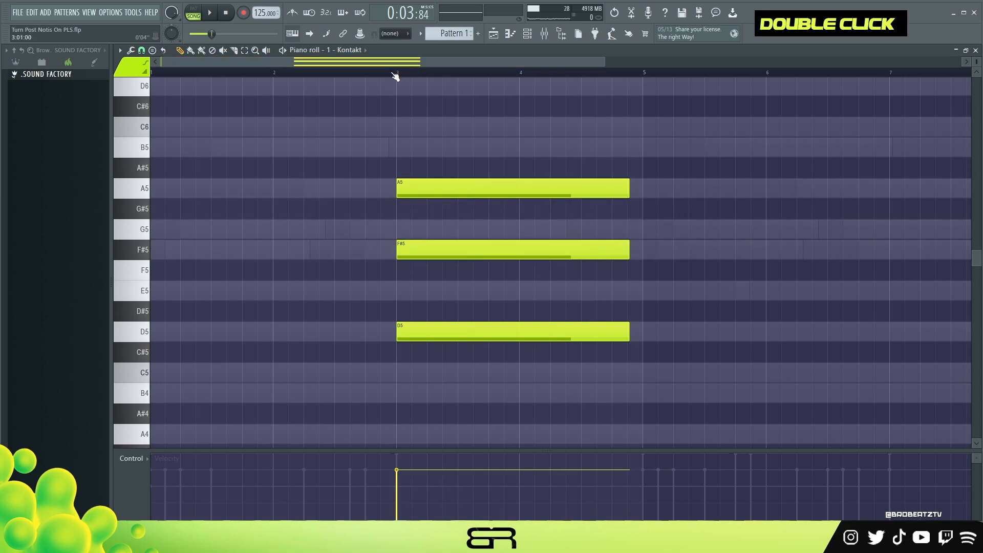
pyautogui.press('space')
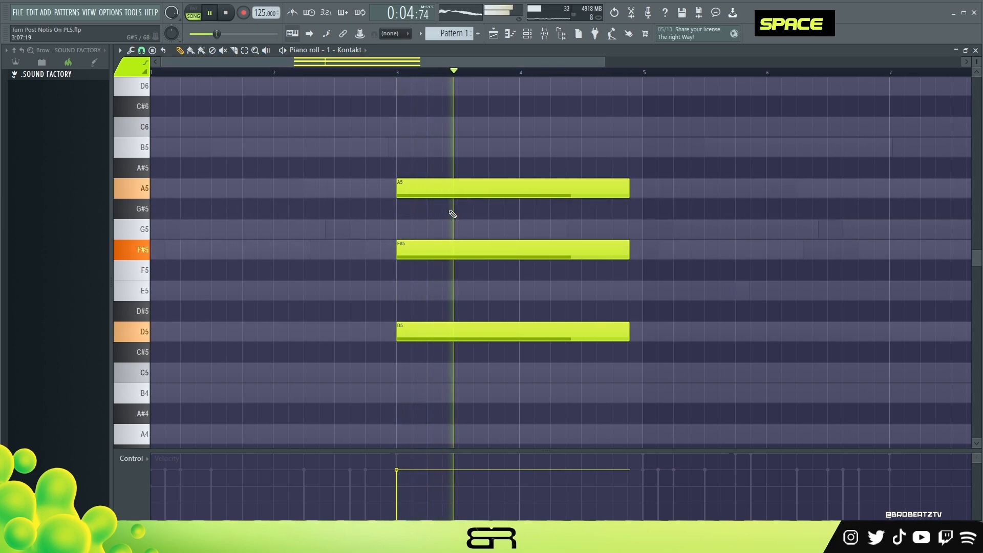
pyautogui.press('space')
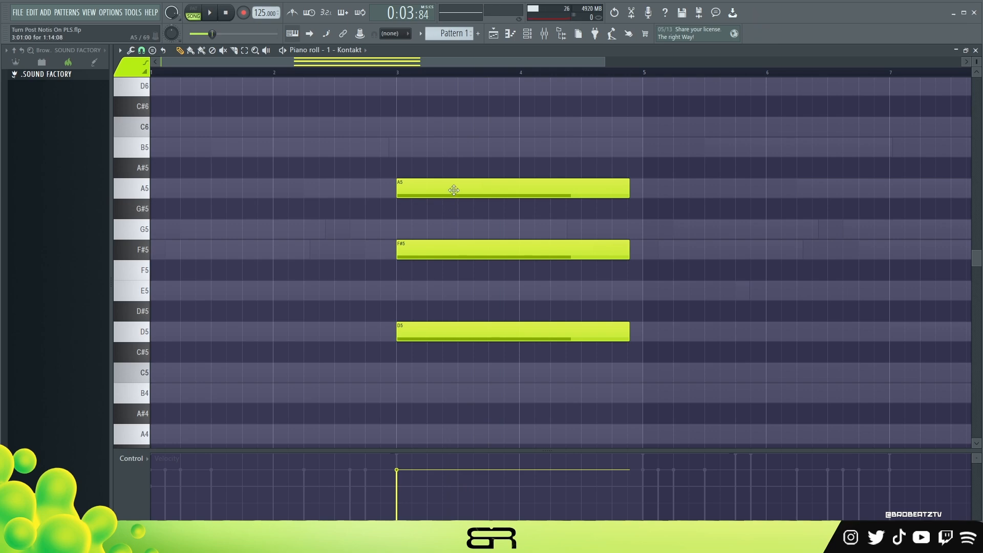
# Move the guitar's A5 note to beat 2 of bar 2 and play the pattern from the start.
pyautogui.moveTo(452, 187); pyautogui.dragTo(312, 188)
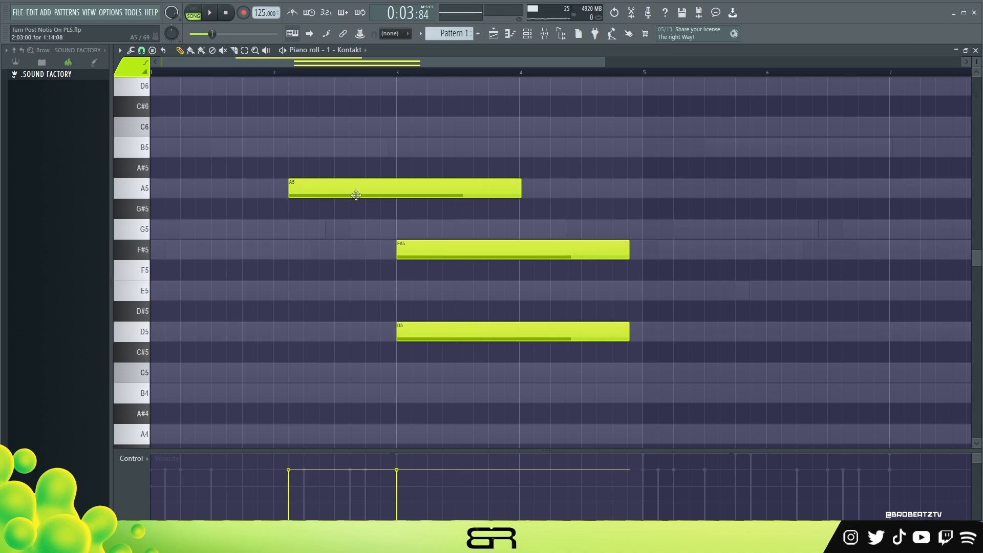
pyautogui.moveTo(331, 189)
pyautogui.mouseDown()
pyautogui.moveTo(360, 189)
pyautogui.moveTo(346, 189)
pyautogui.mouseUp()
pyautogui.moveTo(157, 76); pyautogui.dragTo(153, 75)
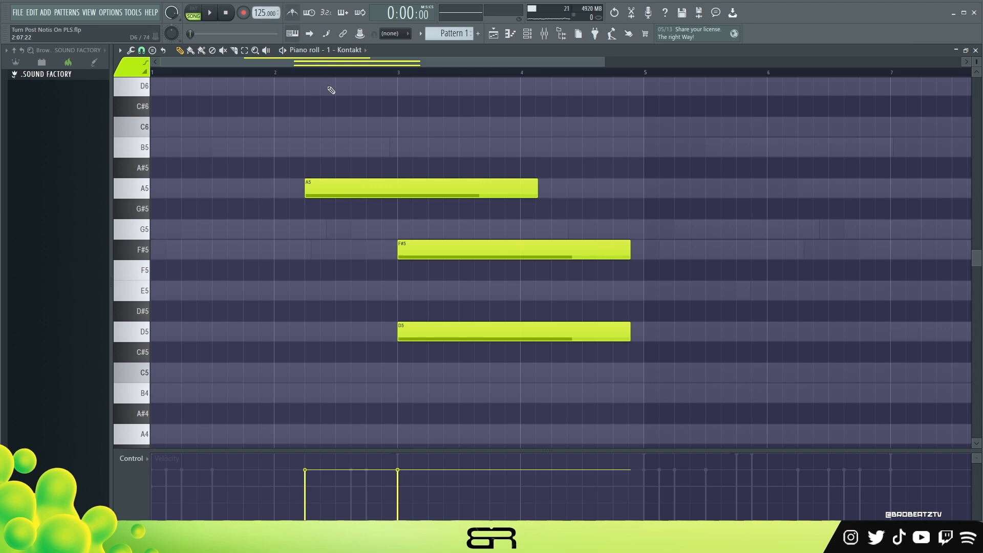
pyautogui.press('space')
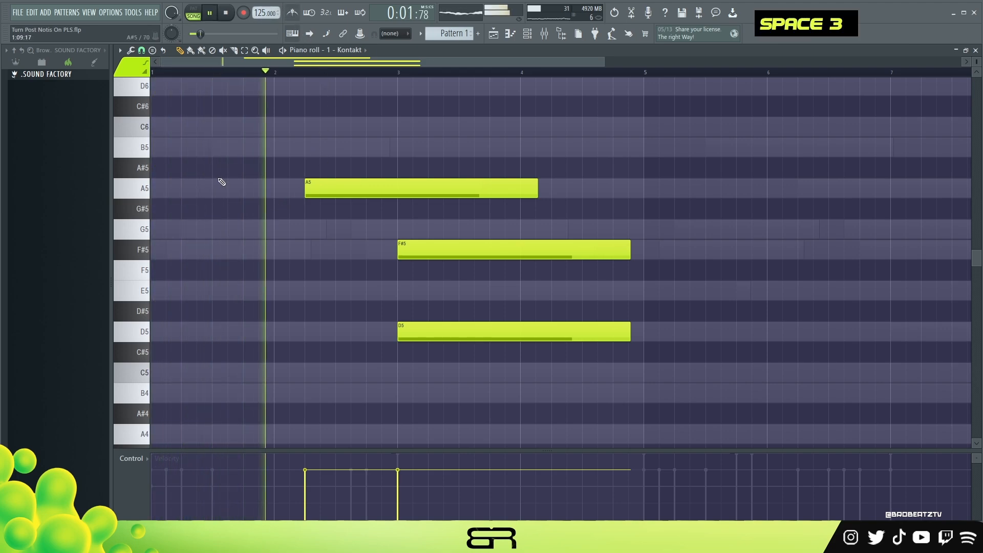
pyautogui.press('space')
pyautogui.press('shift')
pyautogui.scroll(-1, 361, 184)
pyautogui.press('space')
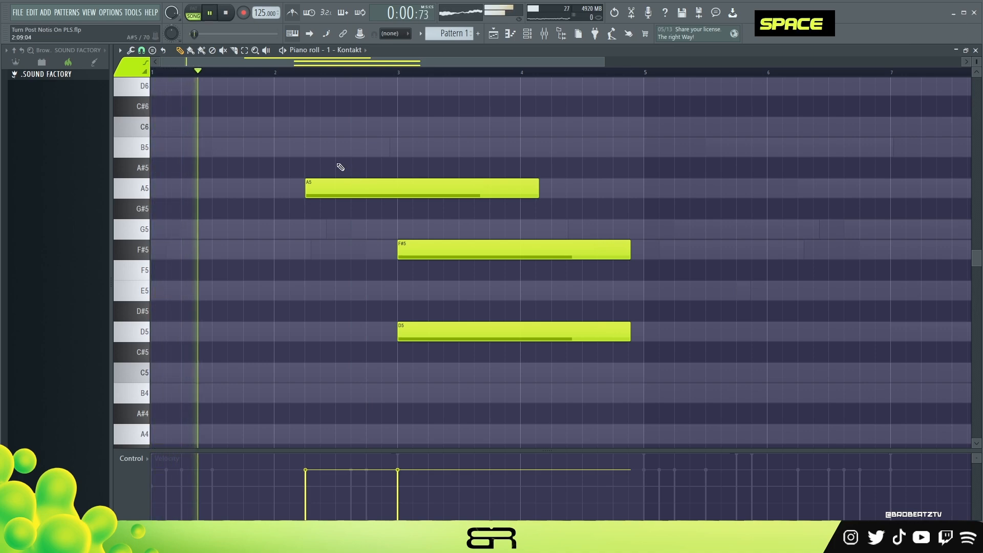
# Move D5 to beat 4 of bar 2, add an E5 note at bar 3, and move F#5 to beat 4 of bar 3.
pyautogui.moveTo(439, 330); pyautogui.dragTo(408, 329)
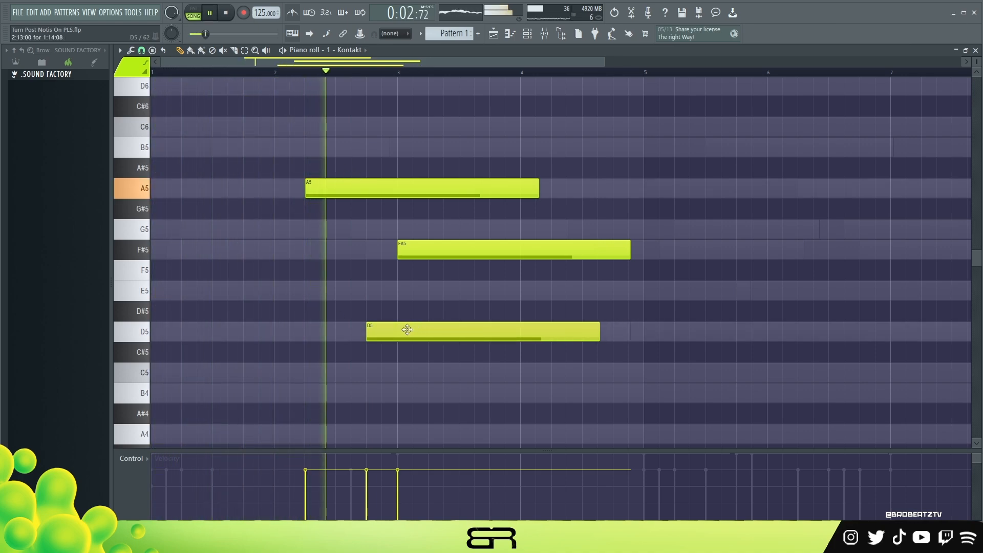
pyautogui.press('space')
pyautogui.click(412, 286)
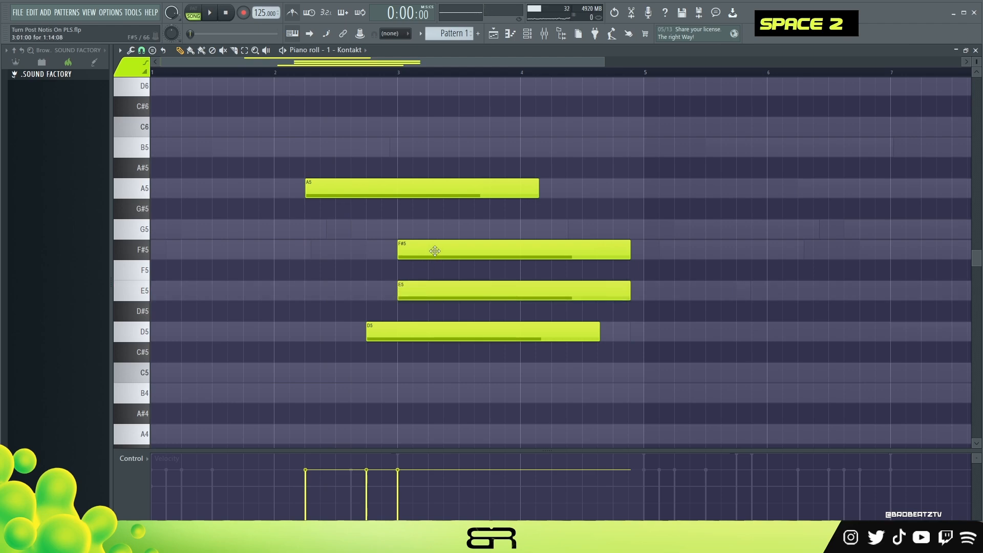
pyautogui.moveTo(435, 250); pyautogui.dragTo(519, 250)
# Shorten the A5 note to just under one bar, add another A5 on beat 2 of bar 3, and play it back.
pyautogui.moveTo(537, 183); pyautogui.dragTo(459, 196)
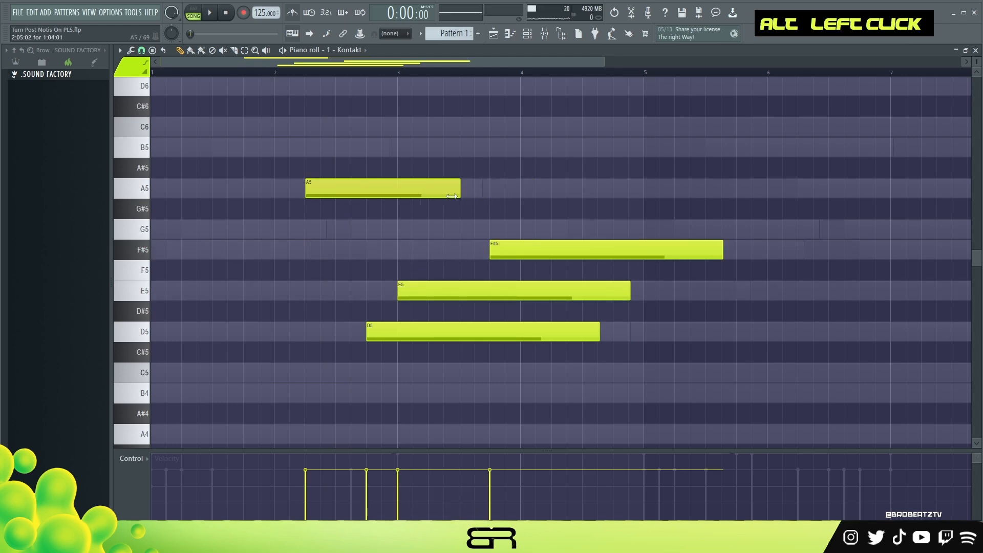
pyautogui.click(457, 191)
pyautogui.press('space')
# Lower the velocity of all the guitar notes slightly and shorten the F#5 note to about 1.2 bars.
pyautogui.hotkey('ctrl', 'a')
pyautogui.keyDown('alt'); pyautogui.scroll(-2, 408, 274); pyautogui.keyUp('alt')
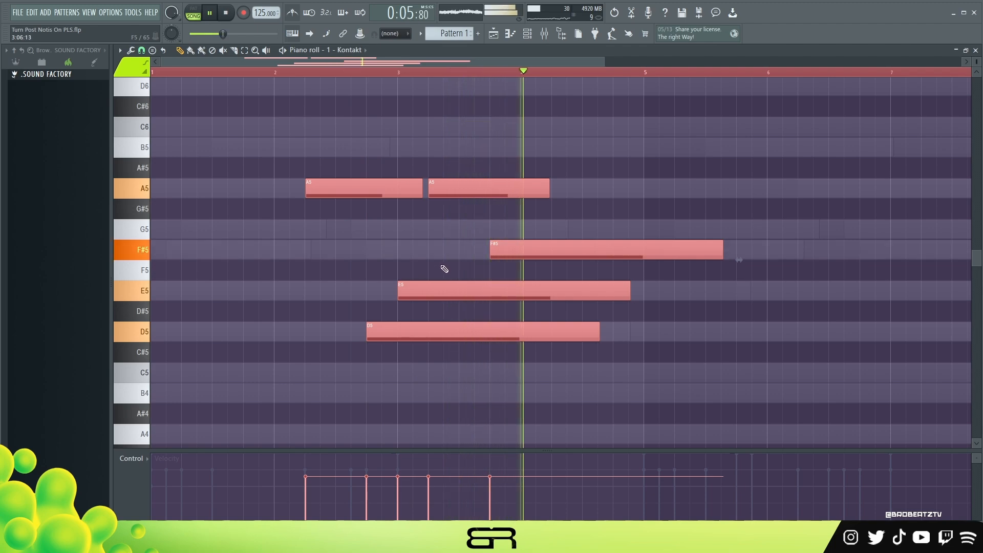
pyautogui.keyDown('alt'); pyautogui.moveTo(722, 257); pyautogui.dragTo(635, 265); pyautogui.keyUp('alt')
pyautogui.press('space')
# Duplicate the whole guitar phrase four bars later so that it repeats in bars 5 to 8.
pyautogui.scroll(-2, 464, 88)
pyautogui.hotkey('ctrl', 'a')
pyautogui.keyDown('shift'); pyautogui.moveTo(264, 188); pyautogui.dragTo(557, 193); pyautogui.keyUp('shift')
pyautogui.rightClick(564, 86)
pyautogui.scroll(-1, 977, 62)
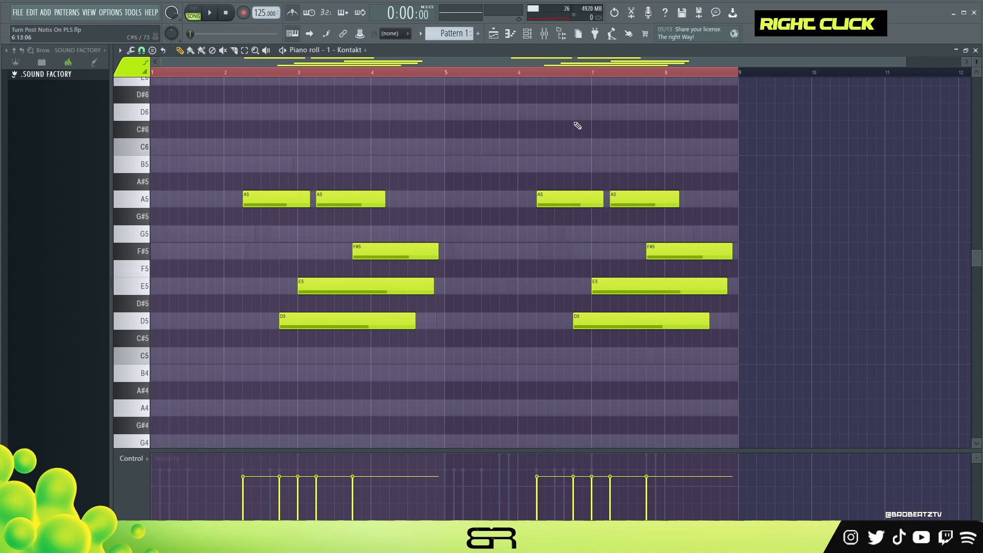
# Copy the last F#5 note up to G5, starting half a beat earlier in bar 7, and play the result.
pyautogui.keyDown('ctrl'); pyautogui.scroll(2, 574, 79); pyautogui.keyUp('ctrl')
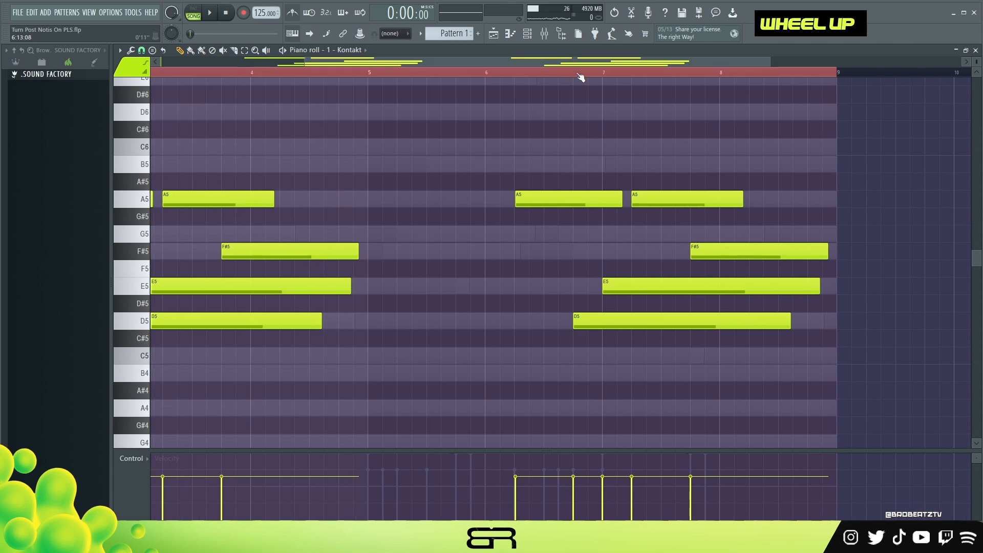
pyautogui.keyDown('ctrl'); pyautogui.click(731, 251); pyautogui.keyUp('ctrl')
pyautogui.moveTo(731, 251)
pyautogui.keyDown('shift'); pyautogui.mouseDown()
pyautogui.moveTo(755, 211)
pyautogui.moveTo(721, 237)
pyautogui.mouseUp(); pyautogui.keyUp('shift')
pyautogui.press('space')
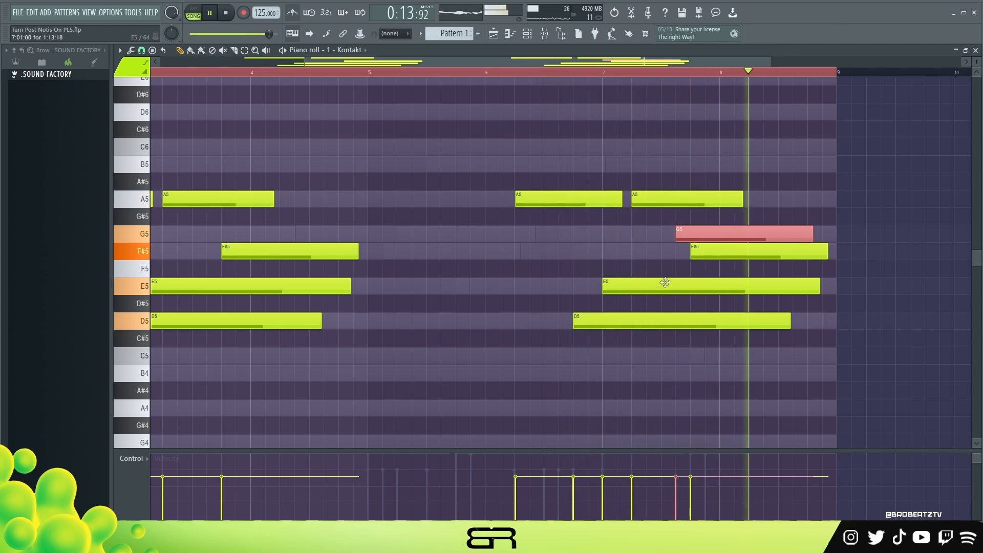
pyautogui.press('space')
# Shorten the second-half D5 and E5 notes to about 1.4 bars each and play the section back.
pyautogui.keyDown('ctrl'); pyautogui.moveTo(736, 285); pyautogui.dragTo(769, 290); pyautogui.keyUp('ctrl')
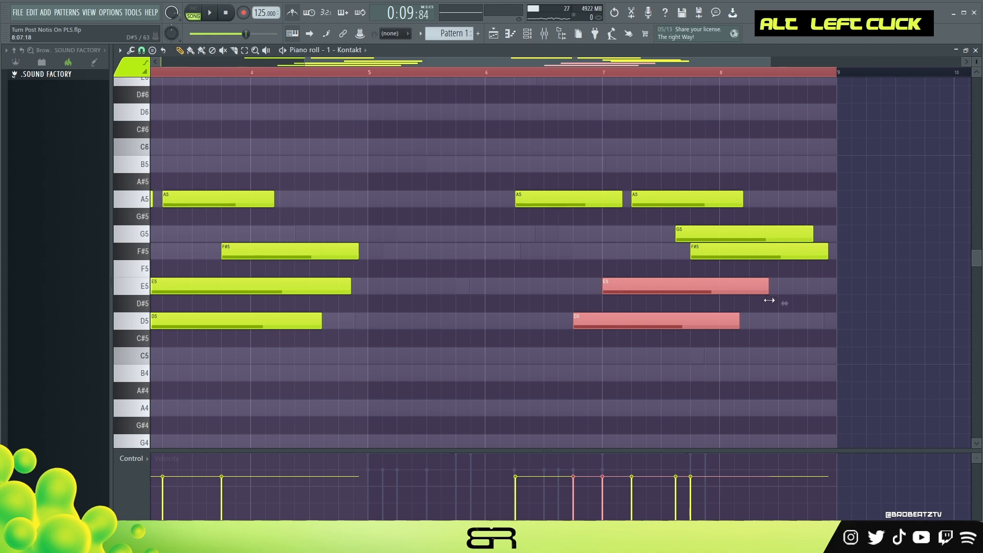
pyautogui.press('space')
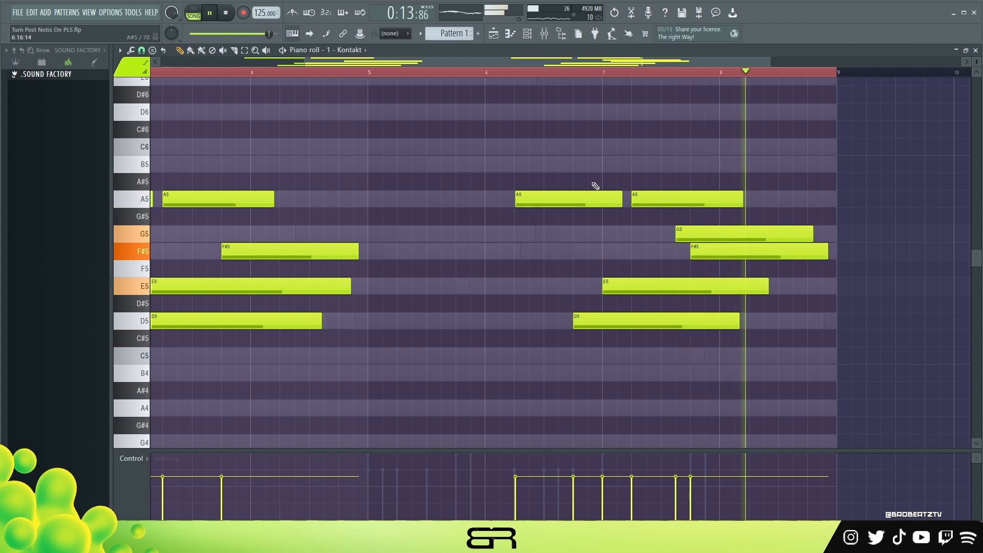
pyautogui.press('ctrl')
pyautogui.press('space')
pyautogui.keyDown('ctrl'); pyautogui.rightClick(509, 244); pyautogui.keyUp('ctrl')
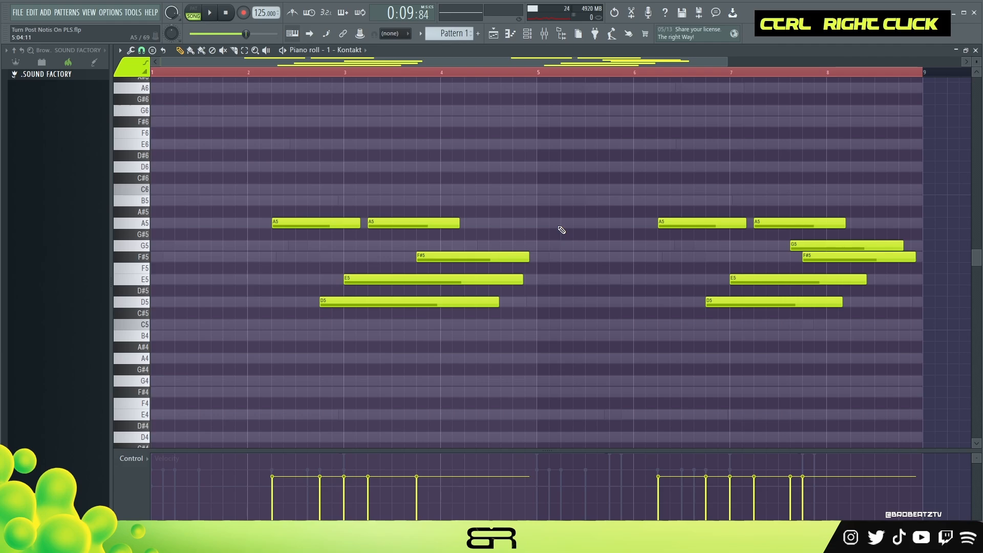
# Open the Arcade instrument from the channel rack.
pyautogui.click(530, 36)
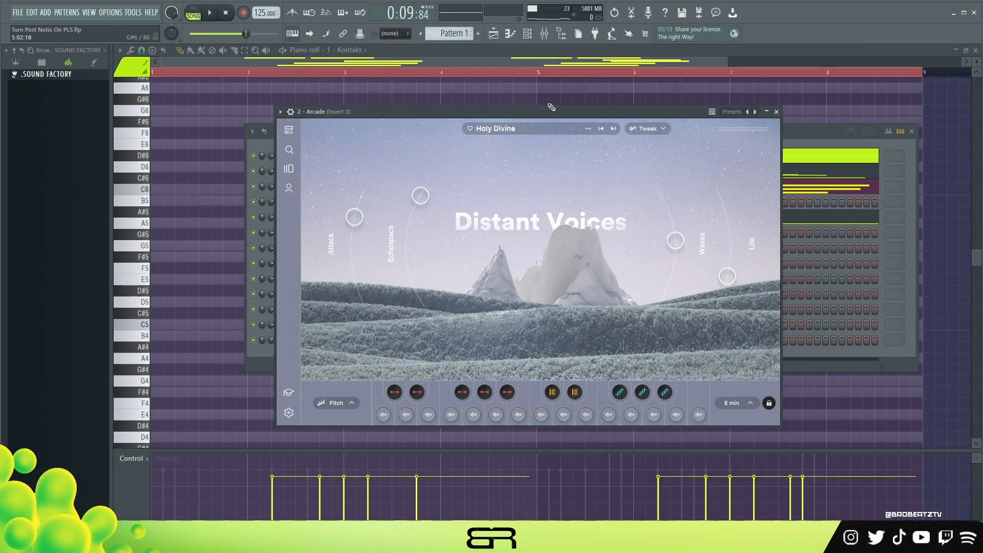
# Close the Arcade instrument window and open the piano roll of the Arcade channel.
pyautogui.moveTo(533, 106); pyautogui.dragTo(496, 94)
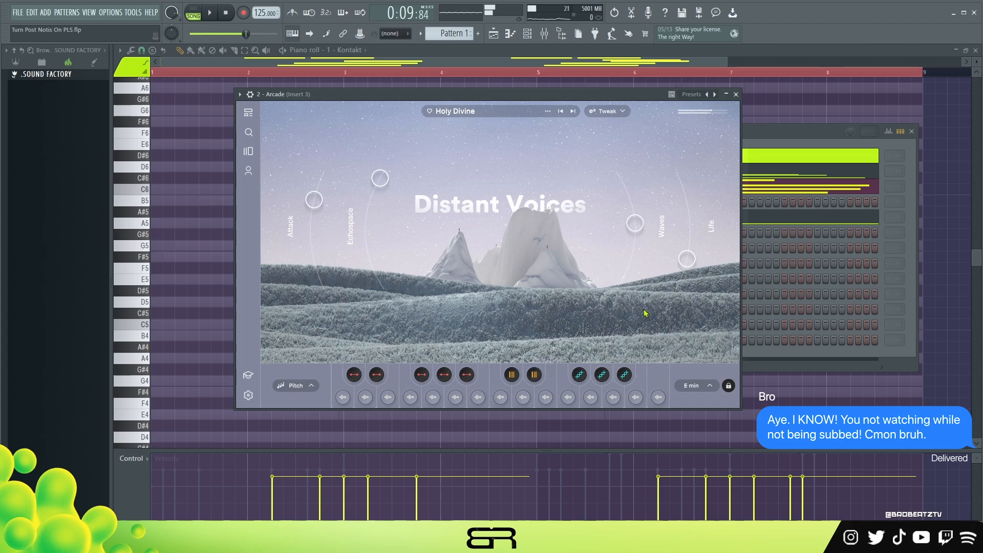
pyautogui.click(736, 95)
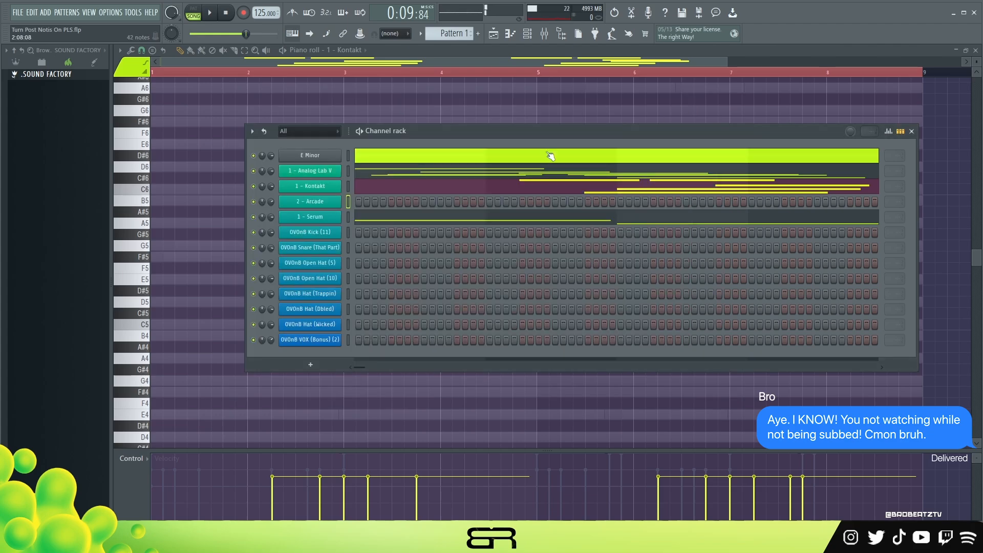
pyautogui.rightClick(339, 199)
pyautogui.click(368, 202)
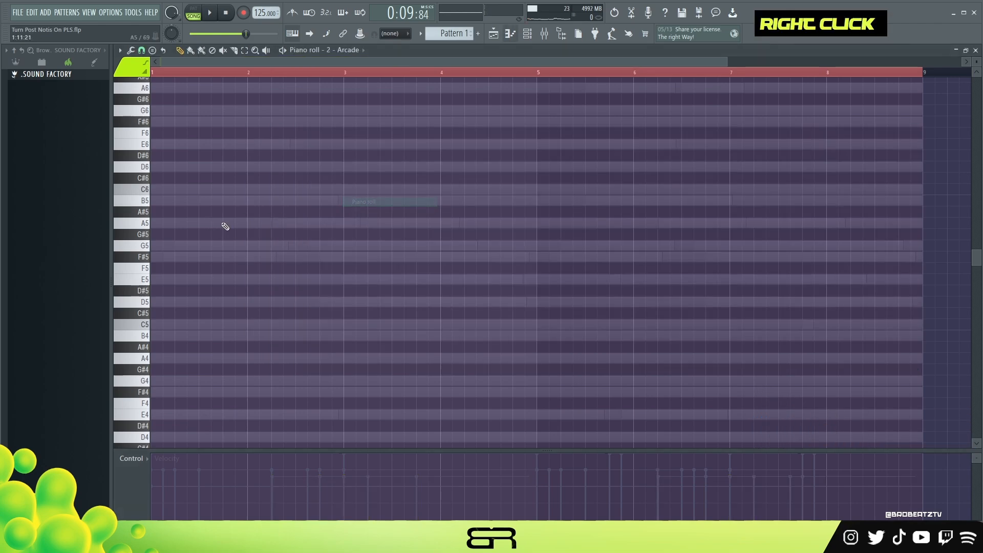
# Place a note about 1.4 bars long at the start of bar 1, audition it on A5 and F5, and settle it on B4.
pyautogui.click(154, 73)
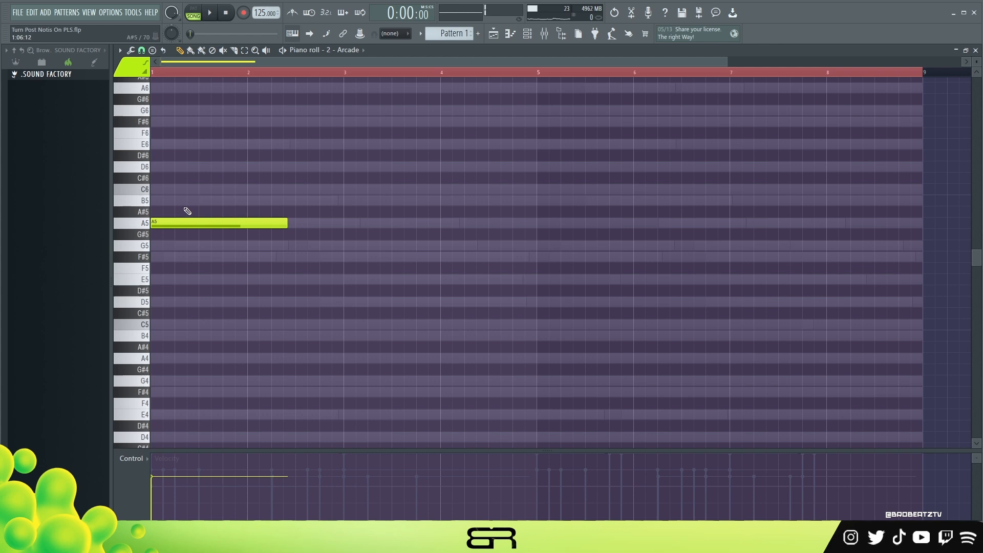
pyautogui.press('space')
pyautogui.press('space')
pyautogui.moveTo(192, 223); pyautogui.dragTo(189, 271)
pyautogui.press('space')
pyautogui.press('space')
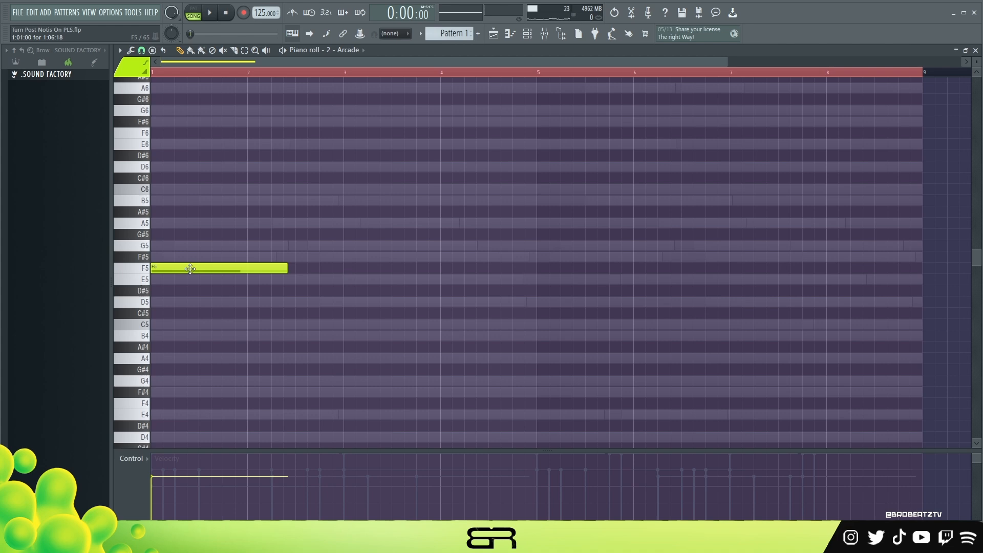
pyautogui.moveTo(189, 273); pyautogui.dragTo(173, 341)
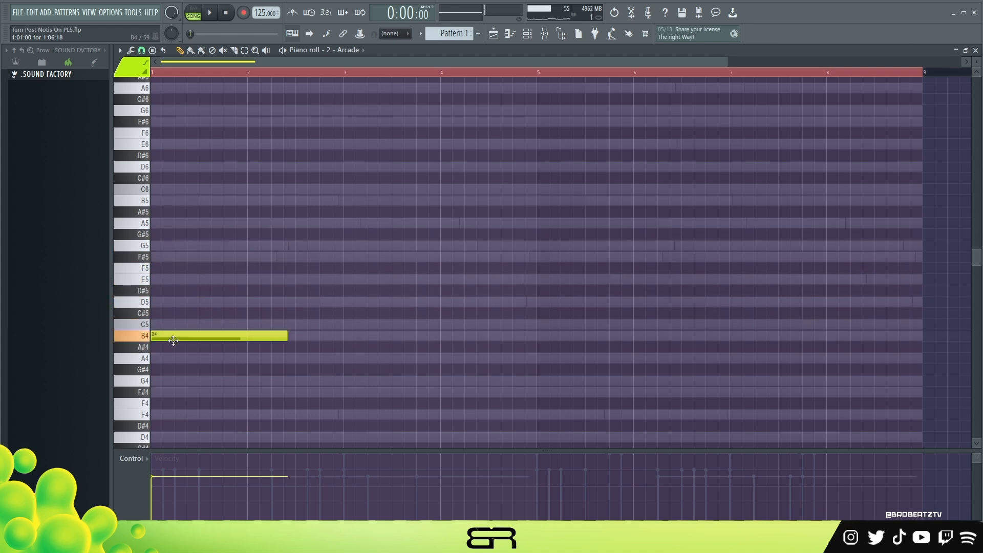
pyautogui.press('space')
pyautogui.press('space')
pyautogui.press('space')
pyautogui.press('space')
pyautogui.press('space')
# Lengthen the B4 note to four bars, copy it up to C5 starting at bar 3, and play the result.
pyautogui.keyDown('alt'); pyautogui.moveTo(287, 336); pyautogui.dragTo(536, 336); pyautogui.keyUp('alt')
pyautogui.press('space')
pyautogui.keyDown('shift'); pyautogui.moveTo(177, 336); pyautogui.dragTo(369, 324); pyautogui.keyUp('shift')
pyautogui.press('space')
pyautogui.press('space')
pyautogui.press('space')
pyautogui.press('space')
pyautogui.press('space')
pyautogui.press('space')
pyautogui.press('space')
pyautogui.press('space')
pyautogui.press('space')
pyautogui.press('space')
pyautogui.press('space')
pyautogui.press('space')
pyautogui.press('space')
pyautogui.press('space')
pyautogui.press('space')
pyautogui.press('space')
# Copy the four-bar B4 note down to A4 and shorten the C5 note to two bars.
pyautogui.keyDown('ctrl'); pyautogui.click(175, 335); pyautogui.keyUp('ctrl')
pyautogui.press('space')
pyautogui.moveTo(726, 326); pyautogui.dragTo(534, 325)
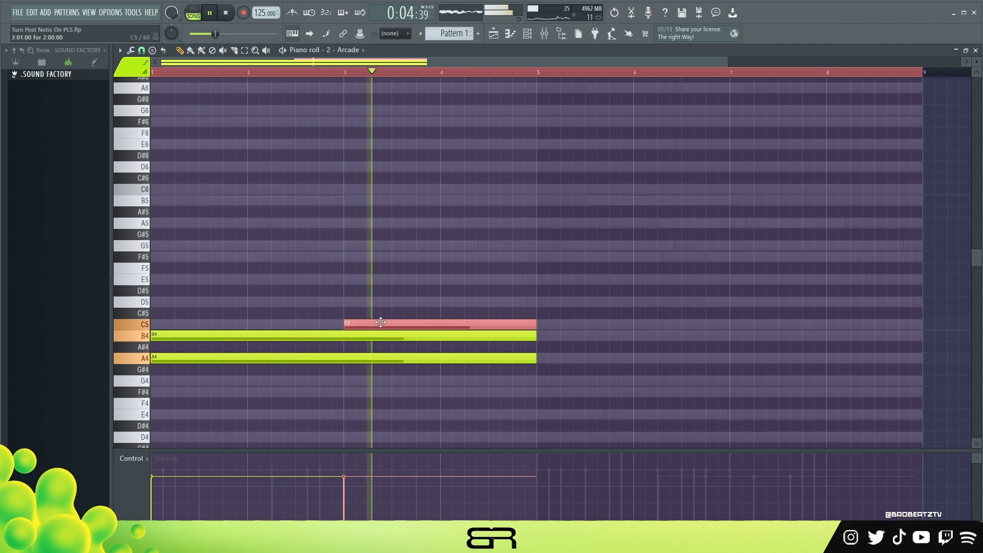
# Copy the C5 note to E5 at the start of bar 5 and lengthen it to four bars.
pyautogui.moveTo(381, 324); pyautogui.dragTo(560, 275)
pyautogui.press('space')
pyautogui.press('space')
pyautogui.keyDown('ctrl'); pyautogui.click(734, 283); pyautogui.keyUp('ctrl')
pyautogui.moveTo(728, 281)
pyautogui.mouseDown()
pyautogui.moveTo(863, 309)
pyautogui.moveTo(922, 310)
pyautogui.mouseUp()
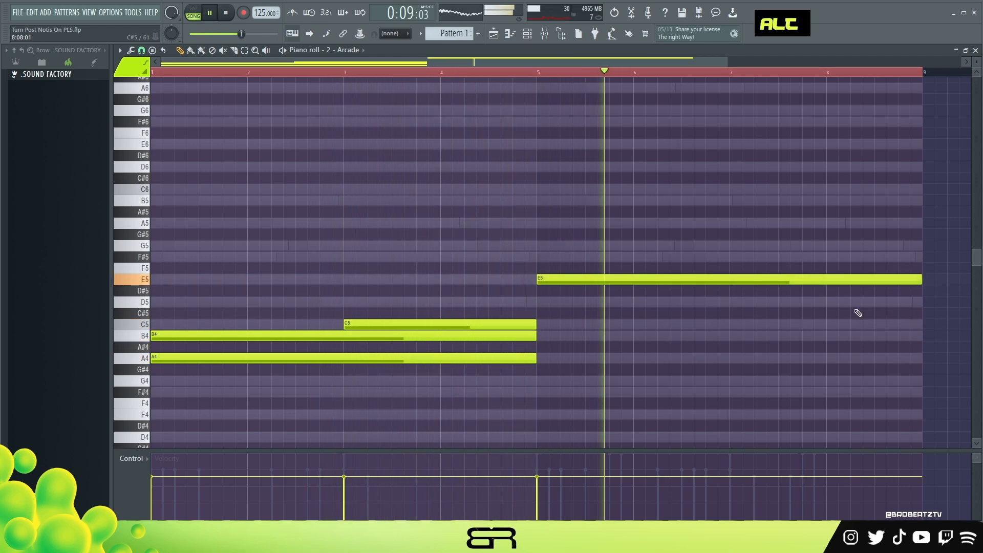
# Copy the two-bar C5 note up to D5 in bars 3 and 4.
pyautogui.press('space')
pyautogui.keyDown('ctrl'); pyautogui.click(388, 322); pyautogui.keyUp('ctrl')
pyautogui.keyDown('shift'); pyautogui.moveTo(387, 322); pyautogui.dragTo(389, 294); pyautogui.keyUp('shift')
pyautogui.press('space')
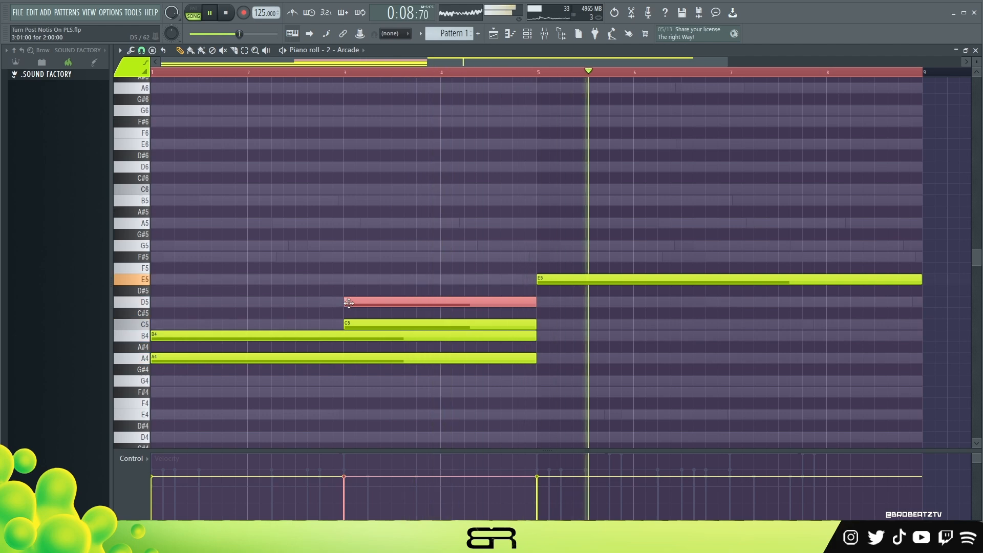
# Copy the four-bar E5 note down to F#4 in bars 5 to 8, lower the copy to D4, and play it back.
pyautogui.scroll(-3, 485, 274)
pyautogui.press('space')
pyautogui.keyDown('ctrl'); pyautogui.click(571, 179); pyautogui.keyUp('ctrl')
pyautogui.keyDown('shift'); pyautogui.moveTo(571, 181); pyautogui.dragTo(571, 294); pyautogui.keyUp('shift')
pyautogui.press('space')
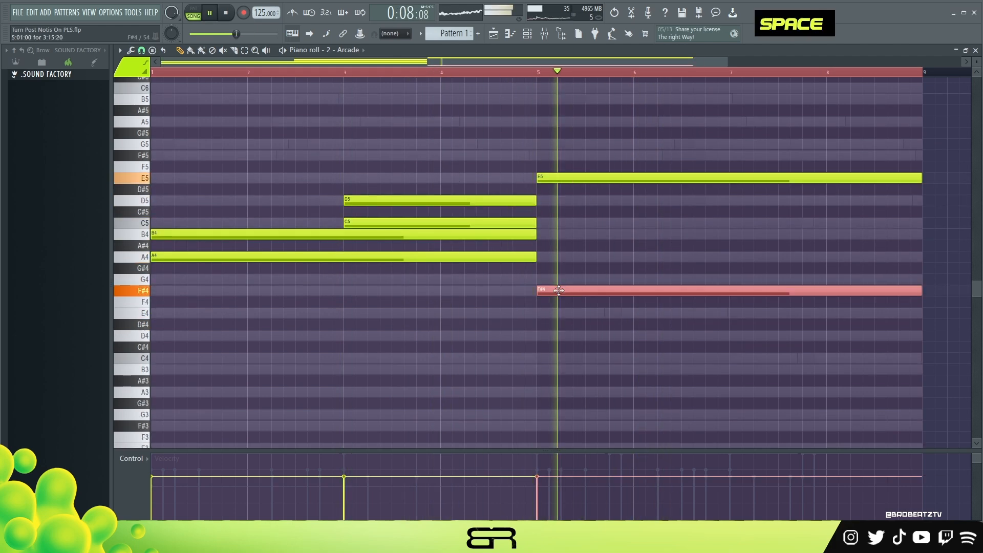
pyautogui.press('space')
pyautogui.moveTo(559, 292); pyautogui.dragTo(560, 336)
pyautogui.press('space')
pyautogui.press('space')
pyautogui.press('space')
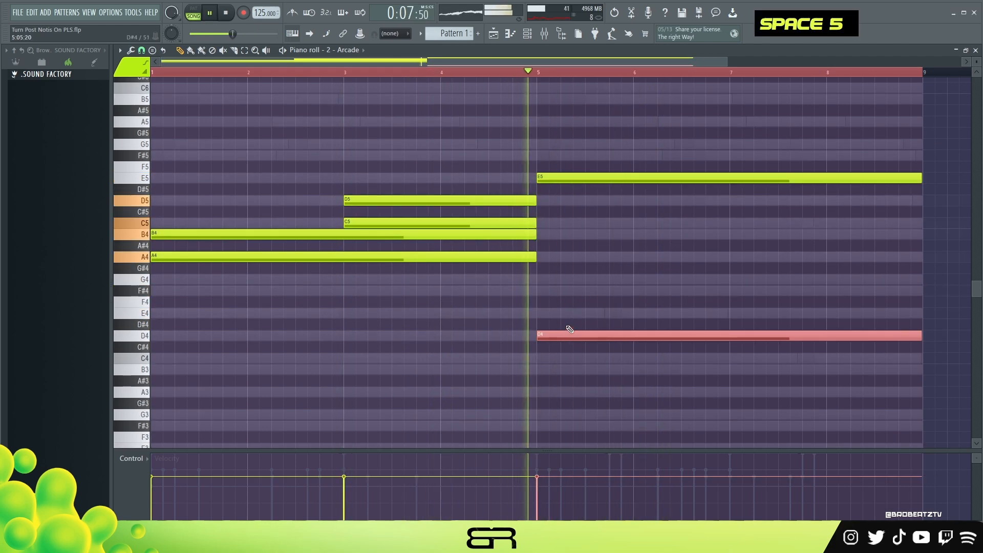
# Clear the time selection and play the full Arcade part over the other instruments from bar 1.
pyautogui.keyDown('ctrl'); pyautogui.rightClick(436, 306); pyautogui.keyUp('ctrl')
pyautogui.press('space')
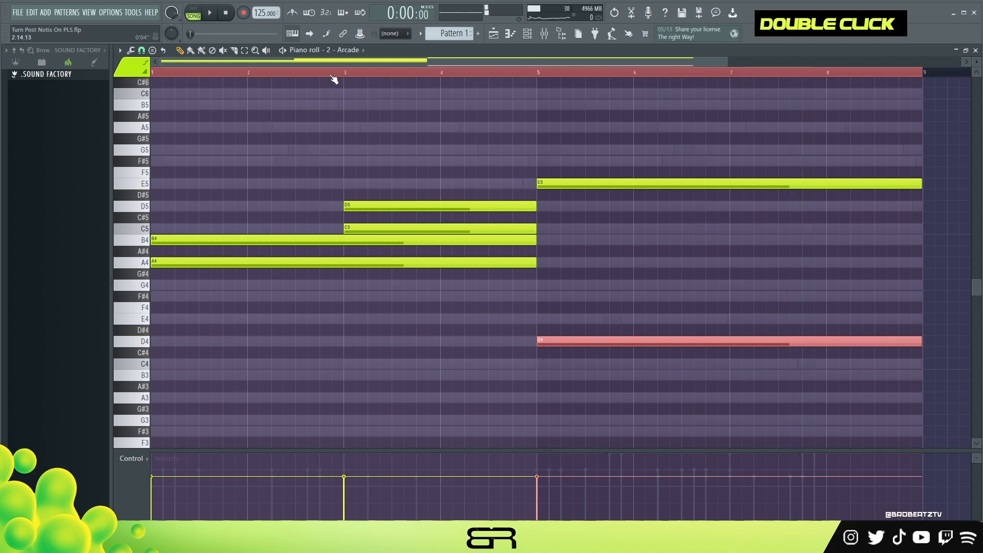
pyautogui.doubleClick(364, 75)
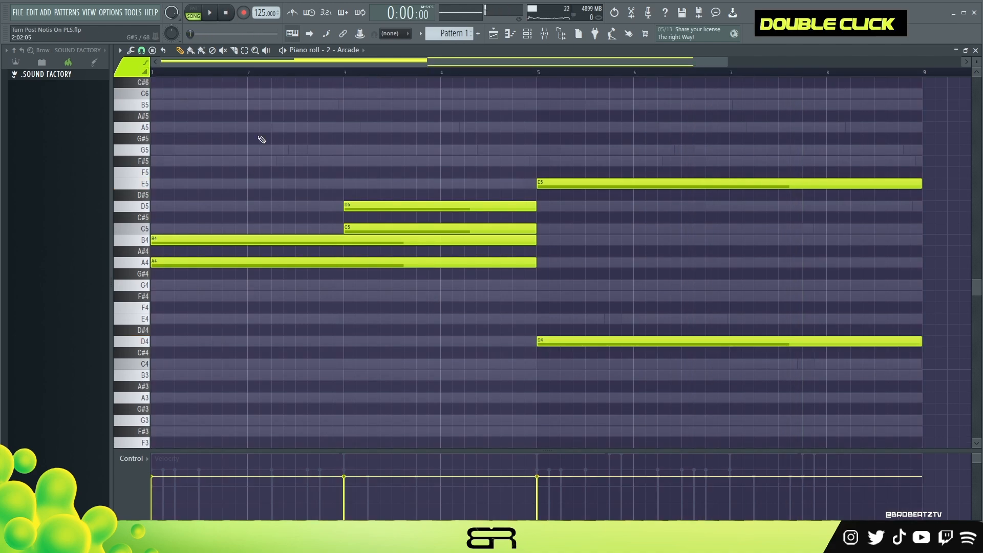
pyautogui.press('space')
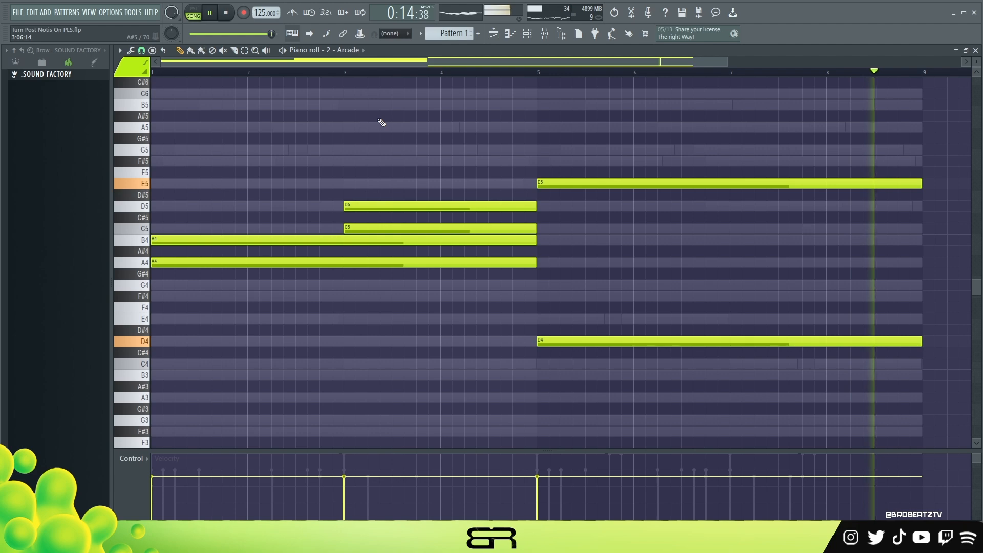
pyautogui.press('space')
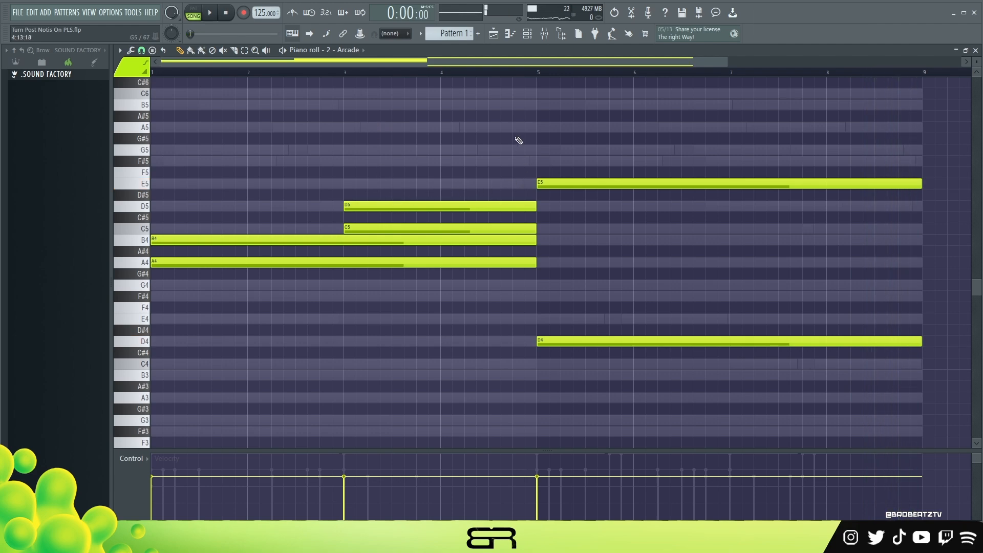
# Close the second Analog Lab V instrument's window and open that channel's empty piano roll.
pyautogui.click(529, 41)
pyautogui.moveTo(432, 132); pyautogui.dragTo(412, 144)
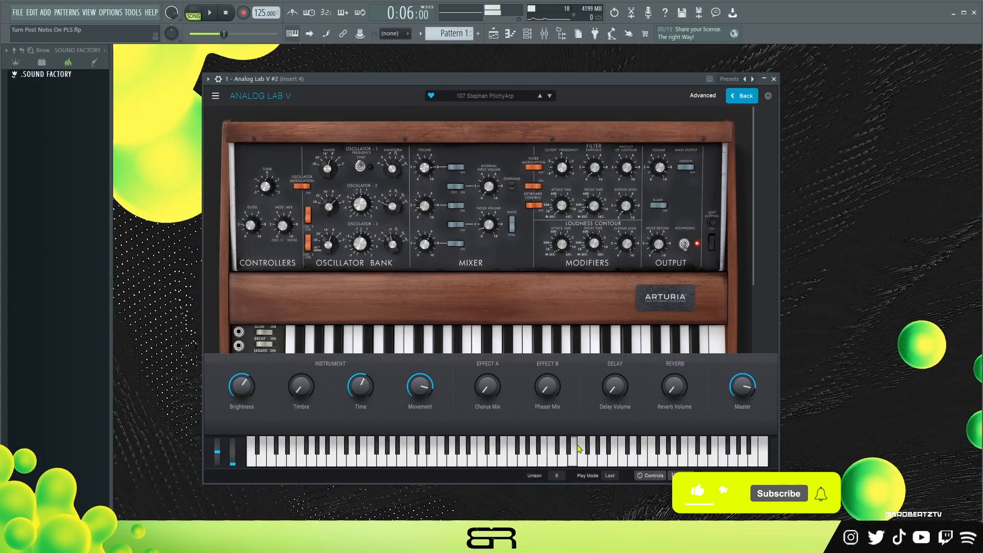
pyautogui.click(774, 79)
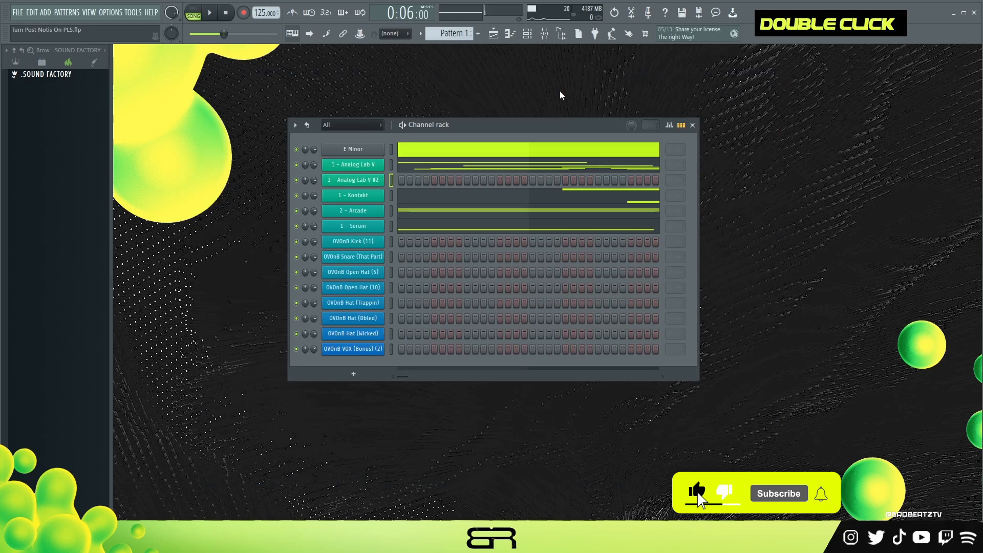
pyautogui.rightClick(381, 182)
pyautogui.click(392, 180)
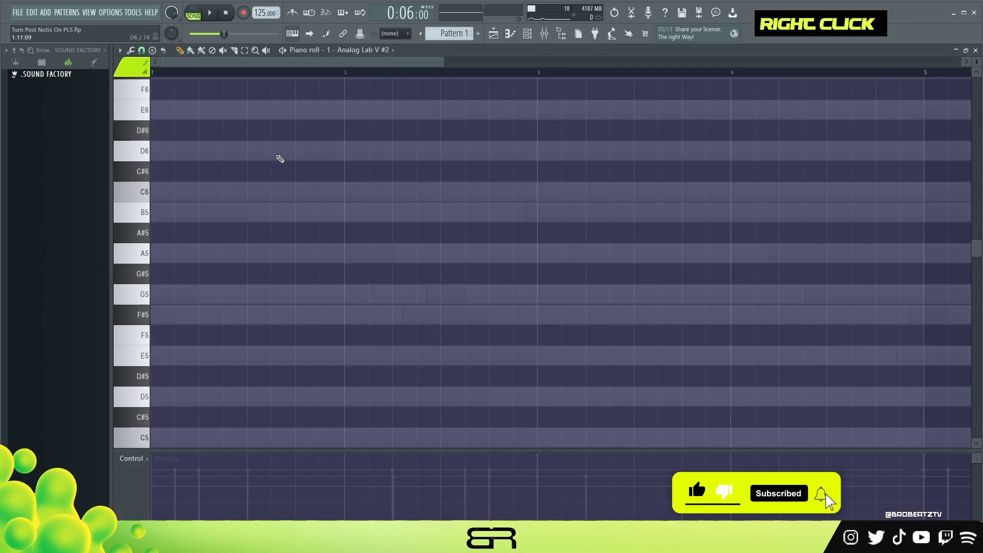
# Play the existing parts from the start to find where the second Analog Lab V should come in.
pyautogui.doubleClick(275, 67)
pyautogui.press('space')
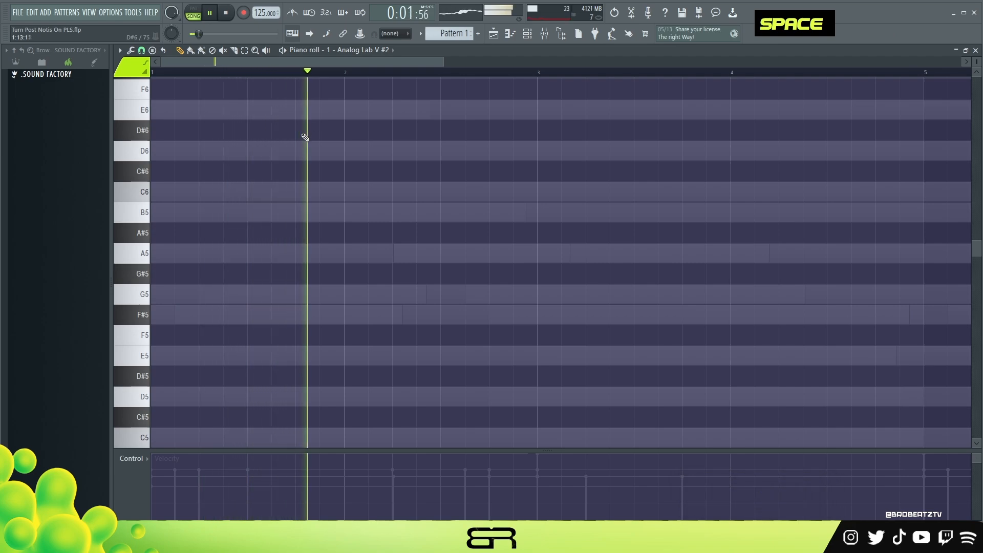
pyautogui.press('space')
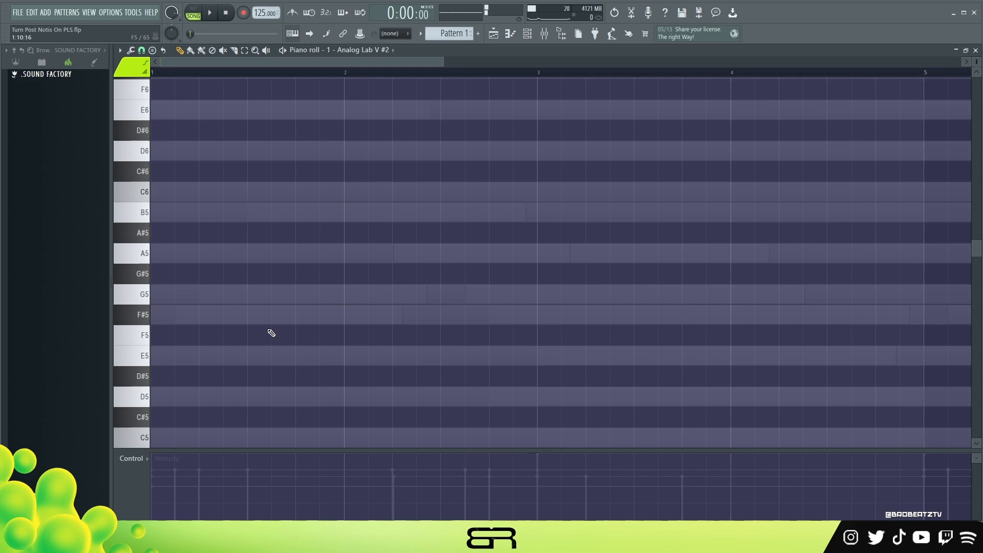
# Stack very short D5, F#5 and A5 notes on the fourth beat of bar 1 and play them.
pyautogui.scroll(-3, 154, 359)
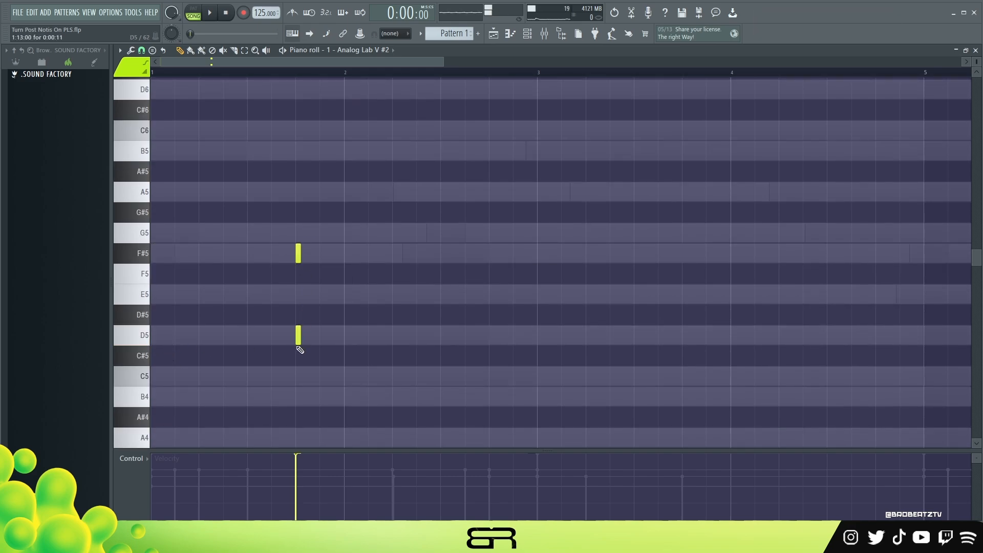
pyautogui.click(300, 193)
pyautogui.press('space')
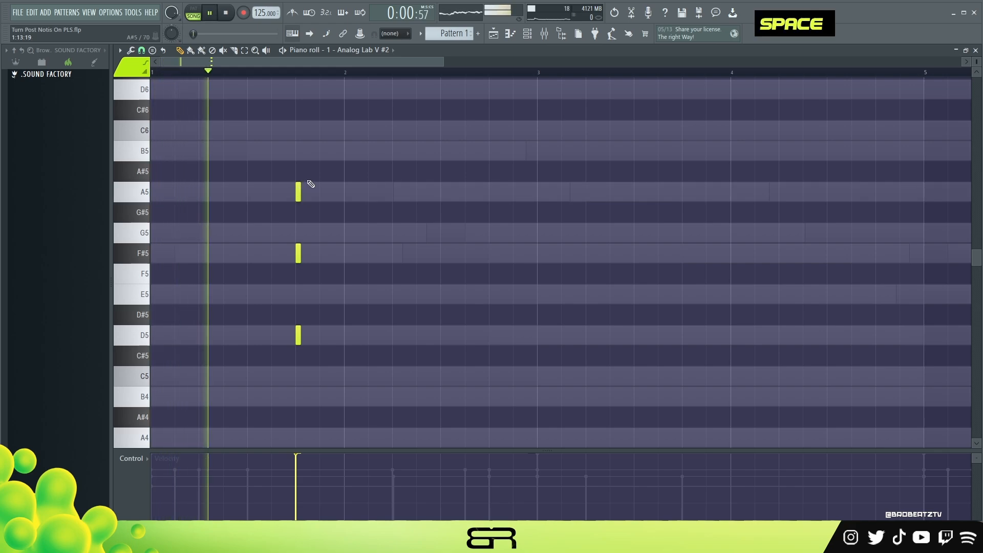
pyautogui.press('space')
pyautogui.press('space')
# Try a short C6 on top of the stacked chord, replace it with B5, and play the result.
pyautogui.click(298, 130)
pyautogui.press('space')
pyautogui.rightClick(299, 131)
pyautogui.press('space')
pyautogui.click(299, 151)
pyautogui.press('space')
# Set the snap to 1/3 beat and spread the chord into a rising D5, F#5, A5, B5 run ending on bar 2.
pyautogui.moveTo(368, 121); pyautogui.dragTo(260, 345)
pyautogui.rightClick(365, 317)
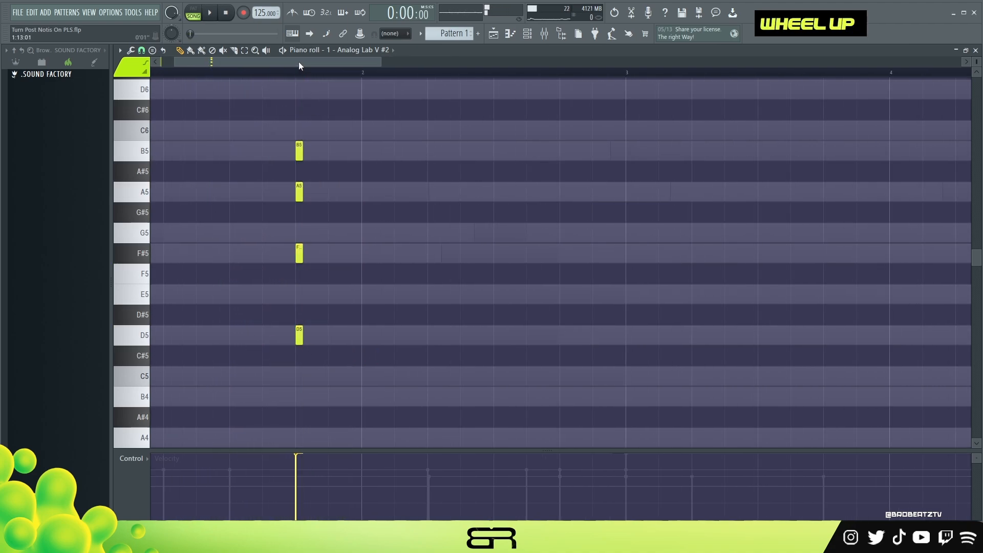
pyautogui.scroll(2, 299, 61)
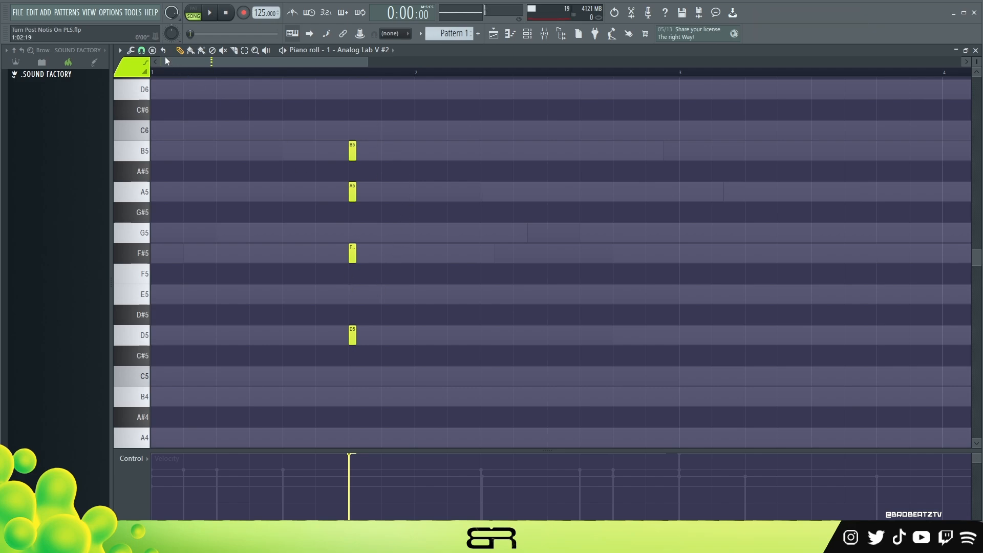
pyautogui.click(143, 52)
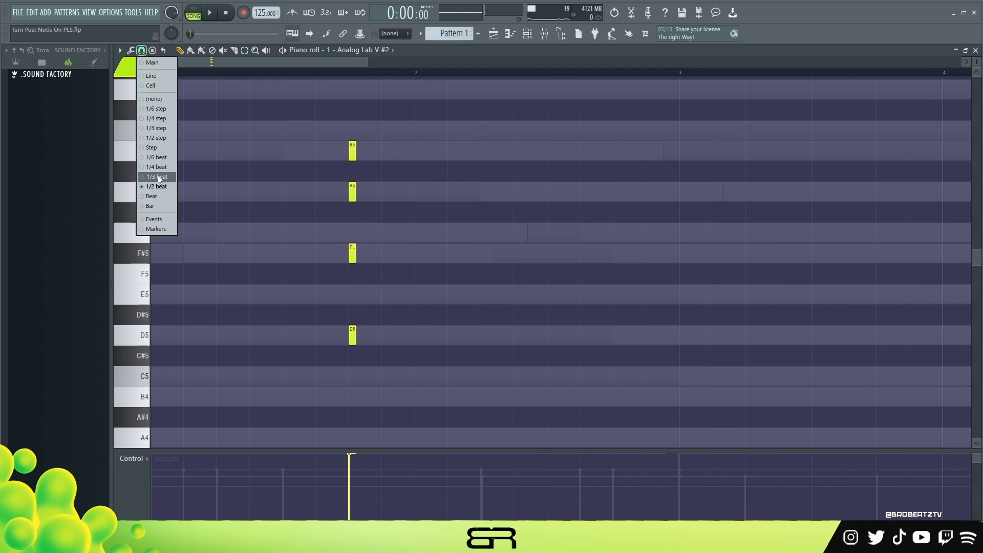
pyautogui.click(157, 176)
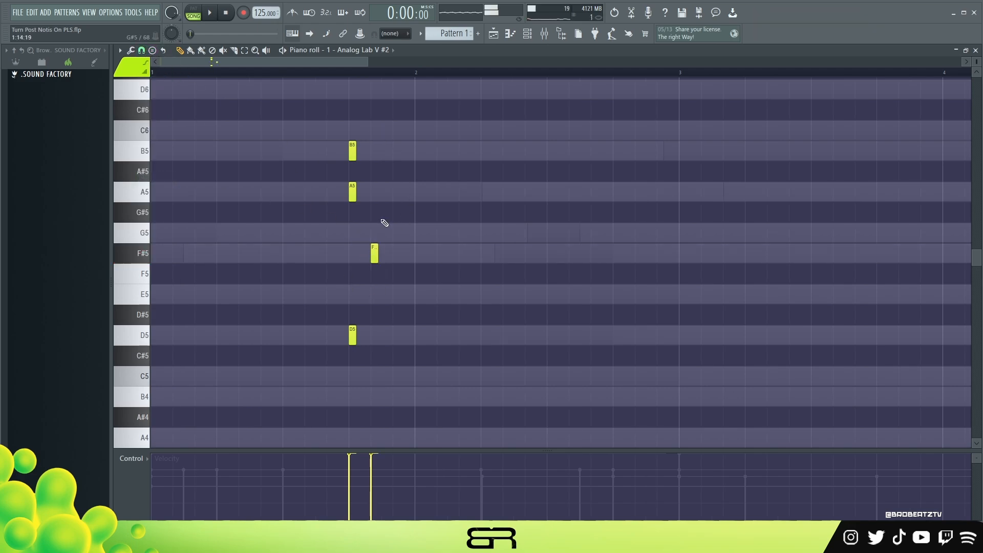
pyautogui.rightClick(353, 149)
pyautogui.rightClick(353, 192)
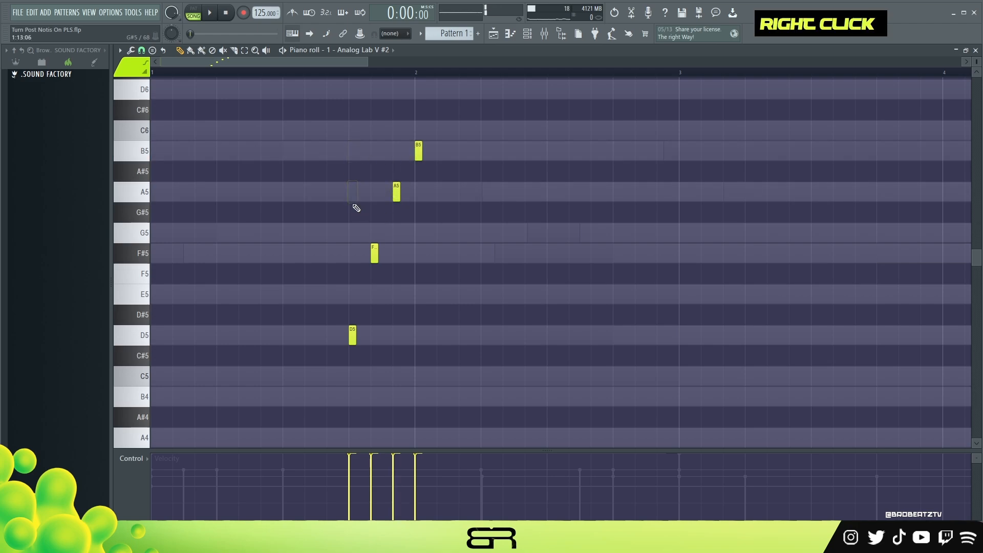
pyautogui.press('space')
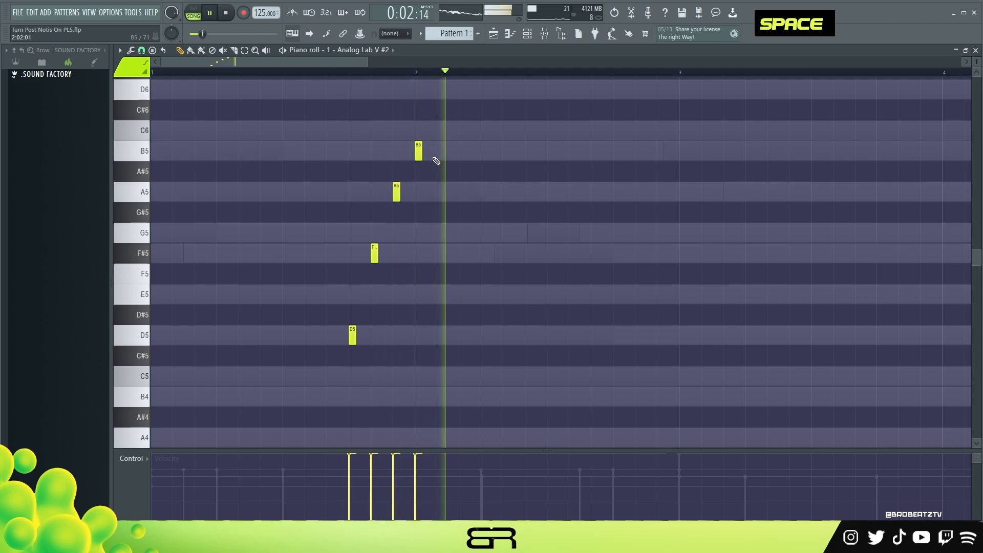
# Set the snap to 1/2 beat, compress the four-note run to about half its length, and shift it so B5 starts bar 2.
pyautogui.hotkey('ctrl', 'a')
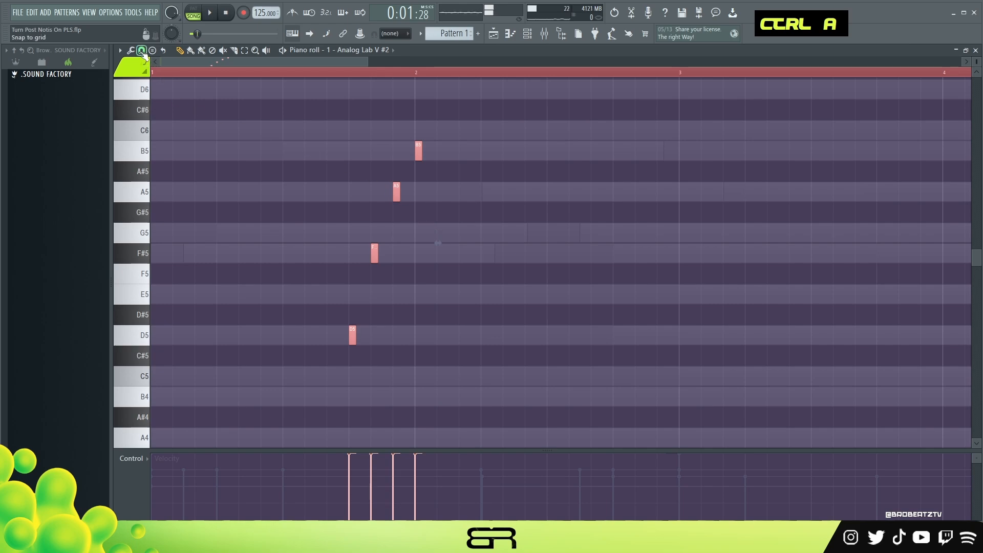
pyautogui.click(142, 50)
pyautogui.click(154, 186)
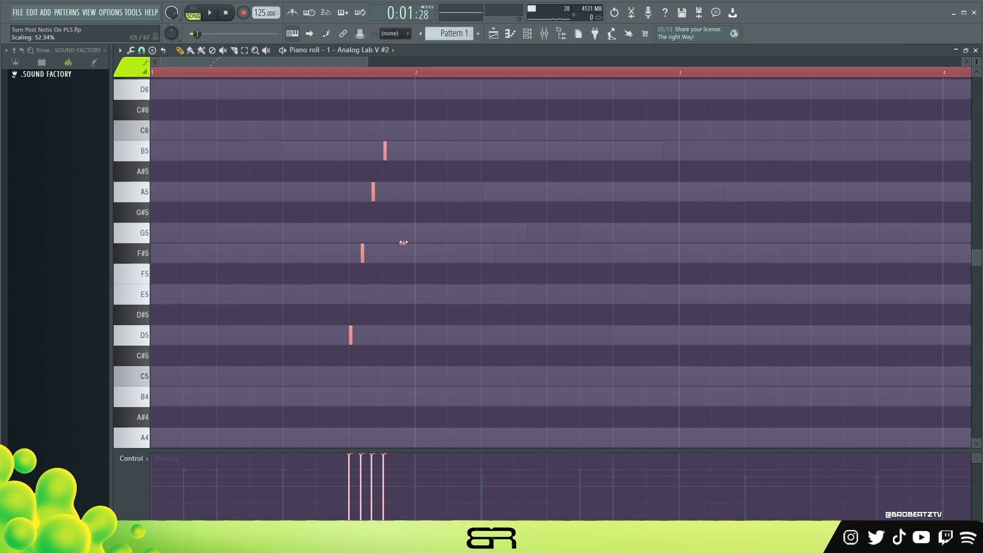
pyautogui.keyDown('alt'); pyautogui.click(387, 150); pyautogui.keyUp('alt')
pyautogui.keyDown('shift'); pyautogui.scroll(1, 388, 183); pyautogui.keyUp('shift')
pyautogui.rightClick(513, 217)
pyautogui.press('space')
pyautogui.press('space')
pyautogui.press('space')
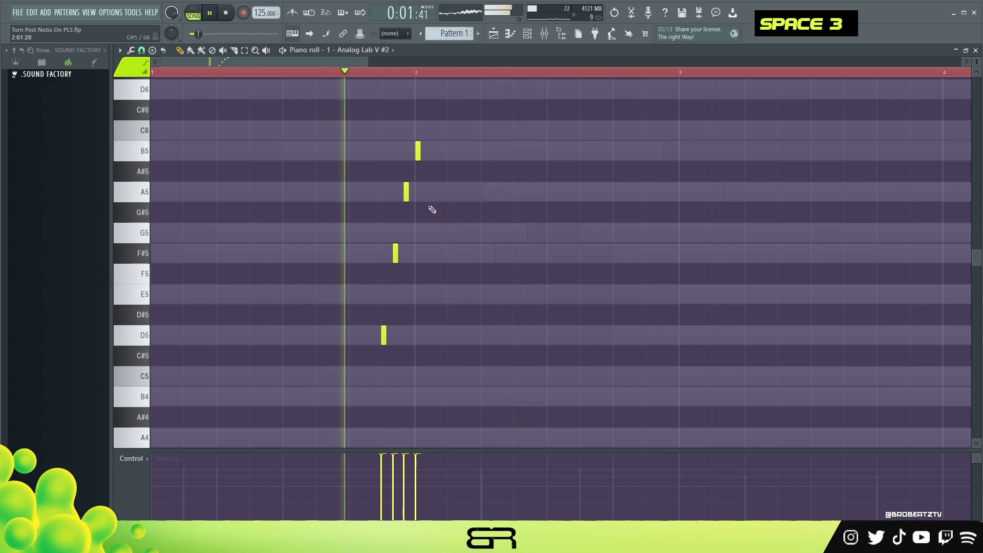
pyautogui.press('space')
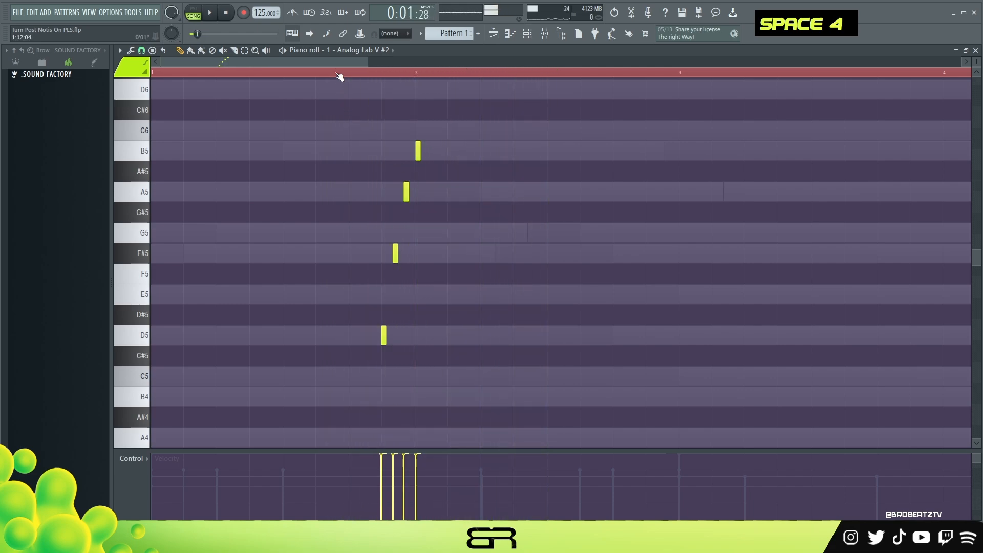
# Move the four-note run one bar later so that its B5 lands on the start of bar 3, and play it.
pyautogui.scroll(-2, 340, 76)
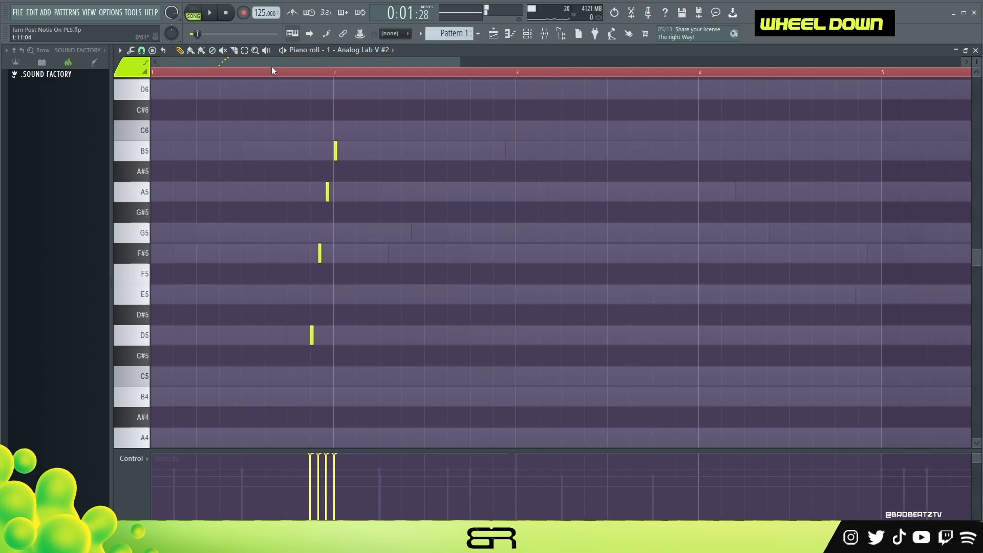
pyautogui.press('space')
pyautogui.press('space')
pyautogui.moveTo(402, 81); pyautogui.dragTo(243, 383)
pyautogui.press('space')
pyautogui.press('space')
pyautogui.moveTo(470, 334); pyautogui.dragTo(499, 334)
pyautogui.press('space')
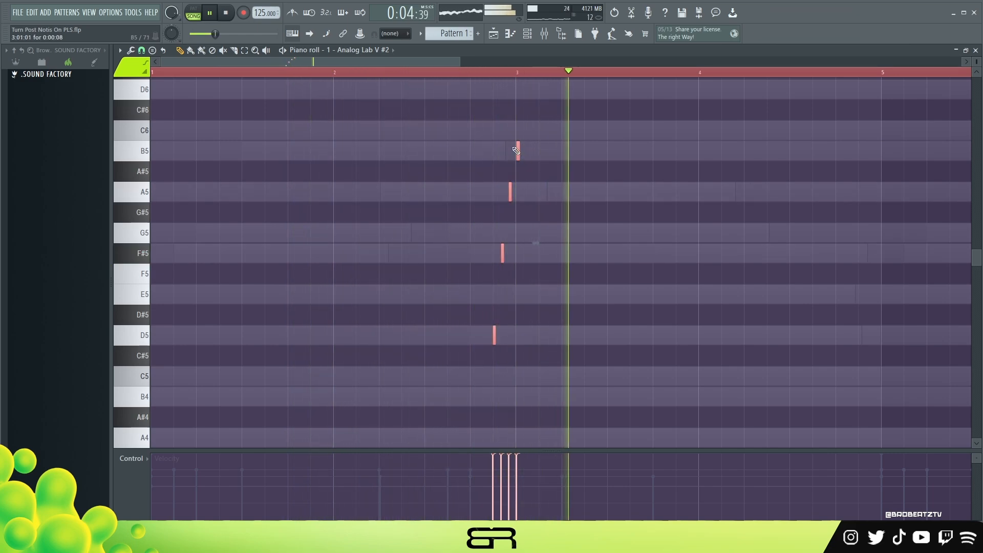
pyautogui.press('space')
pyautogui.moveTo(430, 63); pyautogui.dragTo(485, 74)
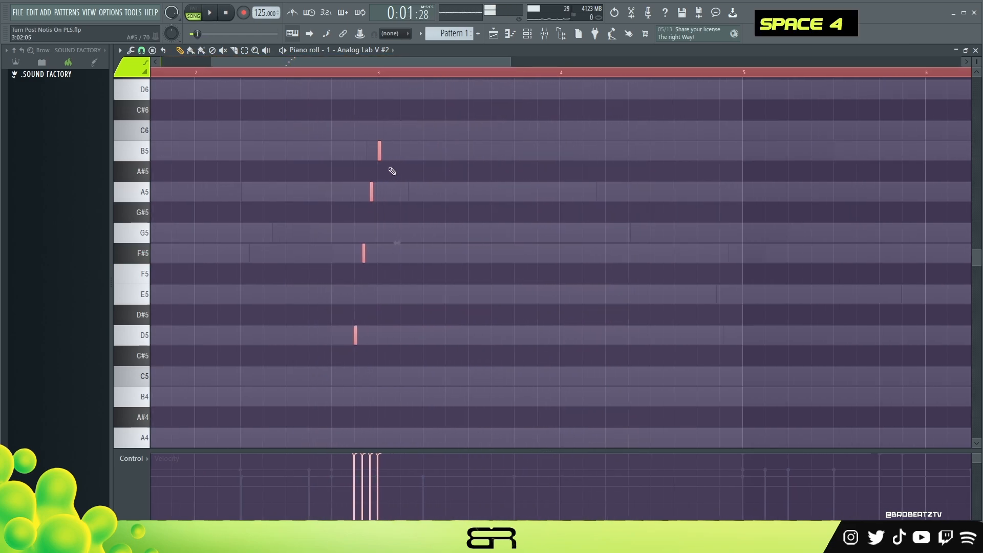
# Duplicate the four-note run one octave higher as D6, F#6, A6, B6, ending on bar 7.
pyautogui.keyDown('alt'); pyautogui.click(381, 158); pyautogui.keyUp('alt')
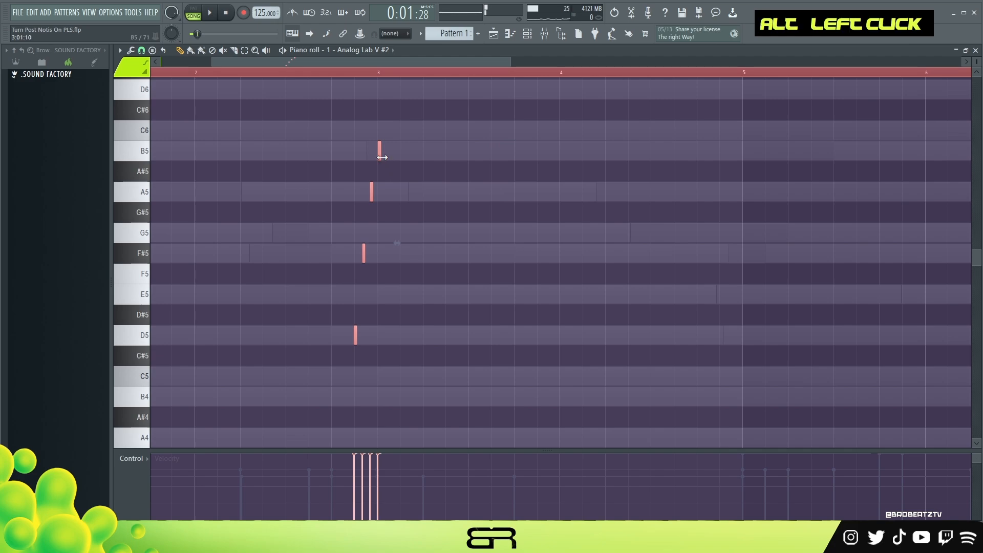
pyautogui.scroll(-2, 391, 76)
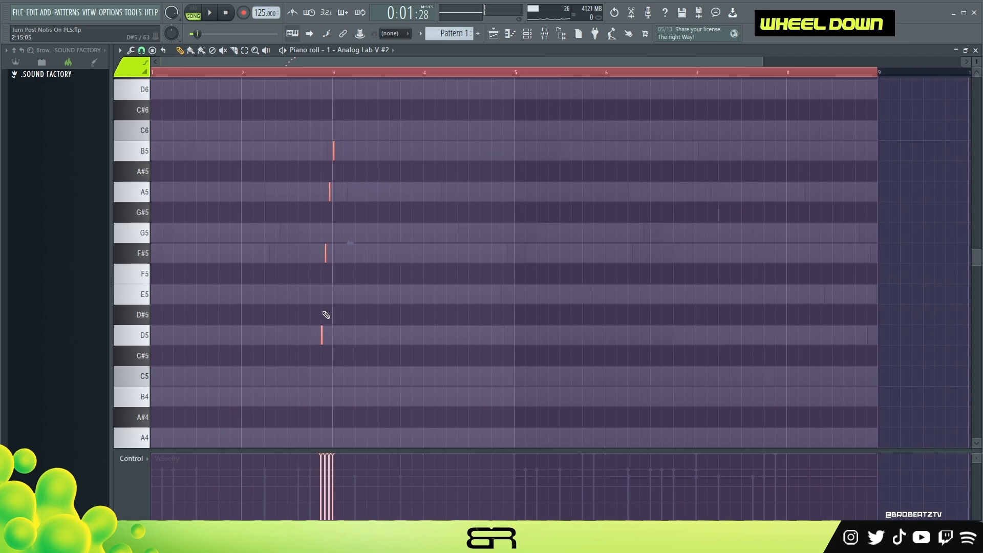
pyautogui.moveTo(323, 335); pyautogui.dragTo(384, 335)
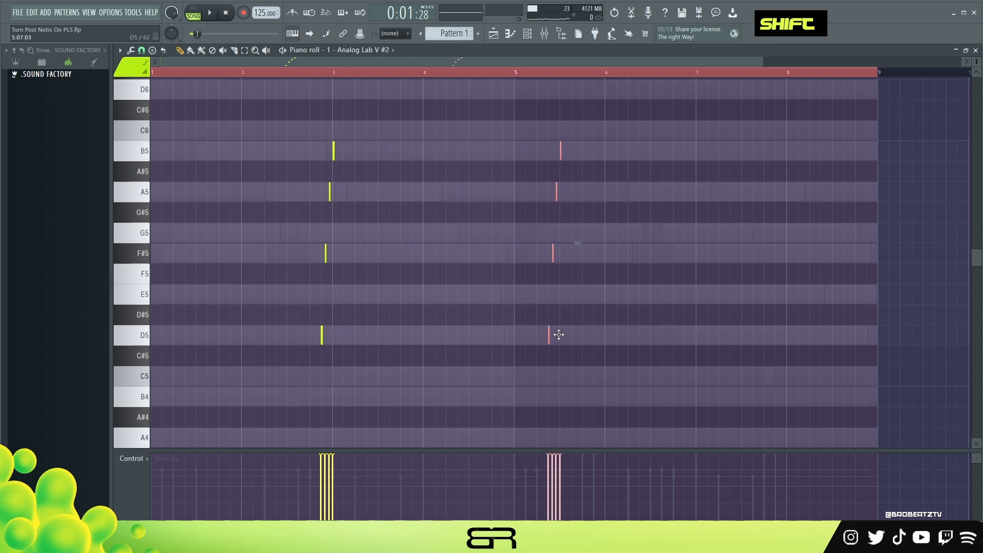
pyautogui.hotkey('ctrl', 'Up')
pyautogui.scroll(-3, 579, 287)
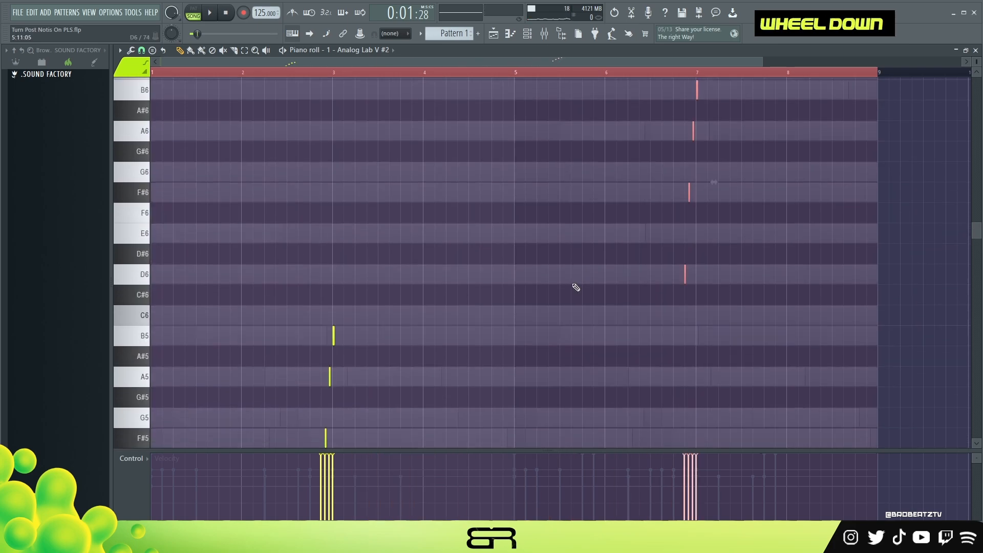
# Copy the run so it ends on bar 5 and retune its notes to B5, D6, E6 and F#6.
pyautogui.moveTo(686, 279); pyautogui.dragTo(506, 286)
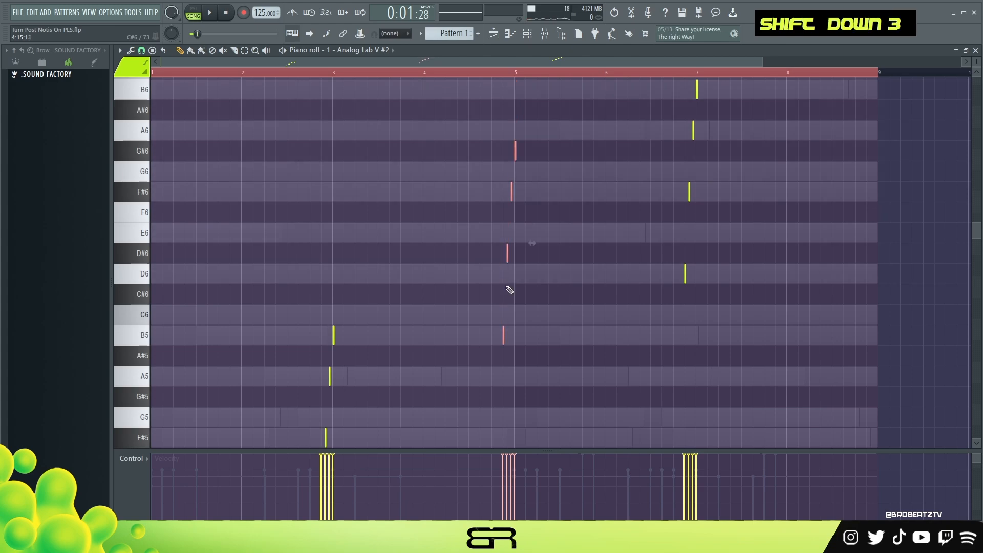
pyautogui.scroll(5, 563, 136)
pyautogui.keyDown('ctrl'); pyautogui.click(517, 253); pyautogui.keyUp('ctrl')
pyautogui.hotkey('shift', 'Down')
pyautogui.keyDown('ctrl'); pyautogui.moveTo(581, 144); pyautogui.dragTo(483, 231); pyautogui.keyUp('ctrl')
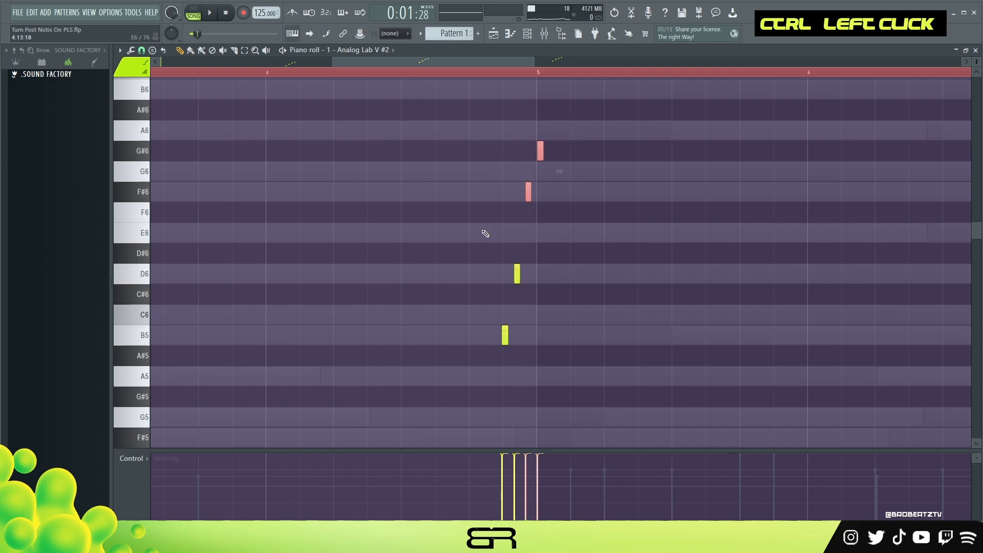
pyautogui.hotkey('shift', 'Down')
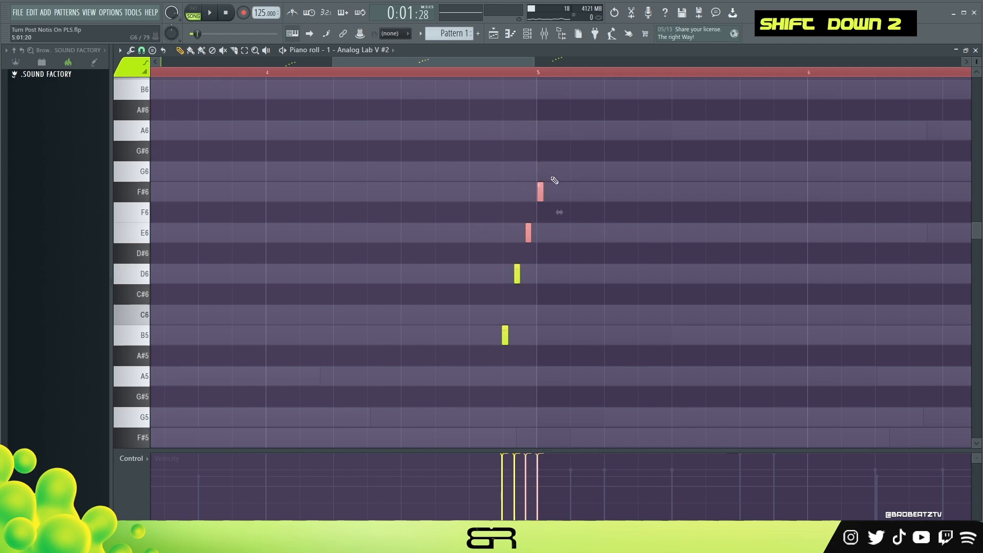
# Extend the middle run with a G6 on bar 5 and shift its four lower notes just ahead of it.
pyautogui.keyDown('ctrl'); pyautogui.moveTo(563, 163); pyautogui.dragTo(463, 337); pyautogui.keyUp('ctrl')
pyautogui.keyDown('ctrl'); pyautogui.moveTo(521, 161); pyautogui.dragTo(444, 350); pyautogui.keyUp('ctrl')
pyautogui.keyDown('shift'); pyautogui.scroll(-4, 475, 332); pyautogui.keyUp('shift')
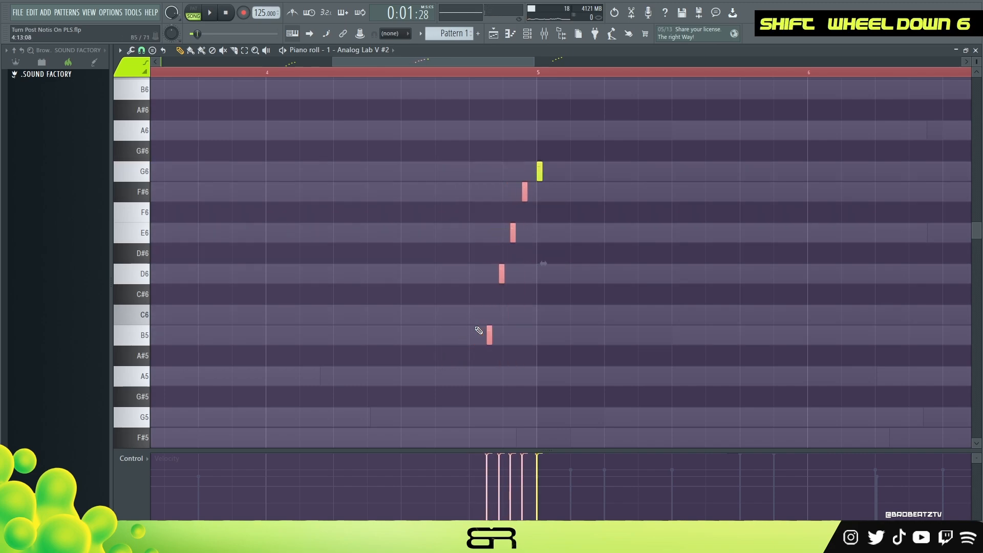
pyautogui.keyDown('shift'); pyautogui.scroll(-2, 523, 325); pyautogui.keyUp('shift')
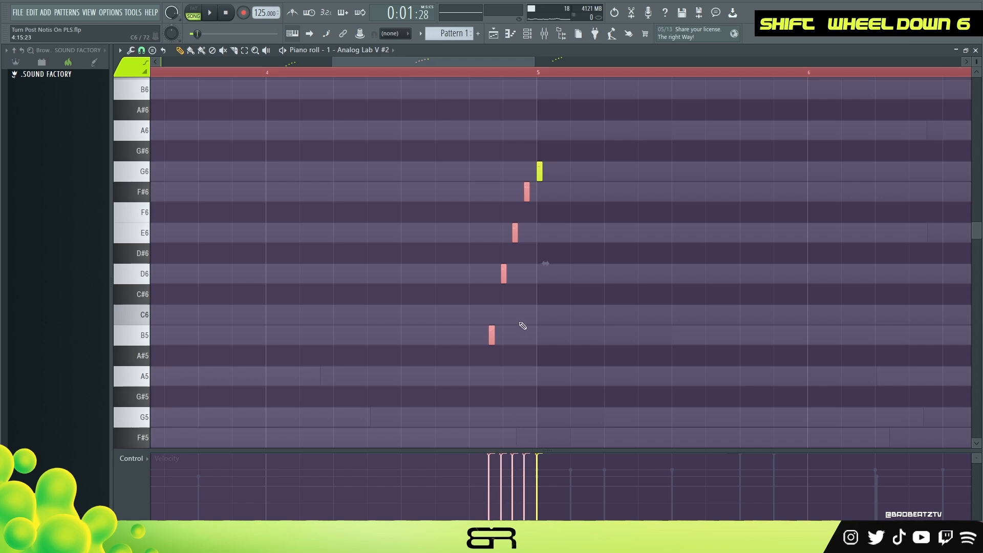
# Compress the five-note run slightly, nudge it so G6 falls around bar 5, and play it back.
pyautogui.keyDown('ctrl'); pyautogui.moveTo(615, 143); pyautogui.dragTo(476, 302); pyautogui.keyUp('ctrl')
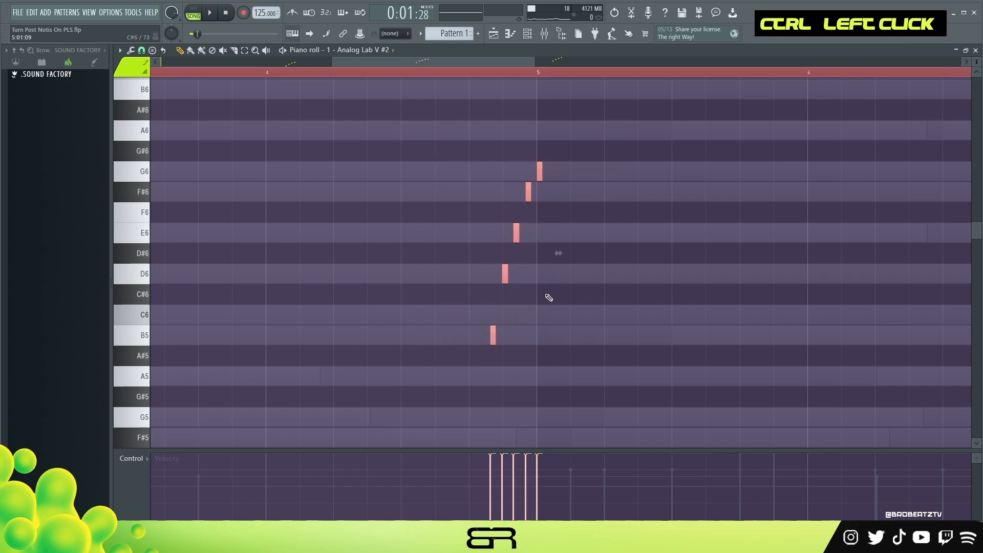
pyautogui.click(559, 251)
pyautogui.rightClick(570, 253)
pyautogui.keyDown('ctrl'); pyautogui.moveTo(595, 163); pyautogui.dragTo(436, 383); pyautogui.keyUp('ctrl')
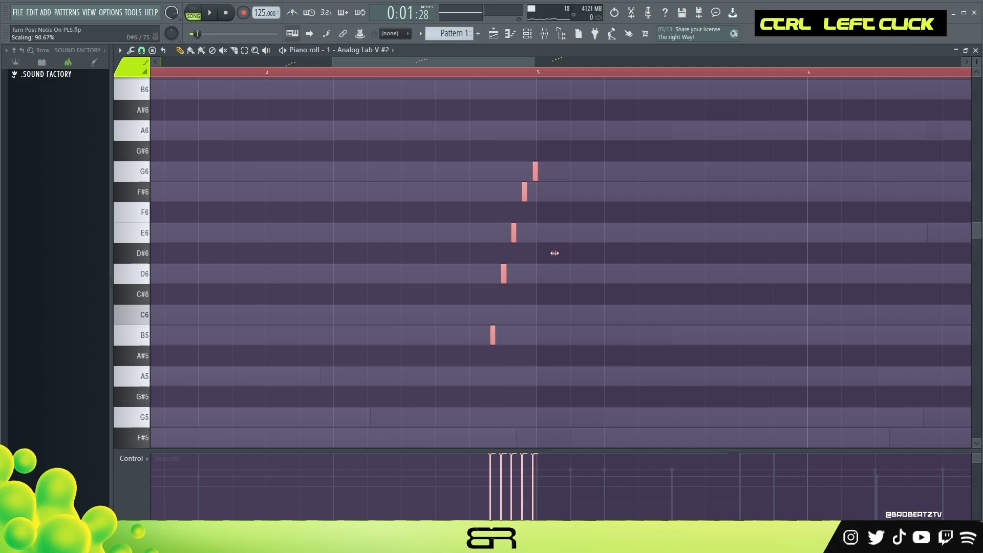
pyautogui.keyDown('shift'); pyautogui.scroll(-1, 555, 253); pyautogui.keyUp('shift')
pyautogui.press('space')
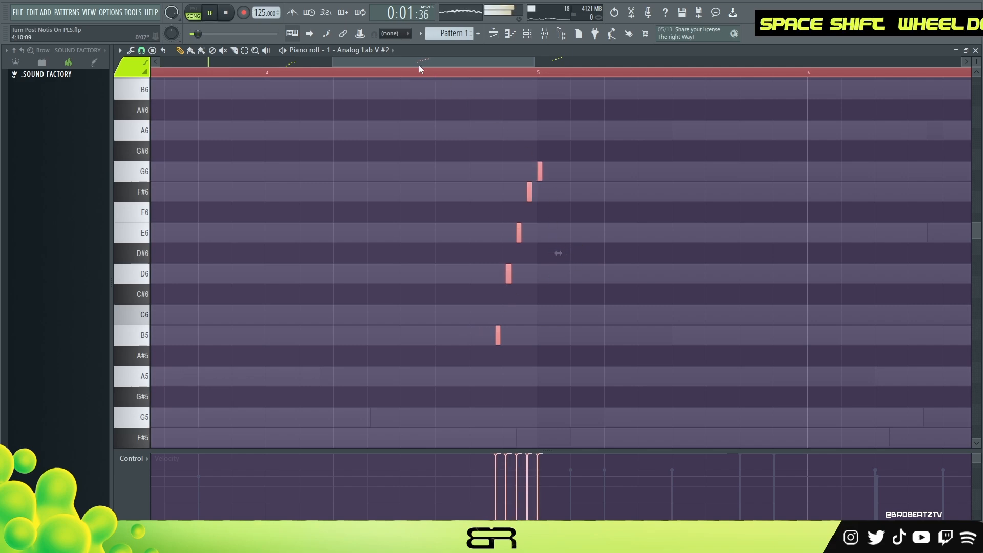
pyautogui.keyDown('shift'); pyautogui.scroll(-1, 547, 193); pyautogui.keyUp('shift')
pyautogui.press('space')
pyautogui.press('space')
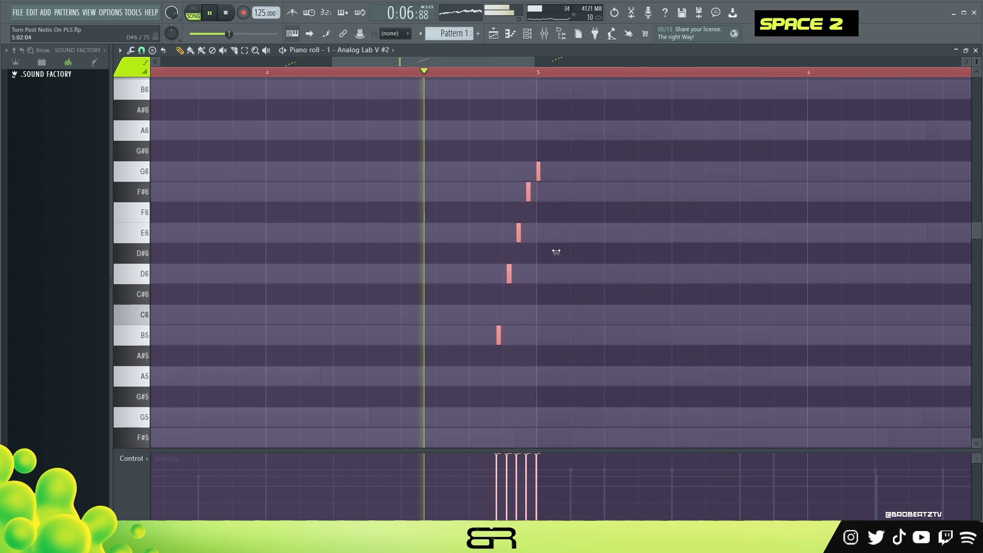
pyautogui.press('space')
pyautogui.press('space')
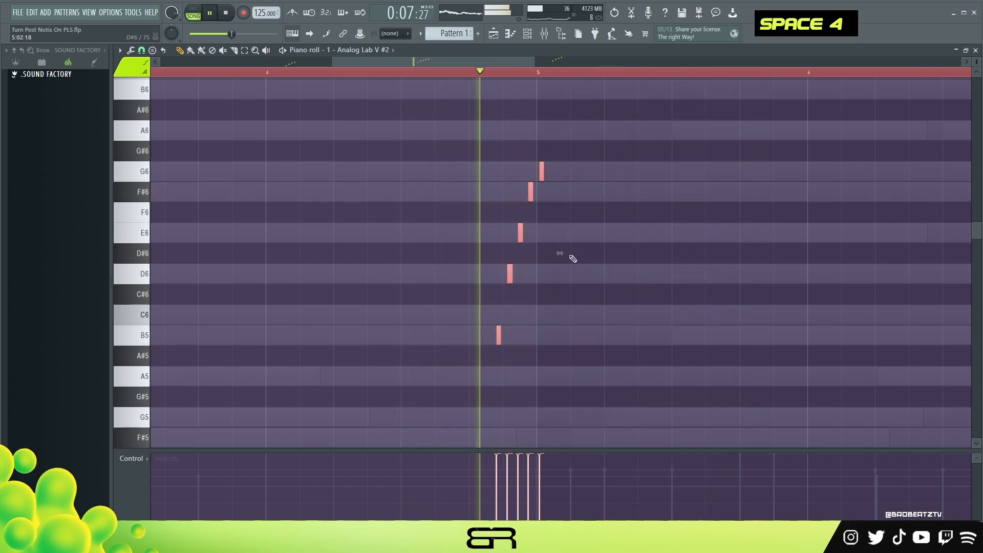
pyautogui.rightClick(593, 235)
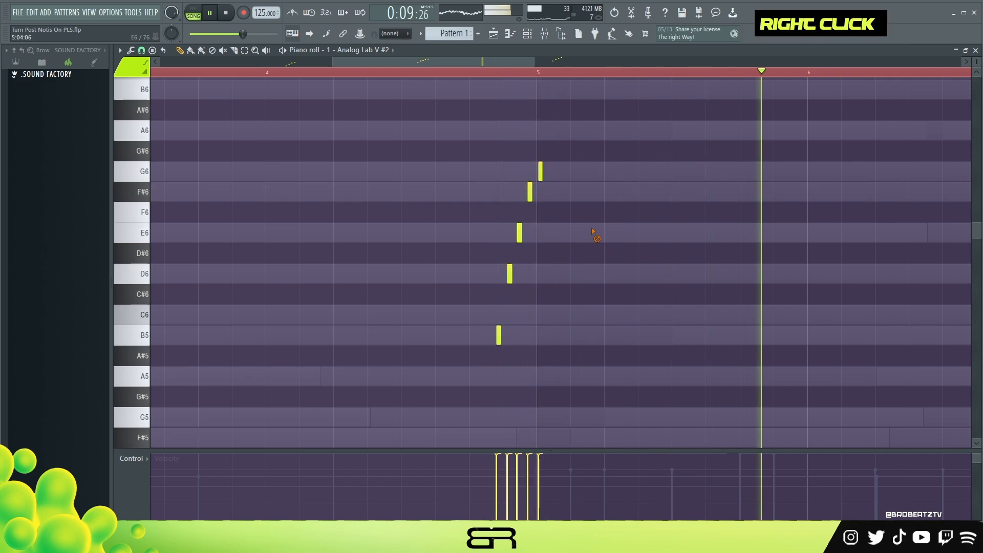
# Play back the melody with all three rising runs together.
pyautogui.keyDown('alt'); pyautogui.rightClick(595, 226); pyautogui.keyUp('alt')
pyautogui.keyDown('alt'); pyautogui.rightClick(582, 232); pyautogui.keyUp('alt')
pyautogui.keyDown('ctrl'); pyautogui.rightClick(579, 237); pyautogui.keyUp('ctrl')
pyautogui.press('space')
pyautogui.click(496, 77)
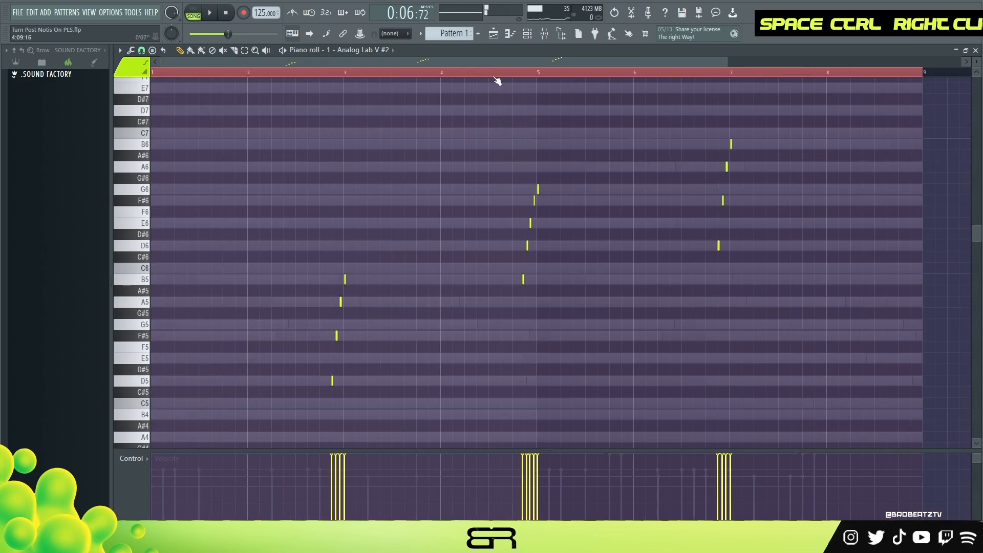
pyautogui.press('space')
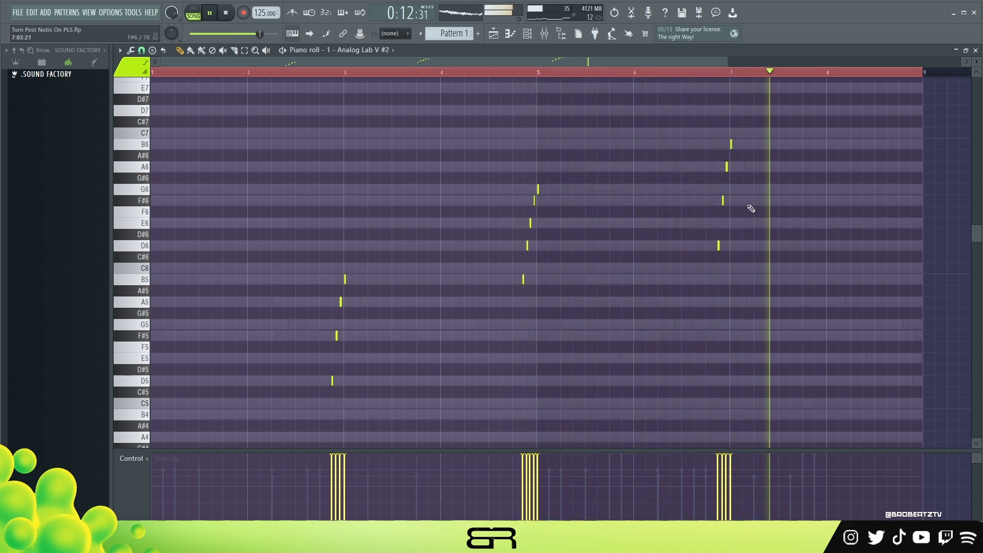
pyautogui.press('space')
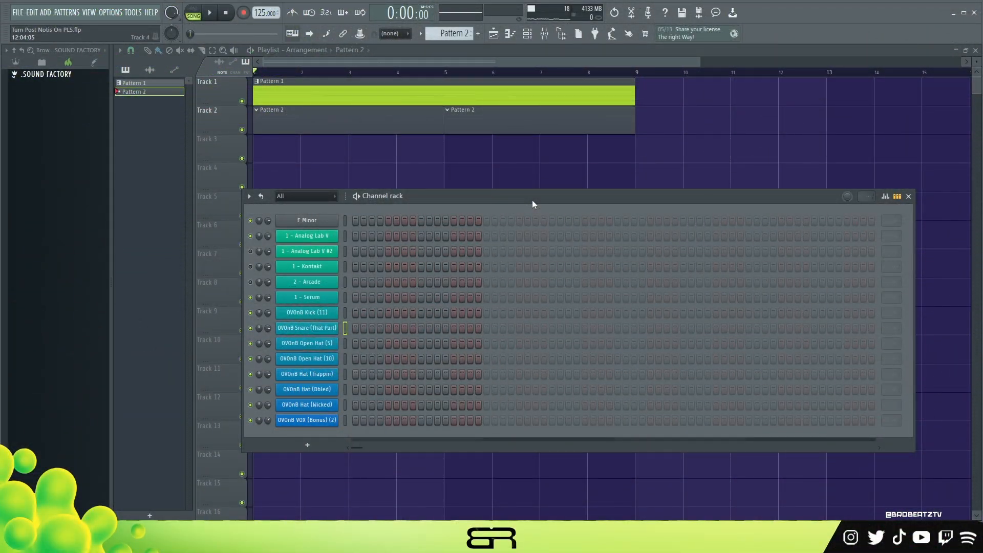
pyautogui.click(421, 343)
pyautogui.click(552, 344)
pyautogui.click(684, 344)
pyautogui.click(814, 344)
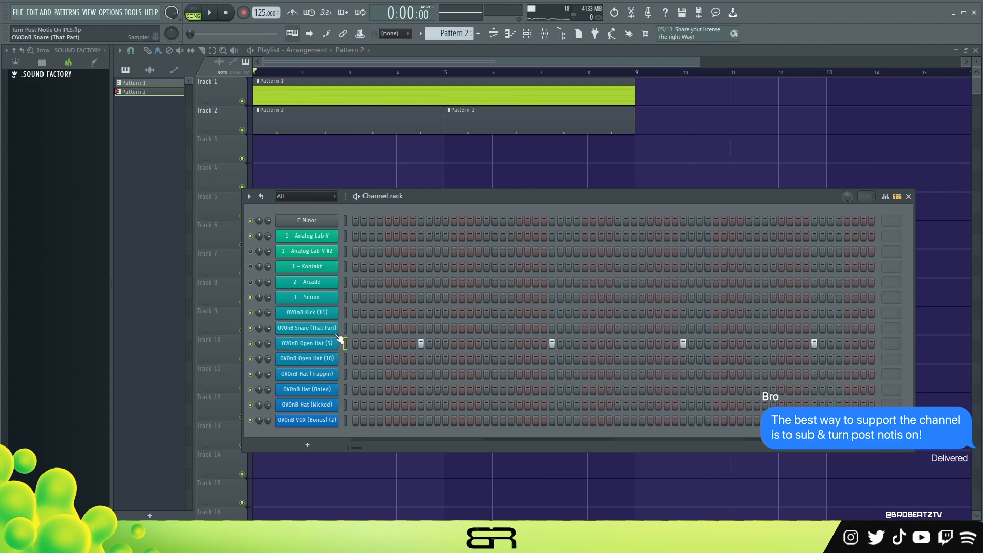
pyautogui.rightClick(422, 343)
pyautogui.rightClick(552, 343)
pyautogui.rightClick(683, 343)
pyautogui.click(345, 359)
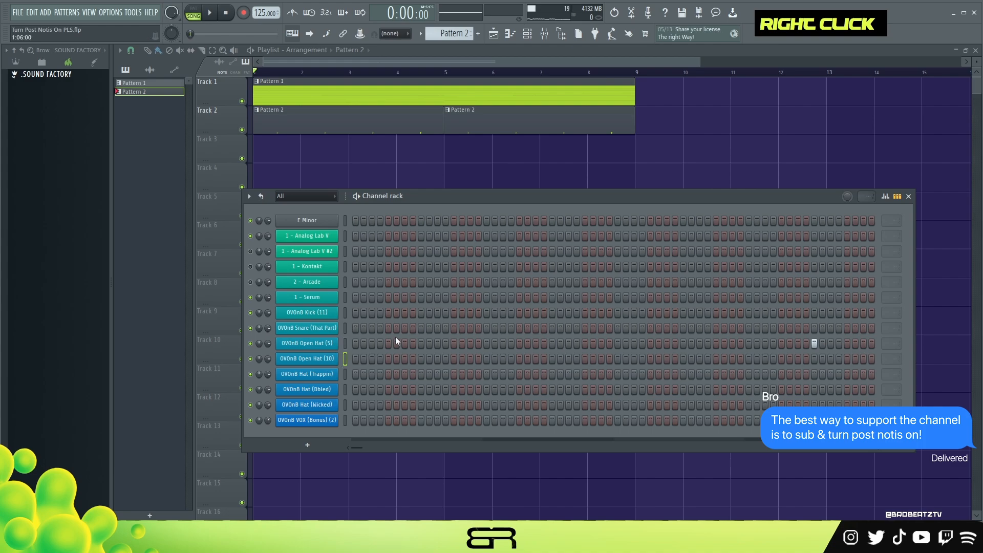
# Place OVOnB Snare (That Part) hits on steps 9, 25, 41 and 57, and clear the leftover OVOnB Open Hat (5) step.
pyautogui.click(422, 328)
pyautogui.click(552, 329)
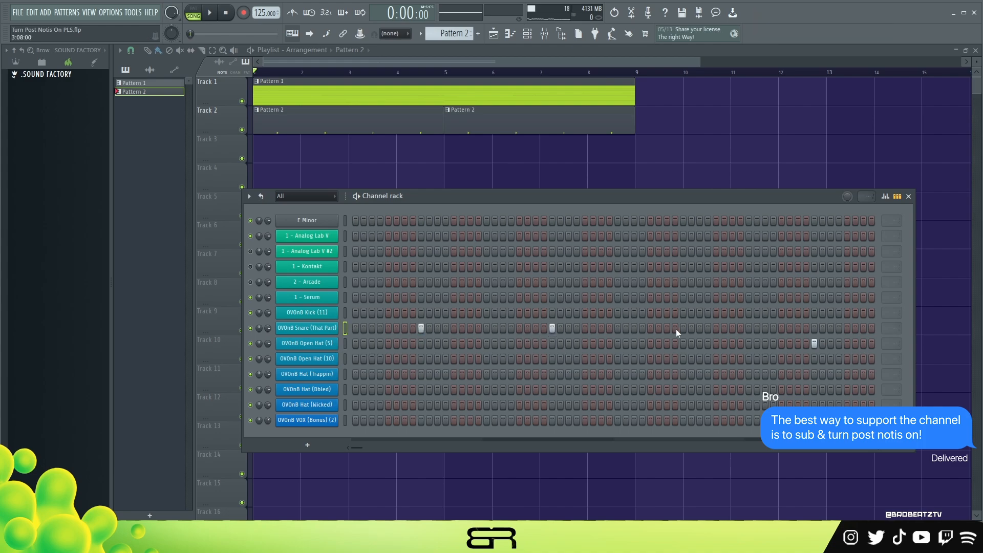
pyautogui.click(814, 328)
pyautogui.rightClick(815, 343)
# Place OVOnB Kick (11) hits on steps 1, 5, 21 and 33 and an extra snare on step 15, checking with playback.
pyautogui.click(356, 313)
pyautogui.press('space')
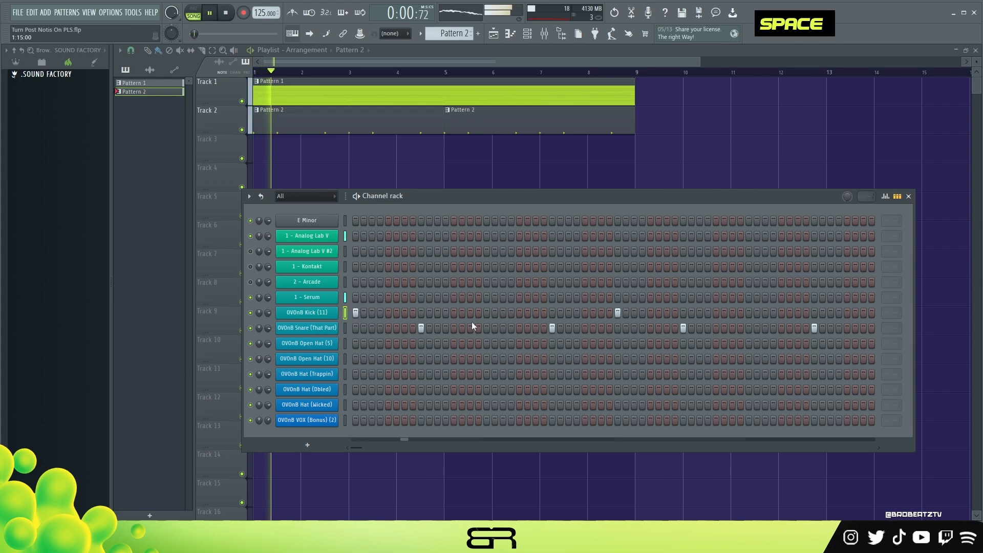
pyautogui.press('space')
pyautogui.press('space')
pyautogui.click(388, 312)
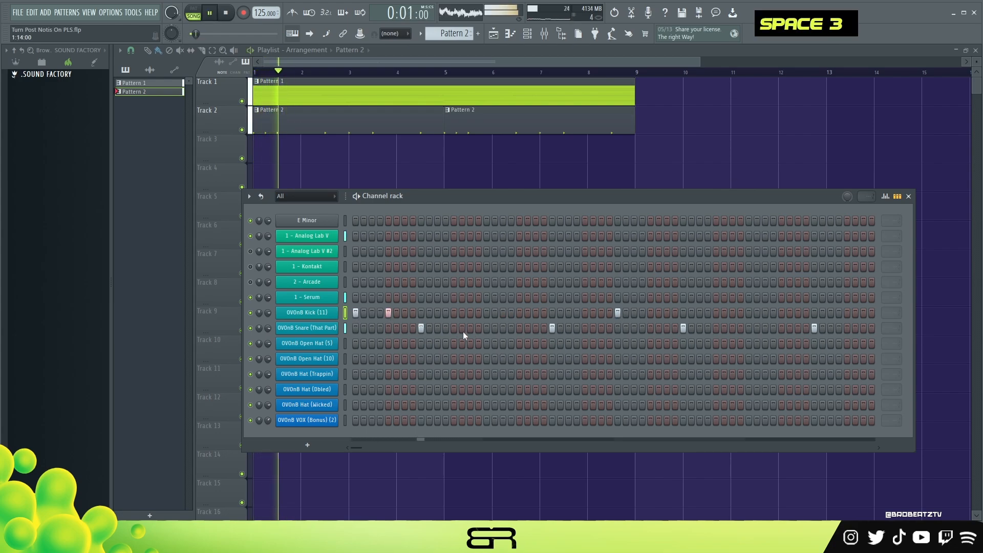
pyautogui.click(470, 329)
pyautogui.click(519, 313)
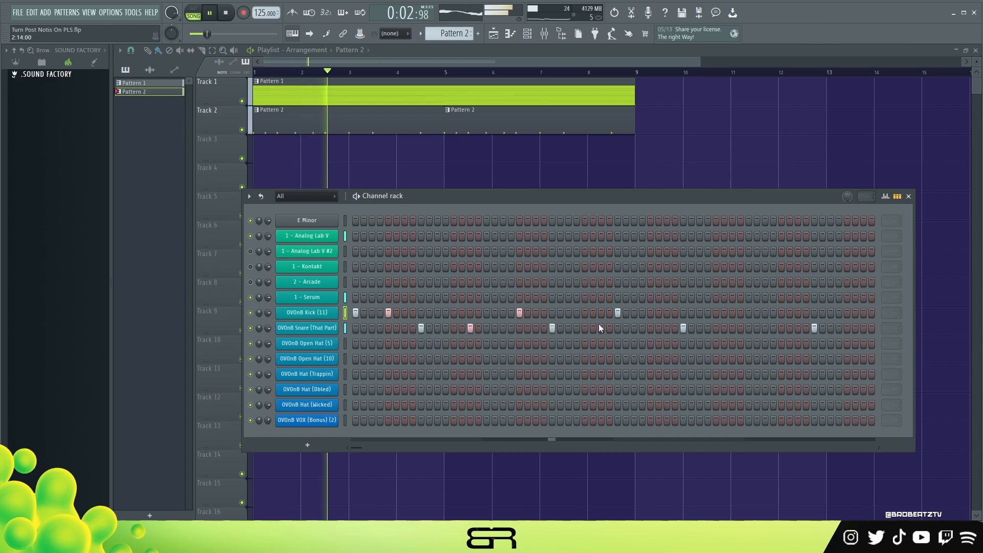
# Add kicks on steps 39, 47, 53 and 59 and an extra snare on step 51 during playback.
pyautogui.click(667, 313)
pyautogui.click(733, 313)
pyautogui.press('space')
pyautogui.press('space')
pyautogui.click(765, 328)
pyautogui.click(781, 313)
pyautogui.click(831, 313)
# Raise the velocity of all OVOnB Kick (11) notes to the maximum.
pyautogui.rightClick(336, 313)
pyautogui.click(373, 312)
pyautogui.scroll(16, 393, 306)
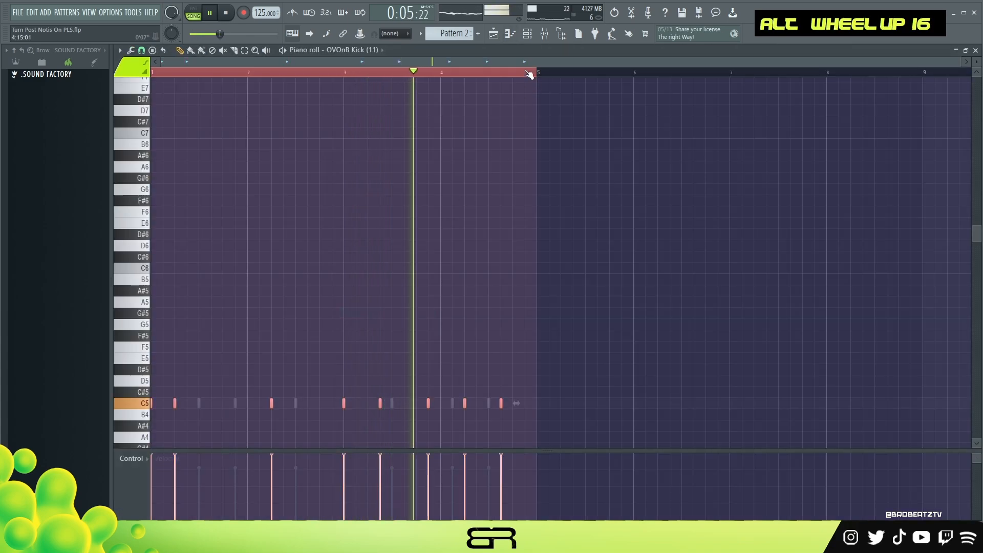
pyautogui.click(510, 34)
pyautogui.click(528, 37)
# Raise the velocity of the four main snare hits above the two extra ones, and listen to the drums.
pyautogui.rightClick(337, 328)
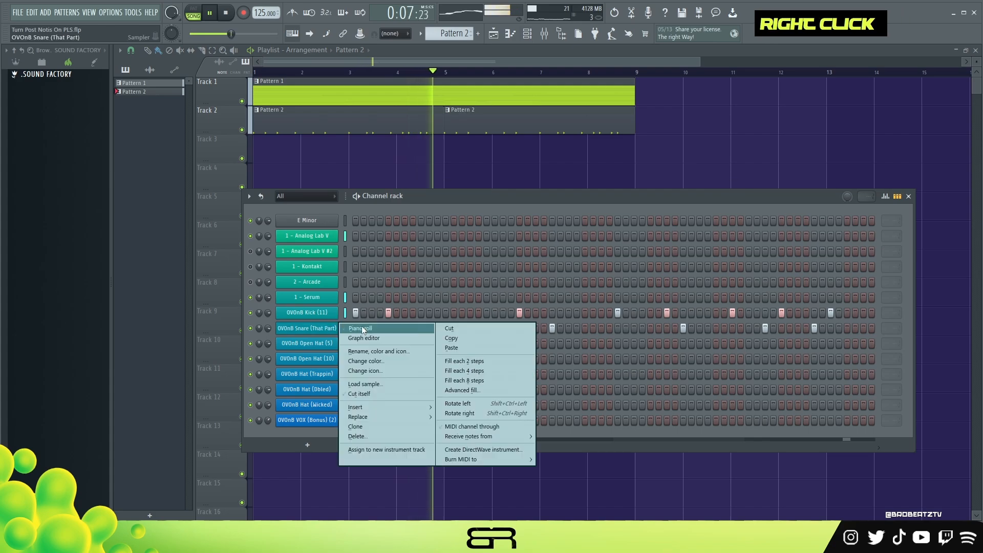
pyautogui.click(362, 326)
pyautogui.moveTo(200, 388); pyautogui.dragTo(180, 419)
pyautogui.moveTo(306, 392); pyautogui.dragTo(286, 417)
pyautogui.moveTo(375, 414); pyautogui.dragTo(401, 393)
pyautogui.moveTo(476, 413); pyautogui.dragTo(498, 393)
pyautogui.scroll(2, 522, 405)
pyautogui.scroll(3, 526, 407)
pyautogui.scroll(-1, 524, 407)
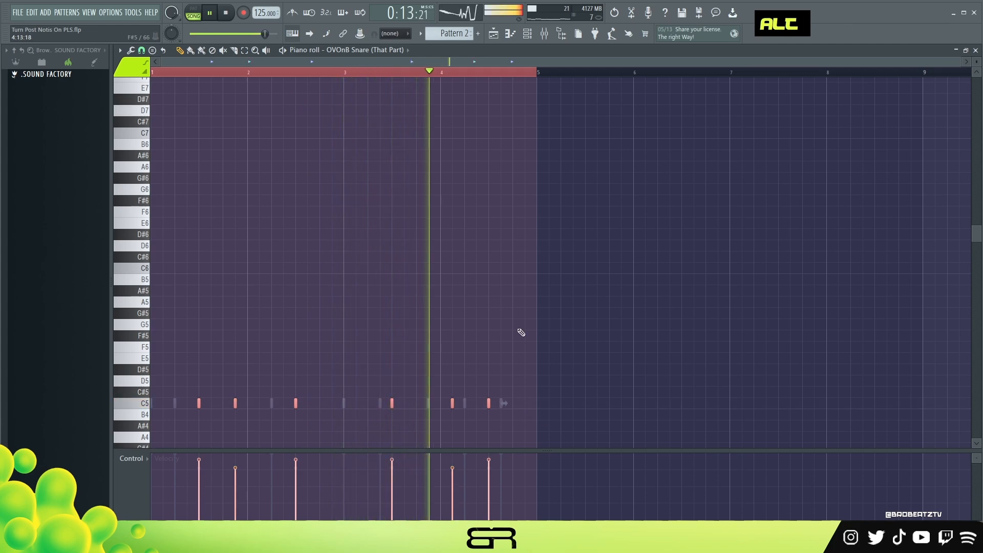
pyautogui.rightClick(507, 235)
pyautogui.click(509, 38)
pyautogui.doubleClick(548, 122)
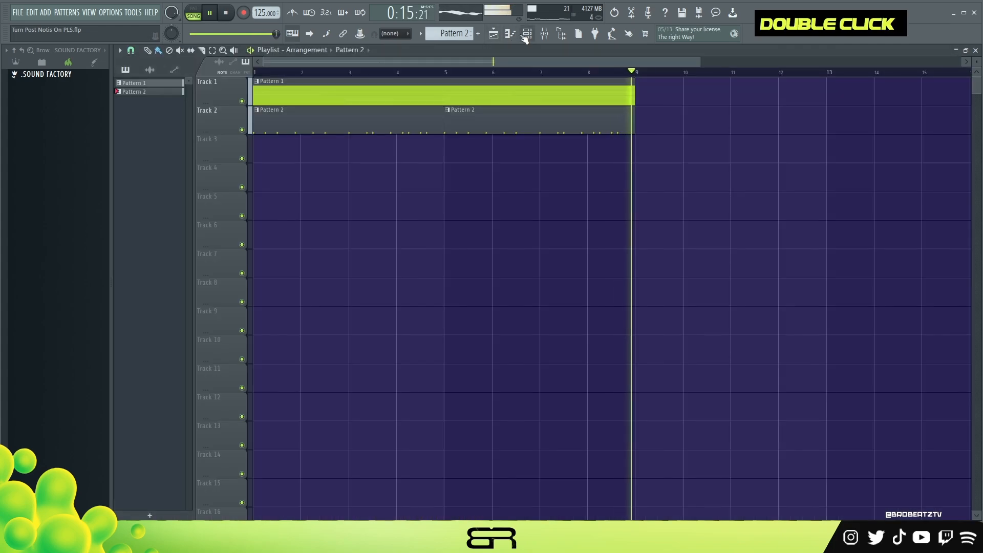
pyautogui.press('space')
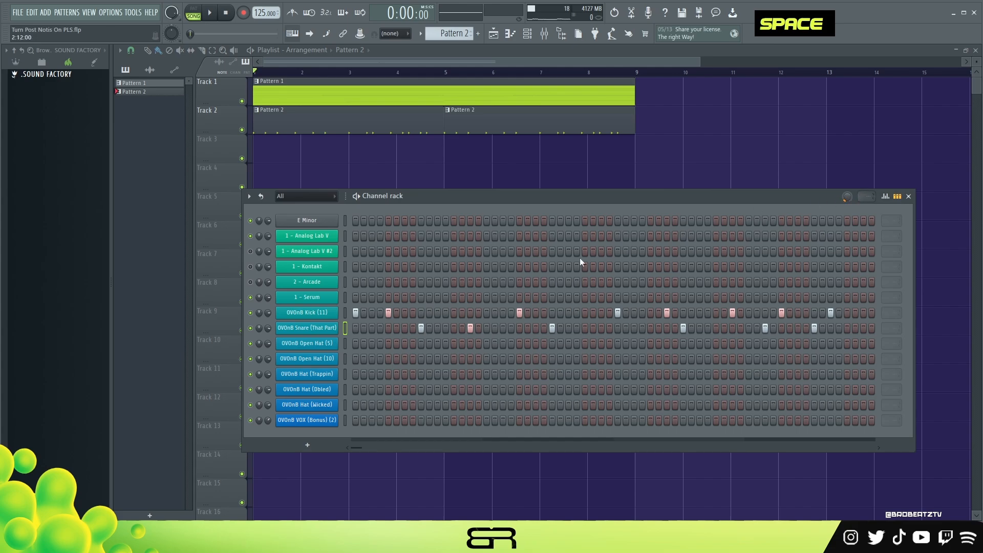
# Create Pattern 3 on Track 3 and fill bars 1 to 8 with four two-bar clips of it.
pyautogui.scroll(1, 457, 33)
pyautogui.doubleClick(277, 154)
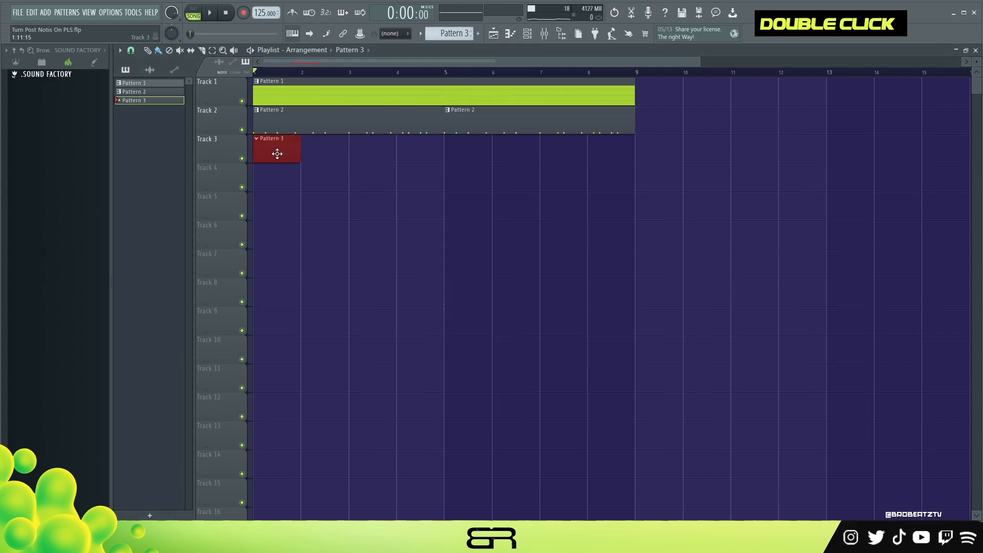
pyautogui.moveTo(287, 151)
pyautogui.keyDown('shift'); pyautogui.mouseDown()
pyautogui.moveTo(412, 154)
pyautogui.moveTo(317, 151)
pyautogui.mouseUp(); pyautogui.keyUp('shift')
pyautogui.keyDown('shift'); pyautogui.moveTo(318, 153); pyautogui.dragTo(504, 158); pyautogui.keyUp('shift')
pyautogui.rightClick(493, 227)
# Start the Pattern 3 percussion with OVOnB Hat (Dbled) on steps 1 and 3, and play it.
pyautogui.click(527, 34)
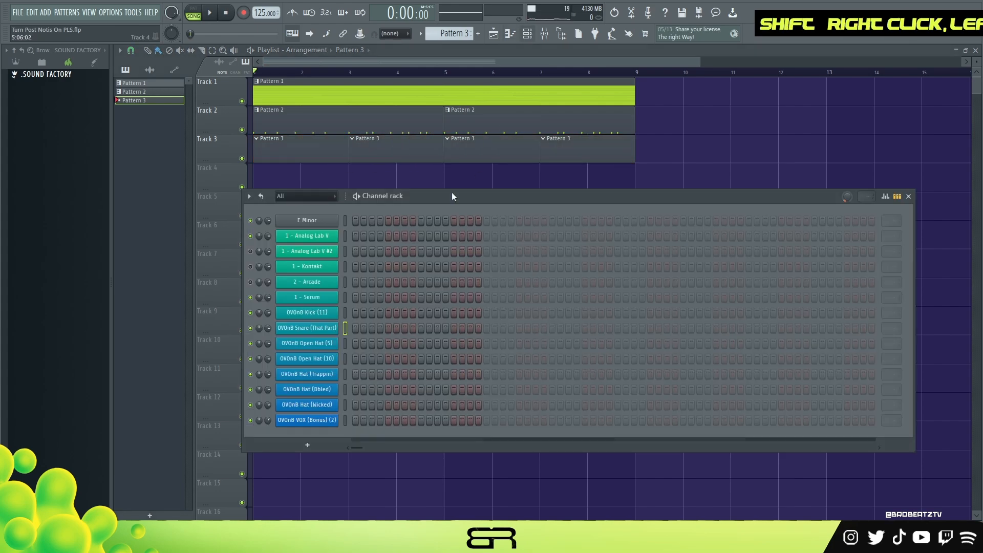
pyautogui.moveTo(434, 192); pyautogui.dragTo(443, 170)
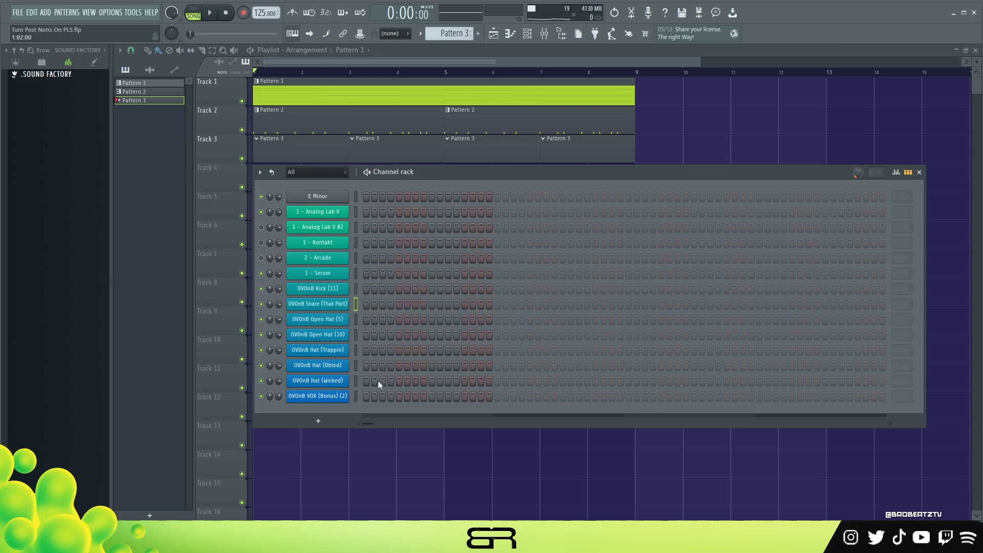
pyautogui.rightClick(377, 367)
pyautogui.click(380, 367)
pyautogui.press('space')
pyautogui.press('space')
# Add OVOnB Hat (Trappin) on step 5 and OVOnB Open Hat (5) on step 7, auditioning each with playback.
pyautogui.click(399, 352)
pyautogui.press('space')
pyautogui.press('space')
pyautogui.press('space')
pyautogui.press('space')
pyautogui.press('space')
pyautogui.click(415, 320)
pyautogui.press('space')
# Add OVOnB VOX (Bonus) (2) hits on steps 5 and 13, replaying the beat after each.
pyautogui.click(400, 396)
pyautogui.press('space')
pyautogui.press('space')
pyautogui.press('space')
pyautogui.click(465, 396)
pyautogui.press('space')
pyautogui.press('space')
# Add OVOnB Hat (Dbled) on step 11 and OVOnB Hat (Trappin) on step 13, checking with playback.
pyautogui.click(449, 365)
pyautogui.press('space')
pyautogui.press('space')
pyautogui.press('space')
pyautogui.click(465, 350)
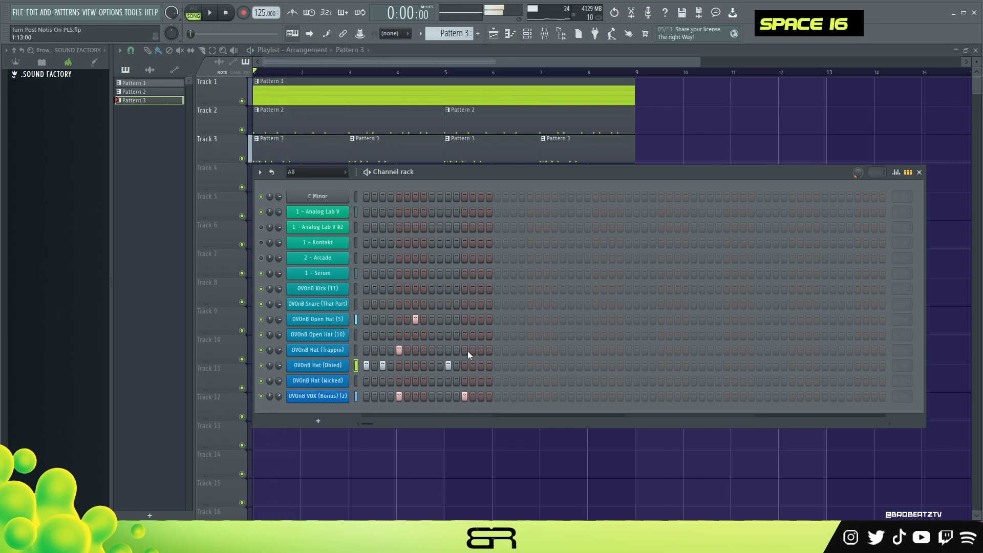
pyautogui.press('space')
pyautogui.press('space')
# Add OVOnB Hat (Wicked) on step 15 and OVOnB Hat (Dbled) on steps 19 and 20, replaying the beat.
pyautogui.click(481, 381)
pyautogui.press('space')
pyautogui.press('space')
pyautogui.press('space')
pyautogui.click(514, 366)
pyautogui.click(522, 365)
pyautogui.press('space')
pyautogui.press('space')
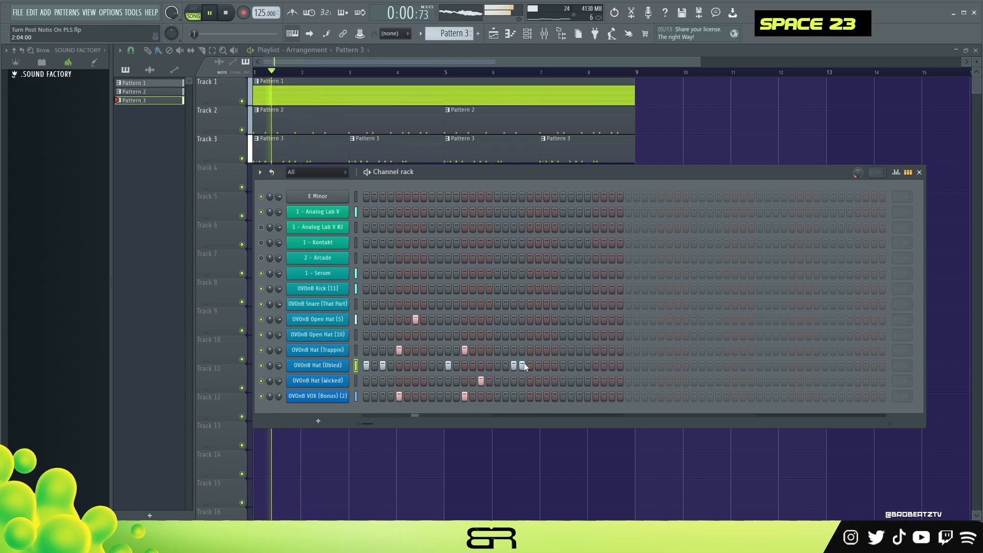
# Add OVOnB Open Hat (10) and OVOnB VOX (Bonus) (2) on step 21, checking with playback.
pyautogui.click(530, 334)
pyautogui.click(537, 334)
pyautogui.rightClick(537, 334)
pyautogui.press('space')
pyautogui.press('space')
pyautogui.click(530, 396)
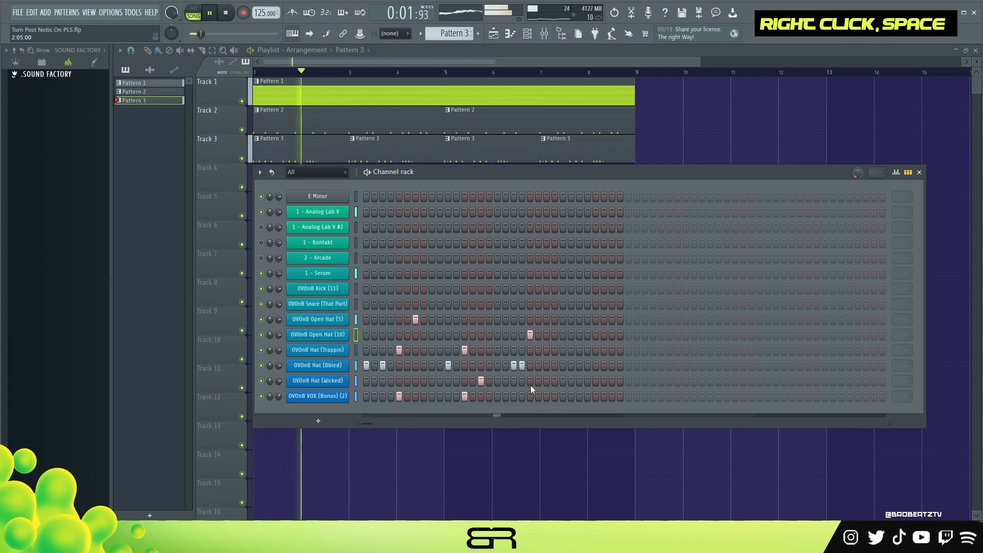
# Add OVOnB VOX (Bonus) (2) on step 29 and OVOnB Hat (Trappin) on step 25, checking with playback.
pyautogui.press('space')
pyautogui.press('space')
pyautogui.click(596, 397)
pyautogui.click(563, 350)
pyautogui.press('space')
pyautogui.press('space')
pyautogui.press('space')
pyautogui.press('space')
# Add OVOnB Hat (Wicked) on step 23 and replay the beat.
pyautogui.keyDown('ctrl'); pyautogui.click(546, 381); pyautogui.keyUp('ctrl')
pyautogui.press('space')
pyautogui.press('space')
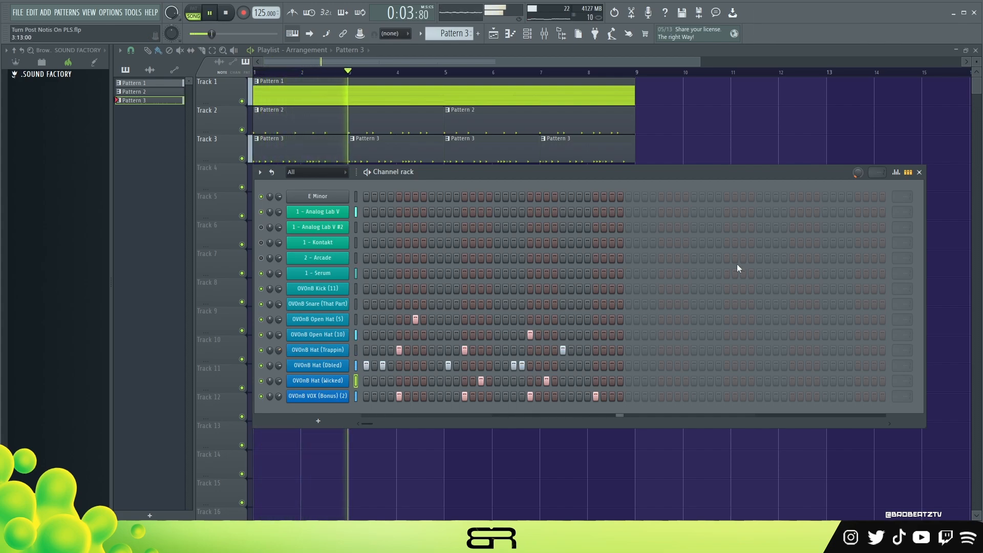
pyautogui.press('space')
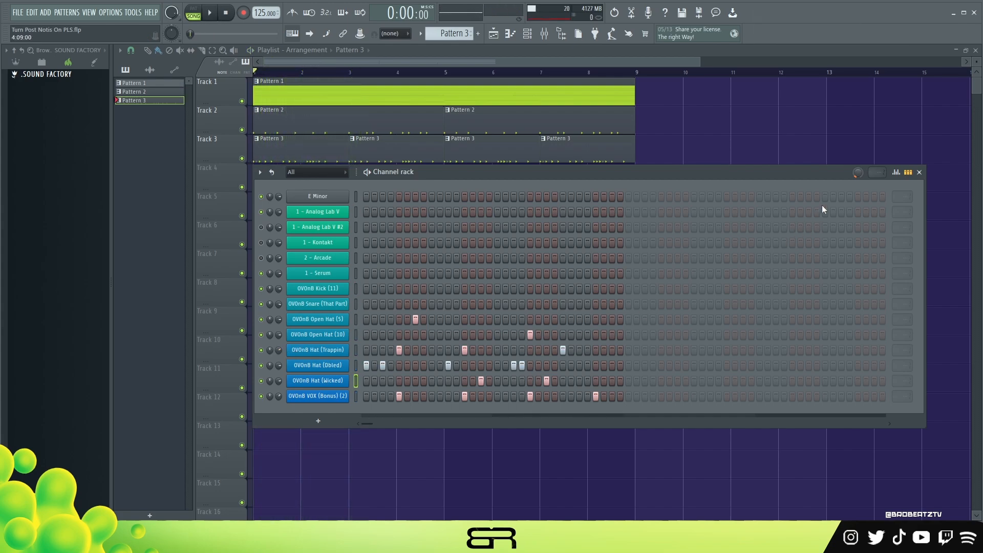
# Examine the mixer settings and equalizer curves of the Serum, Arcade and Analog Lab V #2 tracks.
pyautogui.moveTo(830, 175); pyautogui.dragTo(838, 179)
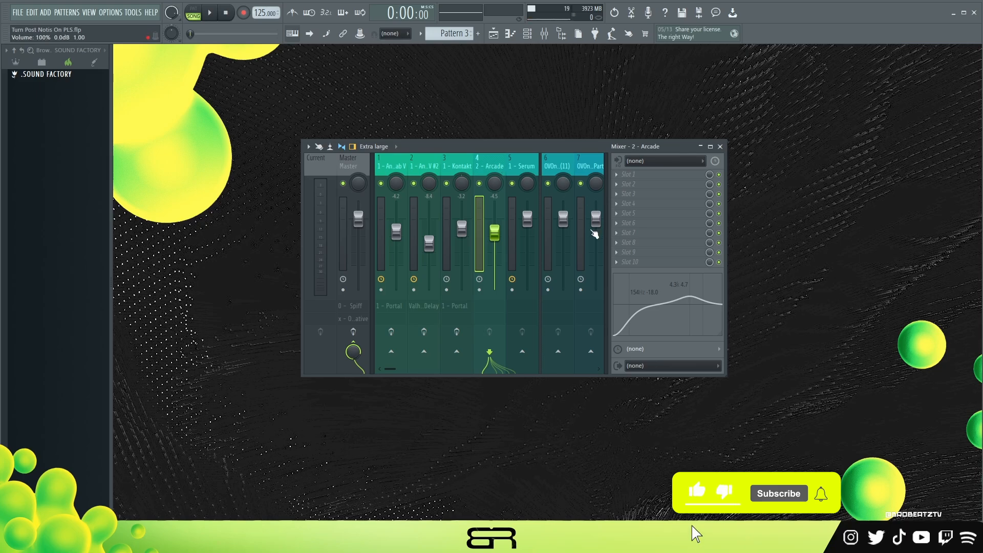
pyautogui.scroll(-5, 507, 170)
pyautogui.scroll(1, 518, 172)
pyautogui.scroll(4, 517, 172)
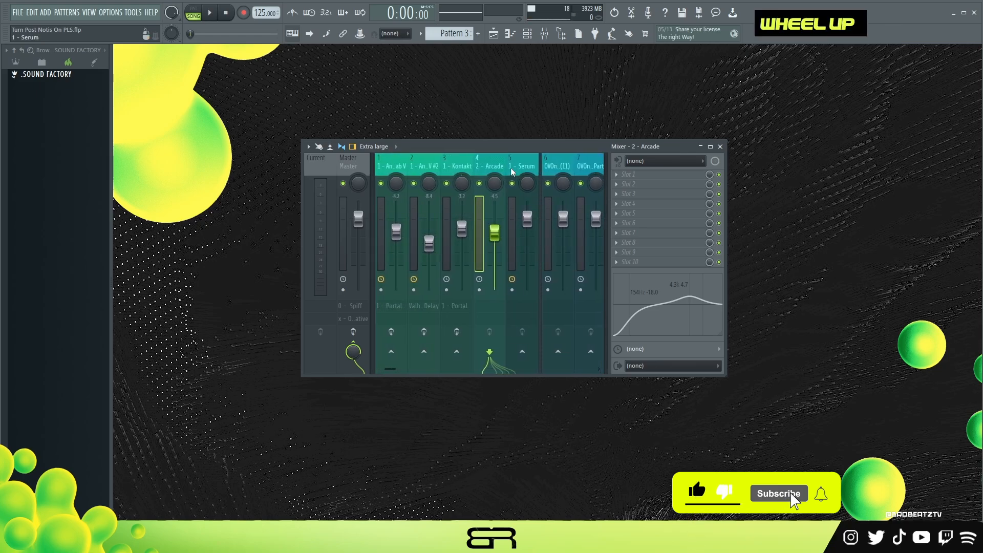
pyautogui.click(526, 168)
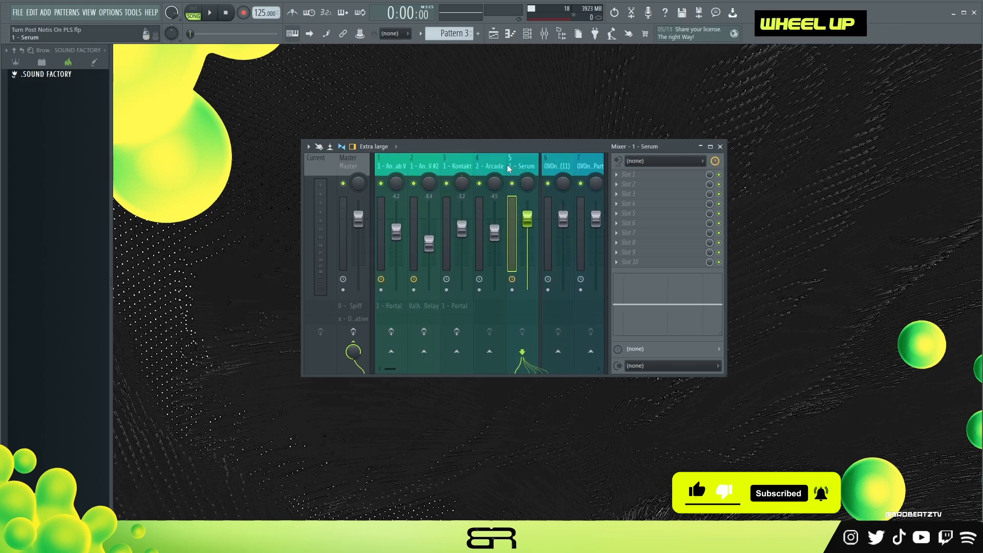
pyautogui.click(487, 169)
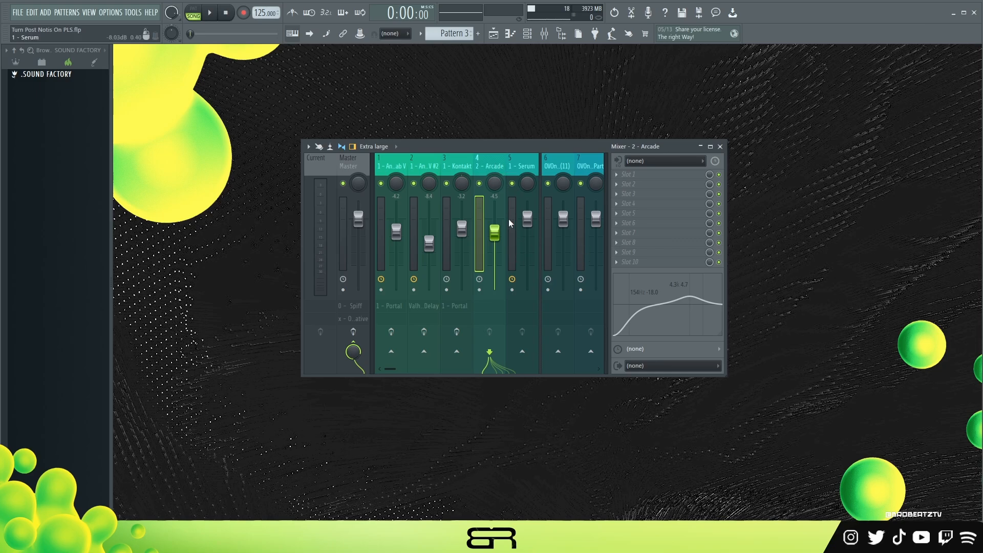
pyautogui.scroll(1, 468, 157)
pyautogui.moveTo(486, 164); pyautogui.dragTo(428, 181)
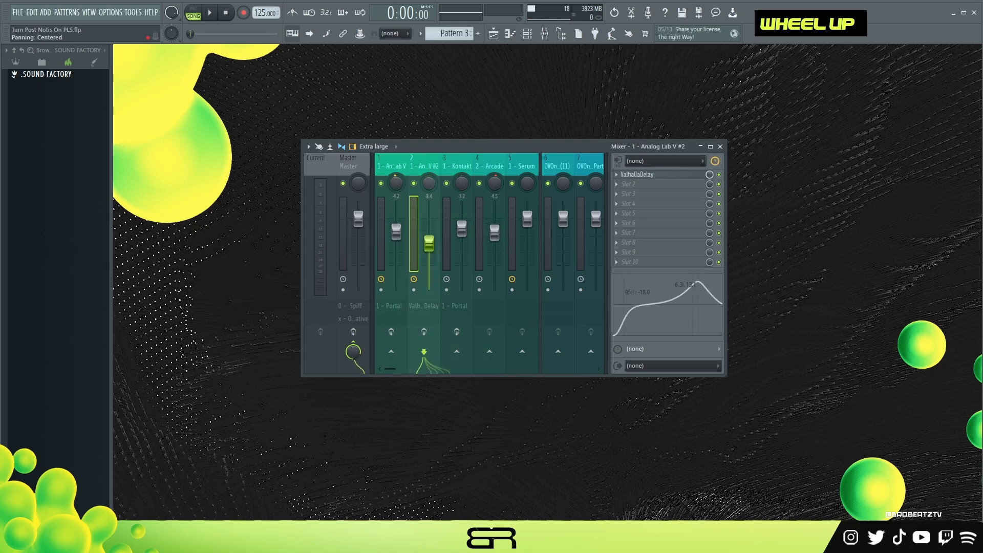
# Review the Kontakt track's Portal effect, solo the track and enable its effects during playback.
pyautogui.click(457, 169)
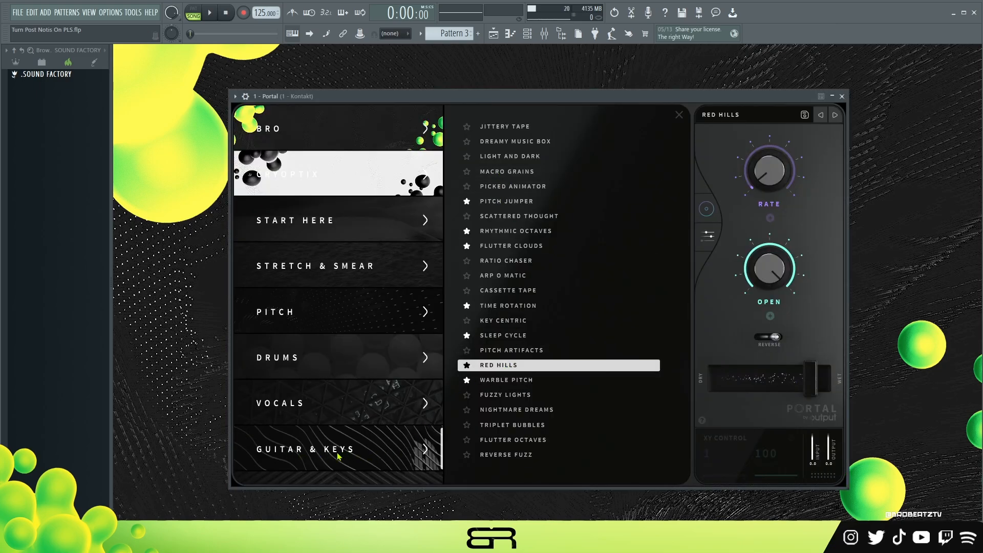
pyautogui.click(842, 97)
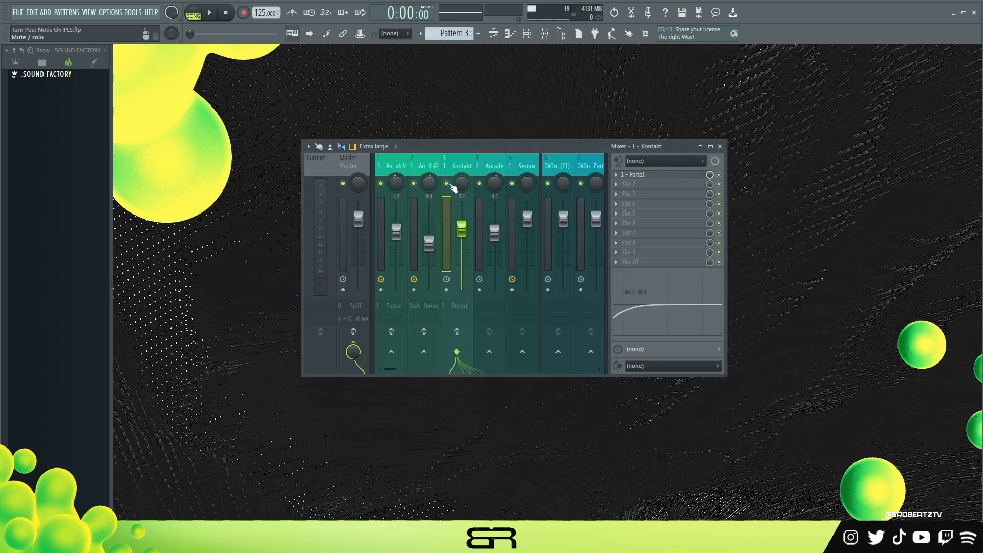
pyautogui.rightClick(450, 184)
pyautogui.press('space')
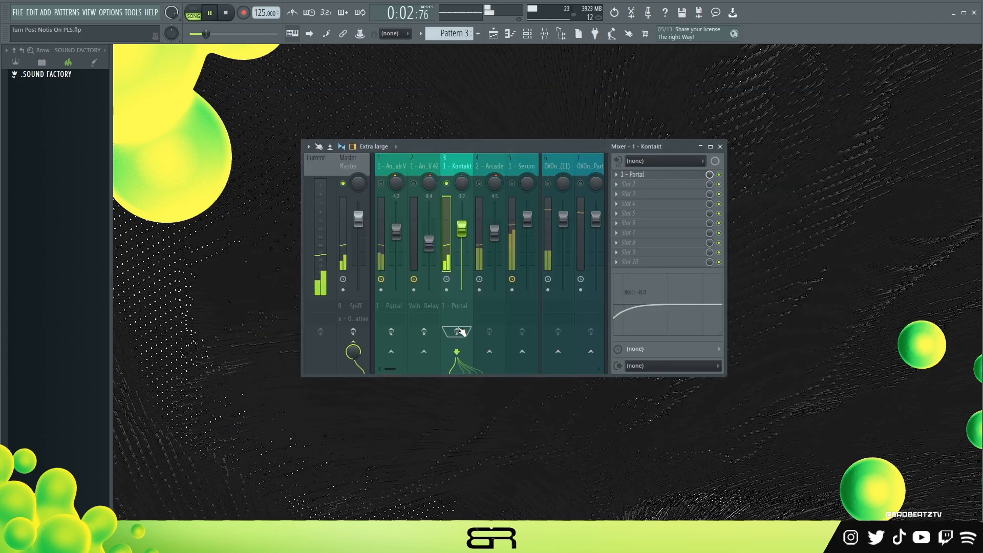
pyautogui.press('space')
pyautogui.press('space')
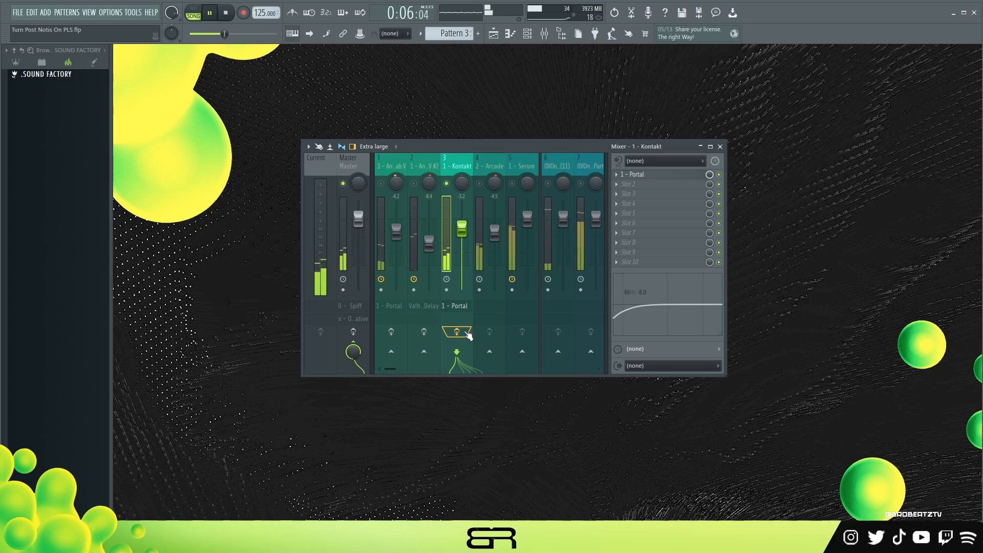
pyautogui.press('space')
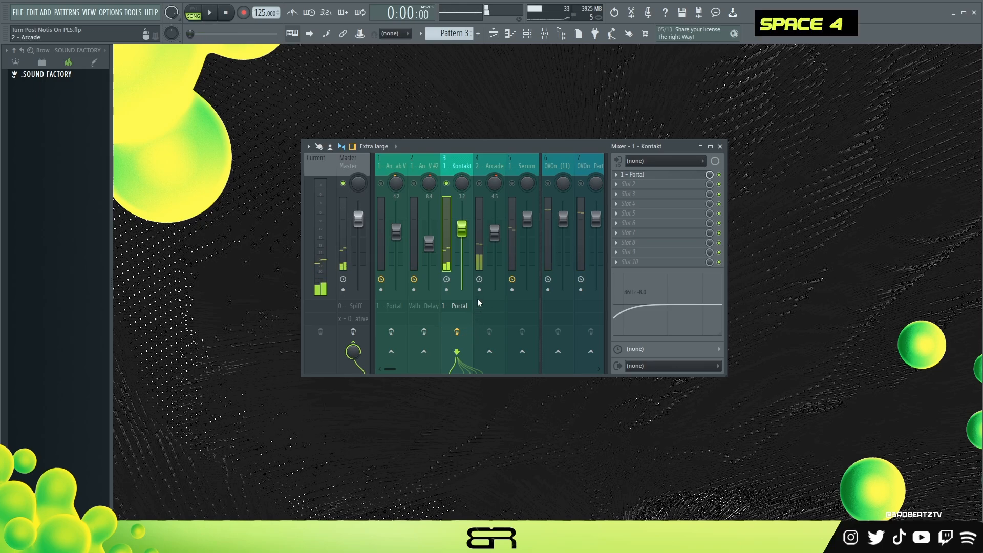
# Solo the Analog Lab V #2 track, review its ValhallaDelay settings and play the track with its effects enabled.
pyautogui.rightClick(421, 165)
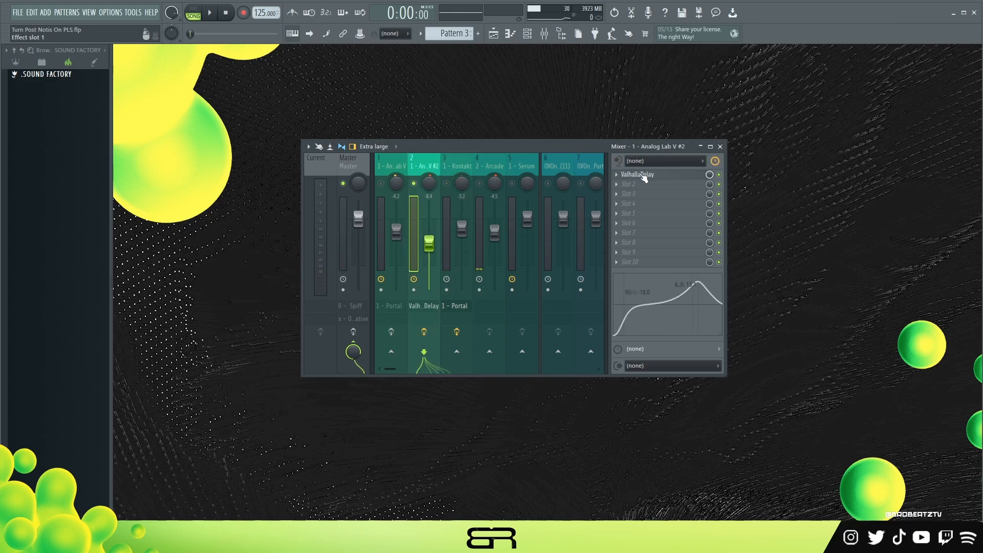
pyautogui.click(643, 175)
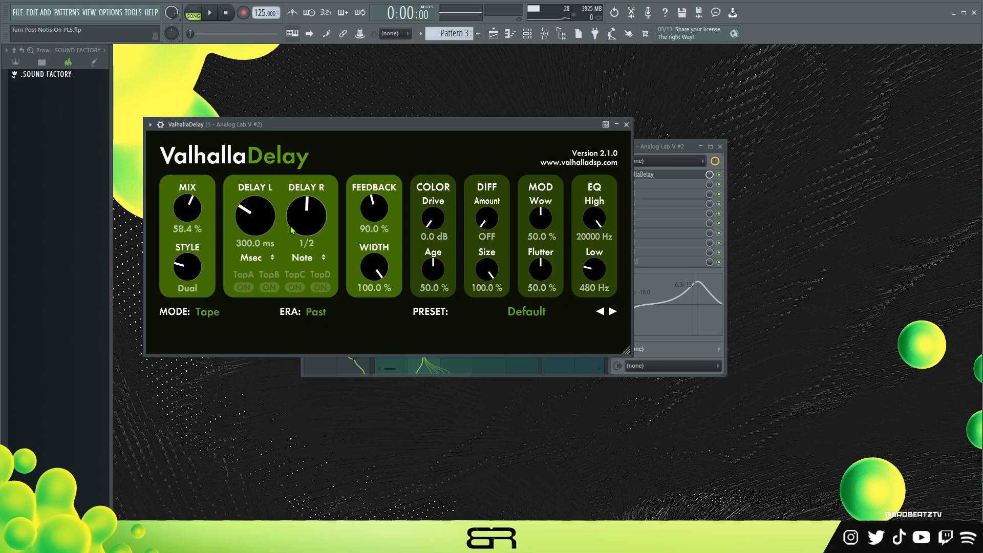
pyautogui.click(626, 124)
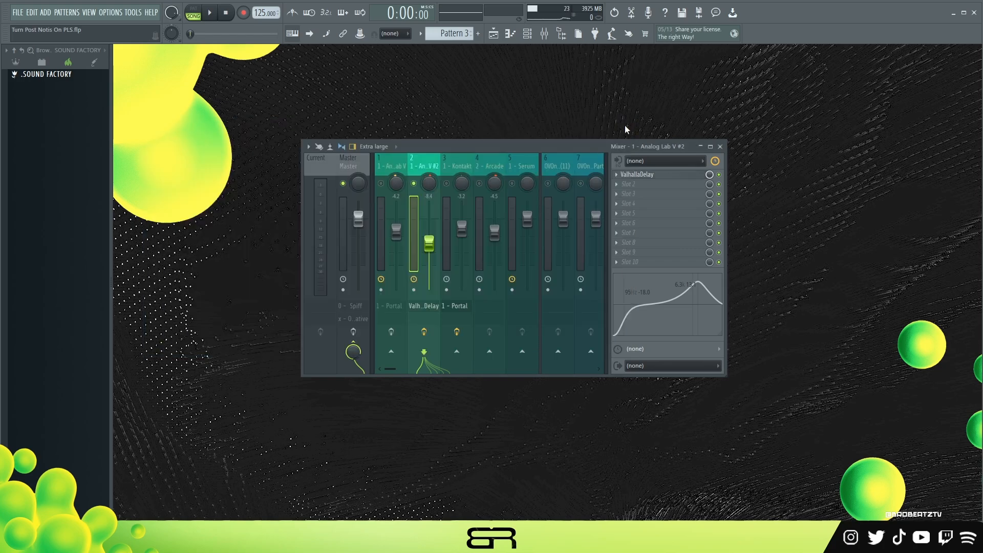
pyautogui.press('space')
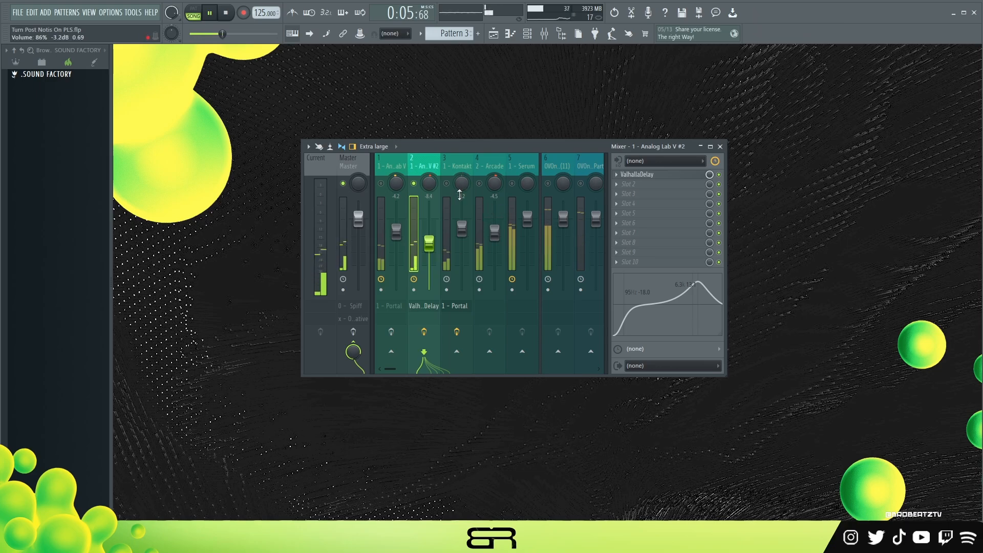
pyautogui.press('space')
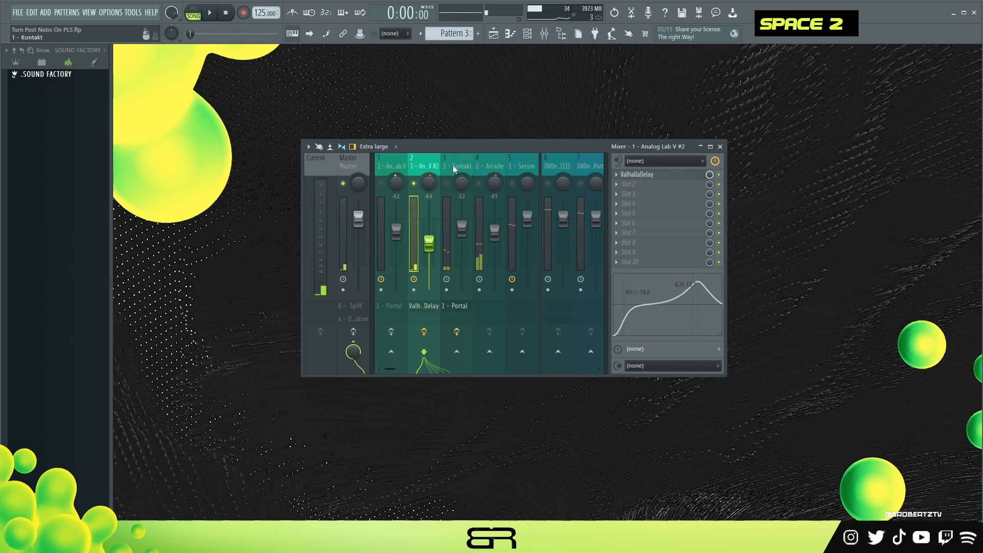
# Solo the Analog Lab V track, review its Portal effect and play the track with its effects enabled.
pyautogui.click(391, 163)
pyautogui.rightClick(381, 183)
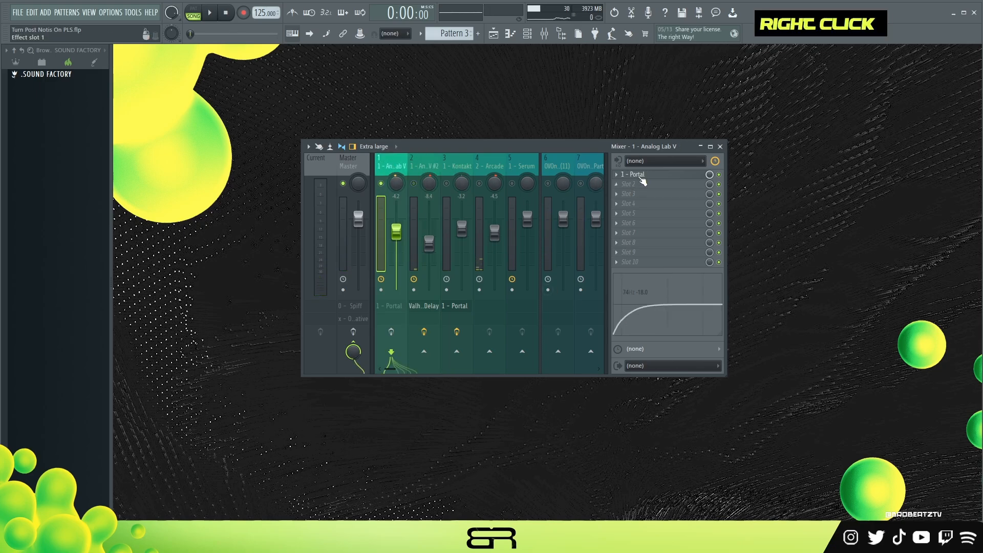
pyautogui.click(638, 175)
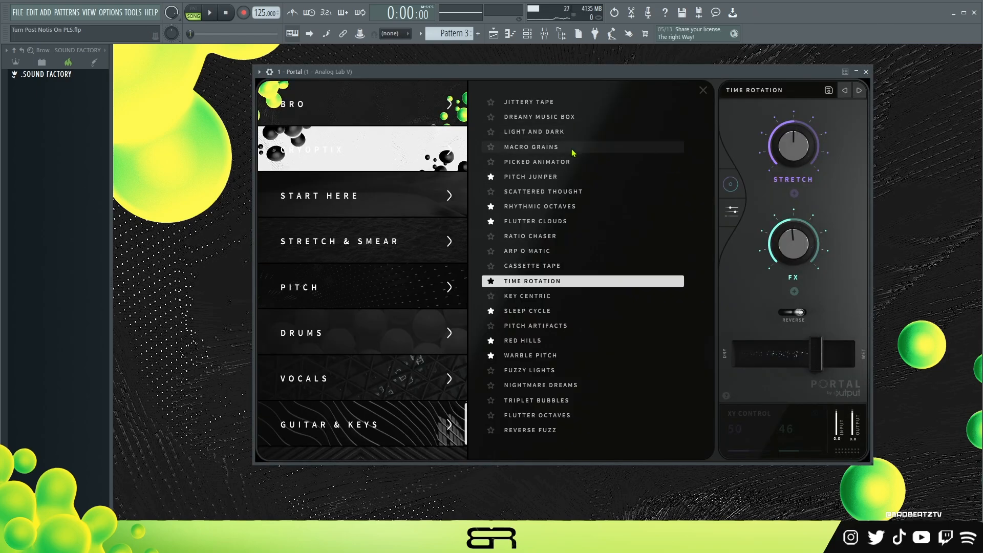
pyautogui.click(866, 72)
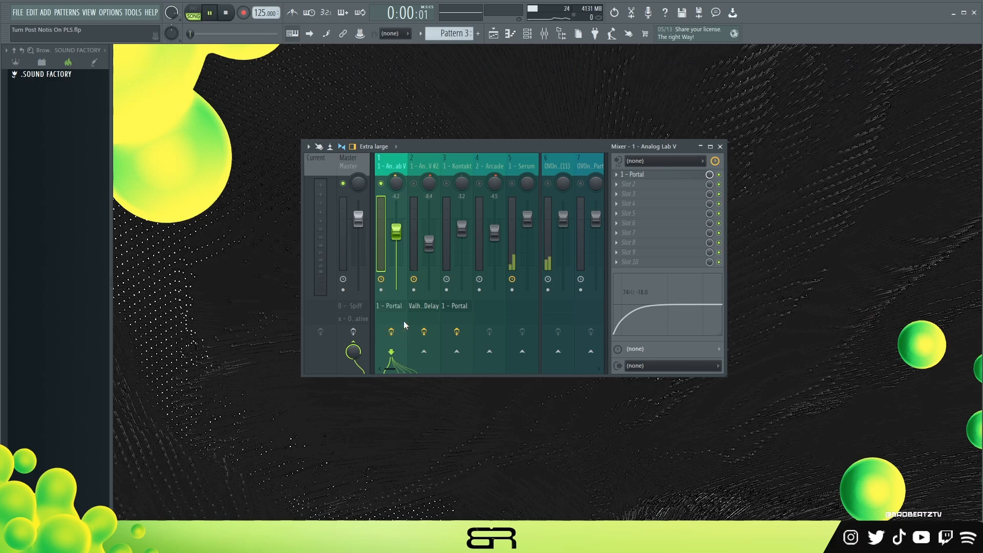
pyautogui.press('space')
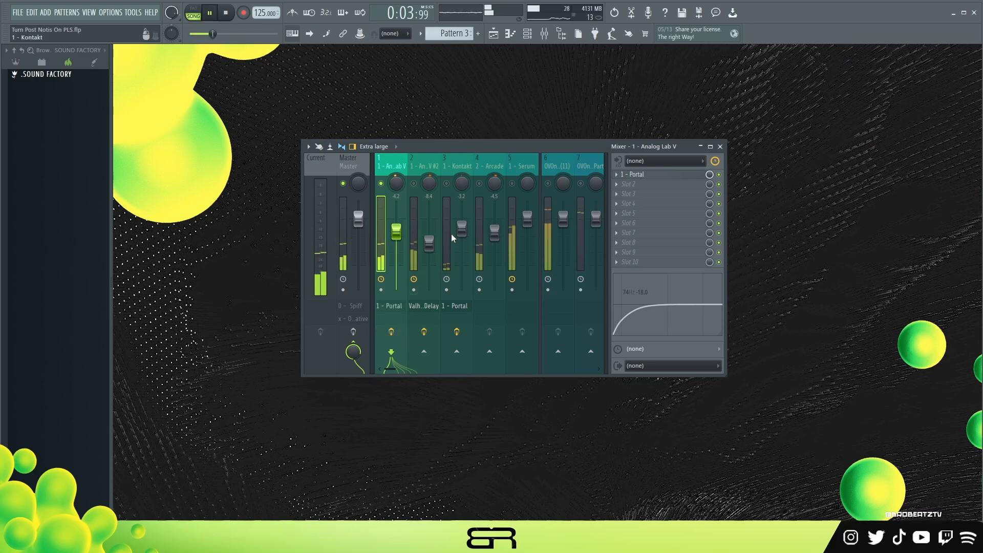
pyautogui.press('space')
# Unsolo the mixer tracks and play the full mix.
pyautogui.rightClick(416, 186)
pyautogui.press('space')
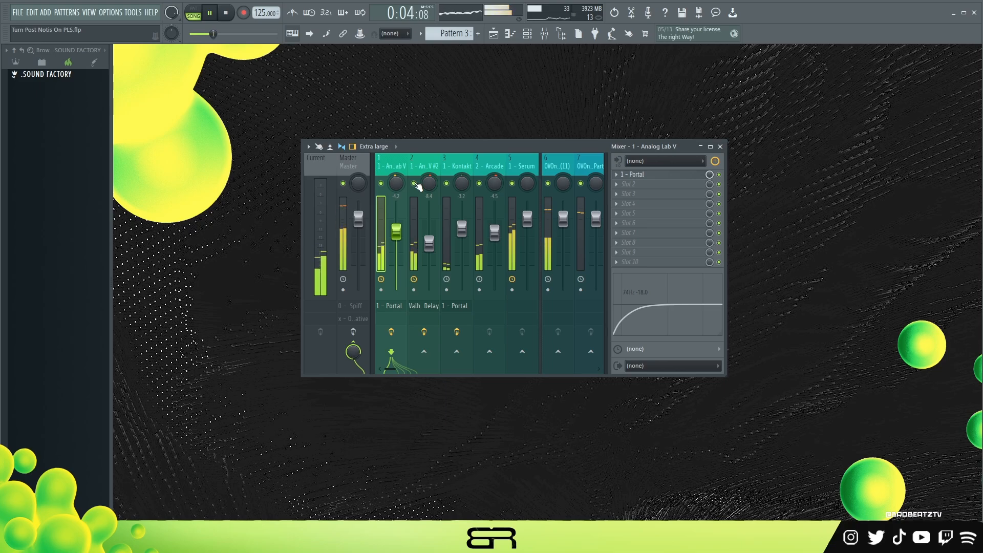
pyautogui.press('space')
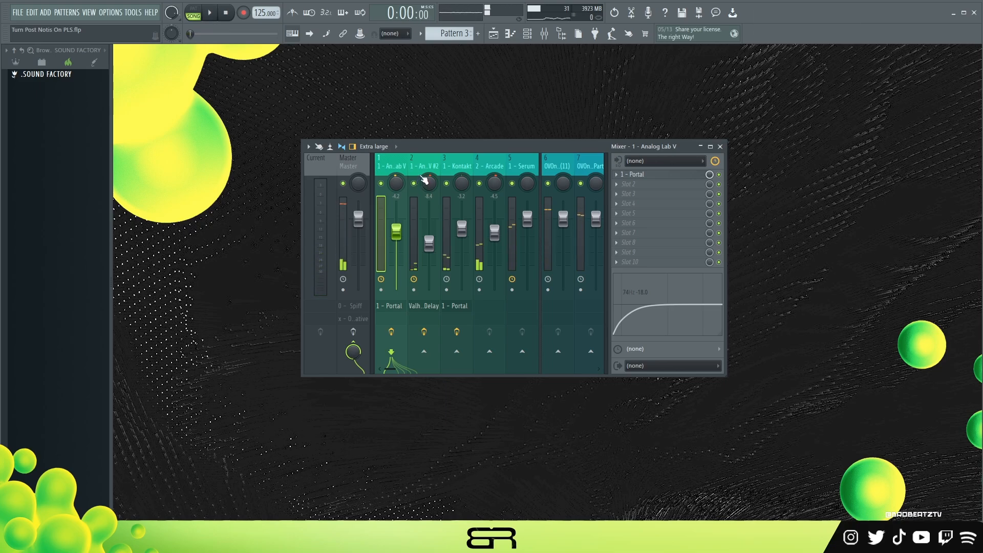
# Examine the Spiff and Oxford Inflator Native settings on the Master track.
pyautogui.click(354, 167)
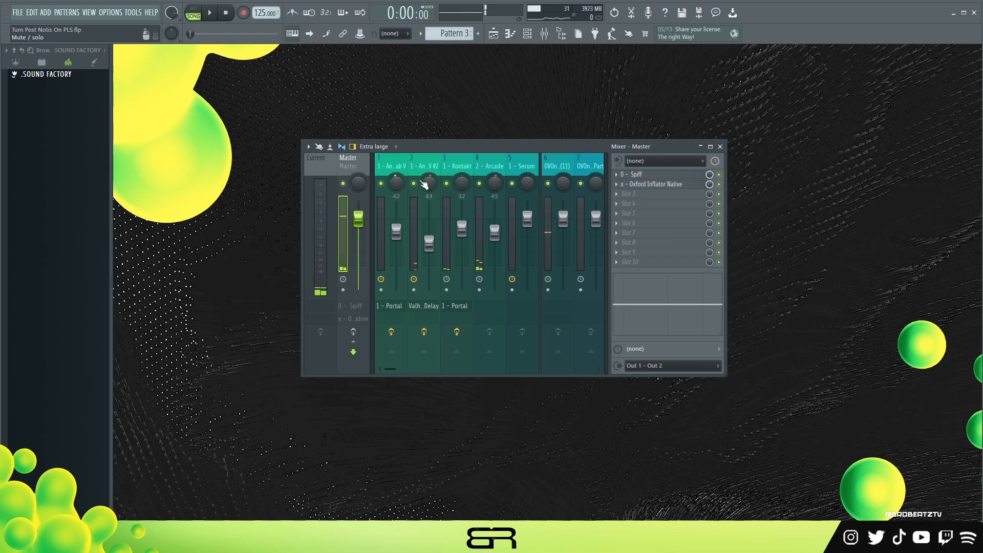
pyautogui.click(636, 174)
pyautogui.moveTo(593, 143)
pyautogui.mouseDown()
pyautogui.moveTo(573, 124)
pyautogui.moveTo(579, 140)
pyautogui.mouseUp()
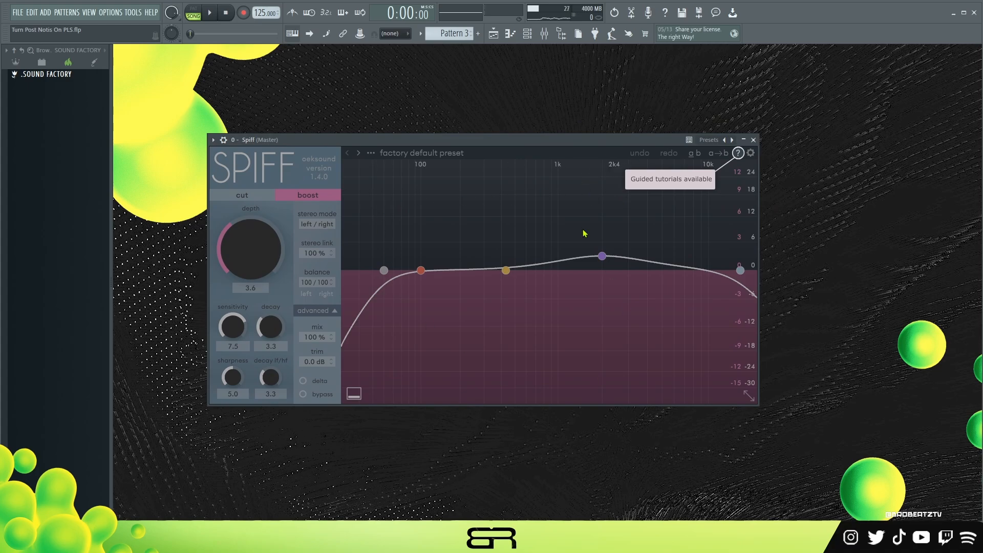
pyautogui.click(753, 139)
pyautogui.click(646, 187)
pyautogui.moveTo(707, 122); pyautogui.dragTo(542, 132)
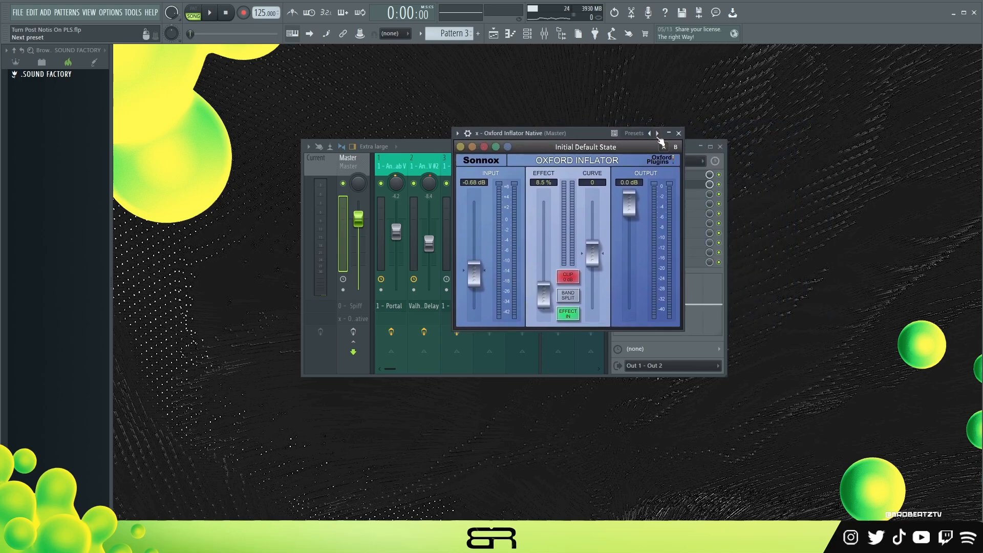
pyautogui.click(679, 134)
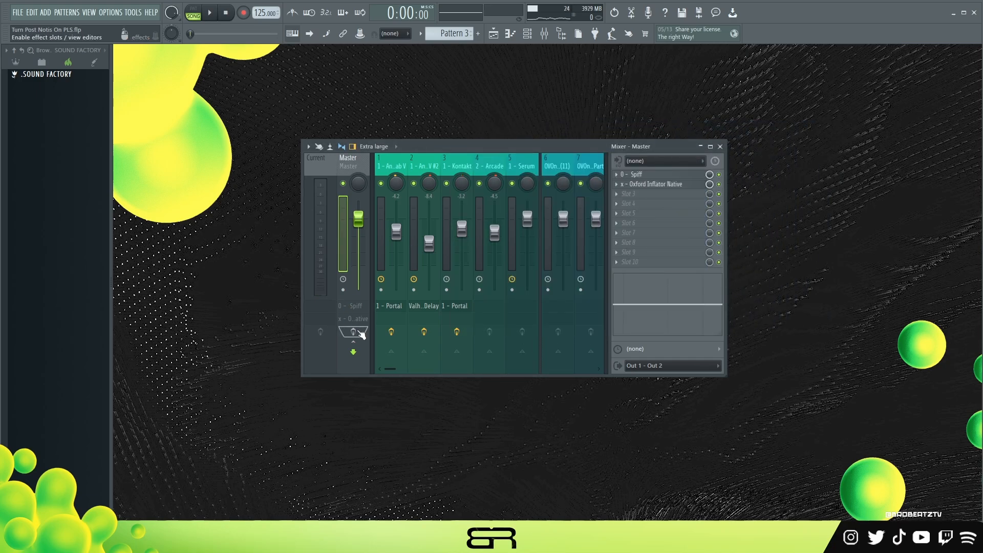
# Enable the Master track's effects during playback and lower the Serum track's volume to -1.4 dB.
pyautogui.press('space')
pyautogui.click(353, 333)
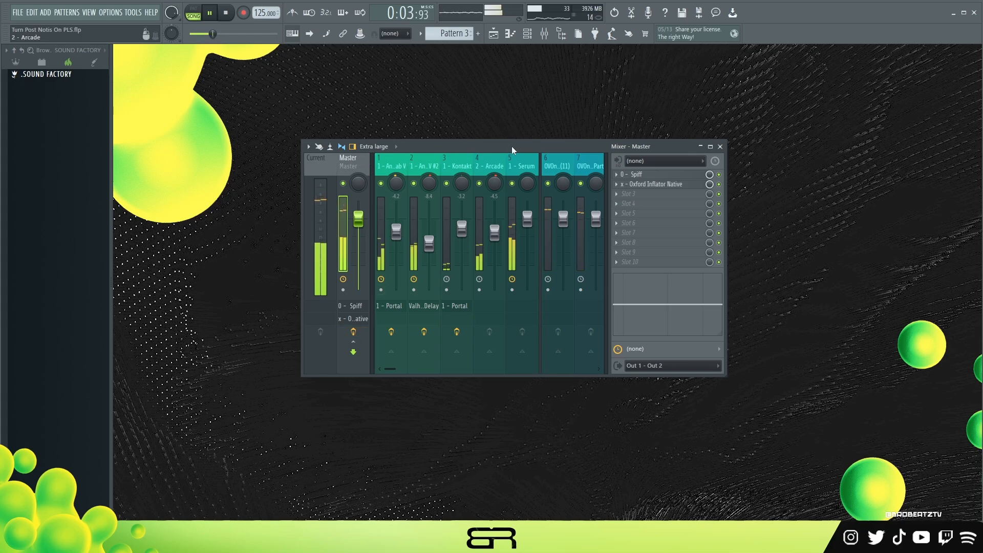
pyautogui.click(527, 220)
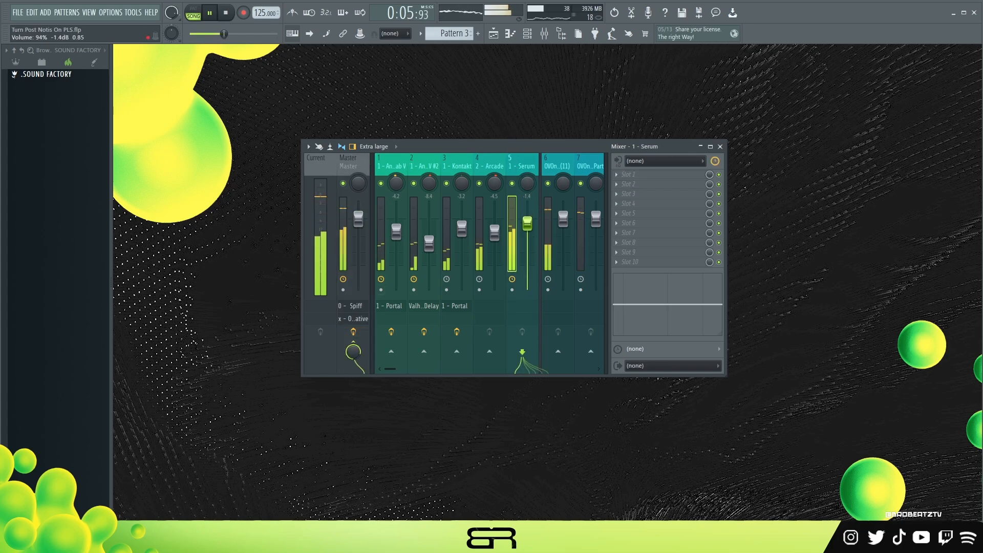